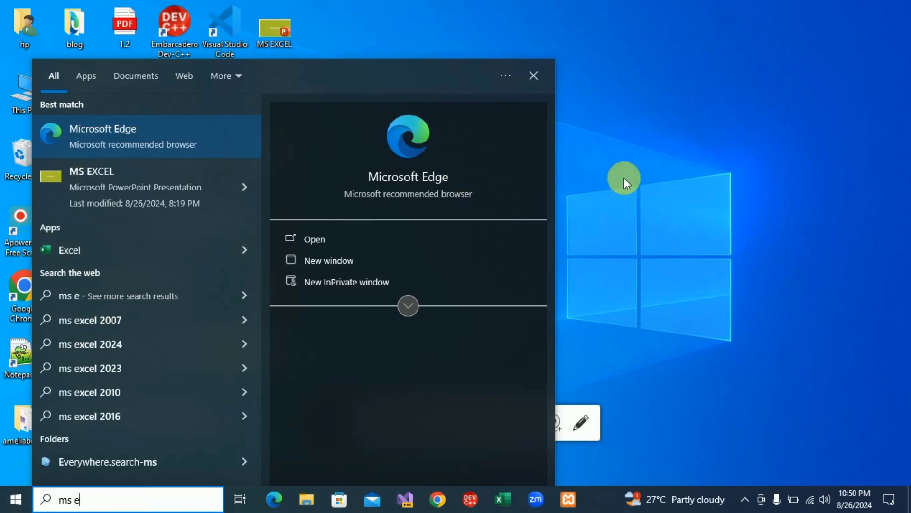
# Step: Create a new Microsoft Excel worksheet file on the desktop named "notebook 1" and open it
pyautogui.click(635, 169)
pyautogui.rightClick(403, 172)
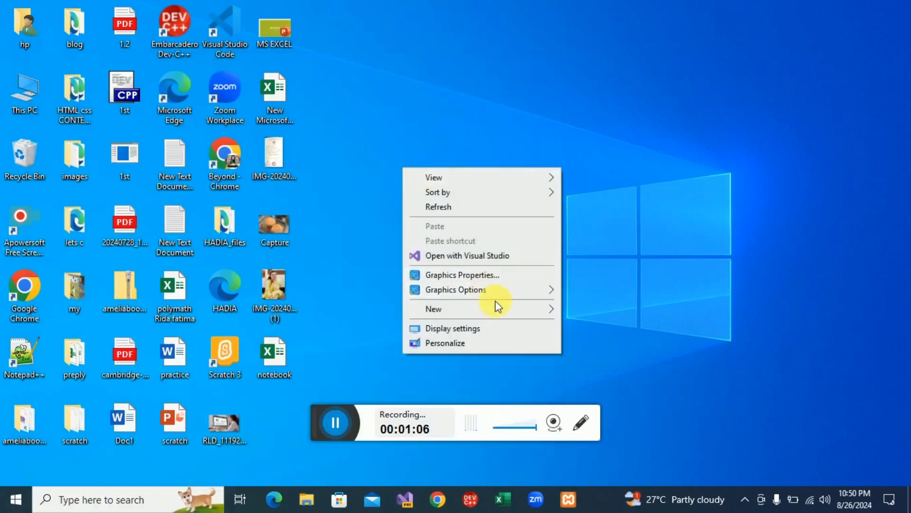
pyautogui.moveTo(502, 309)
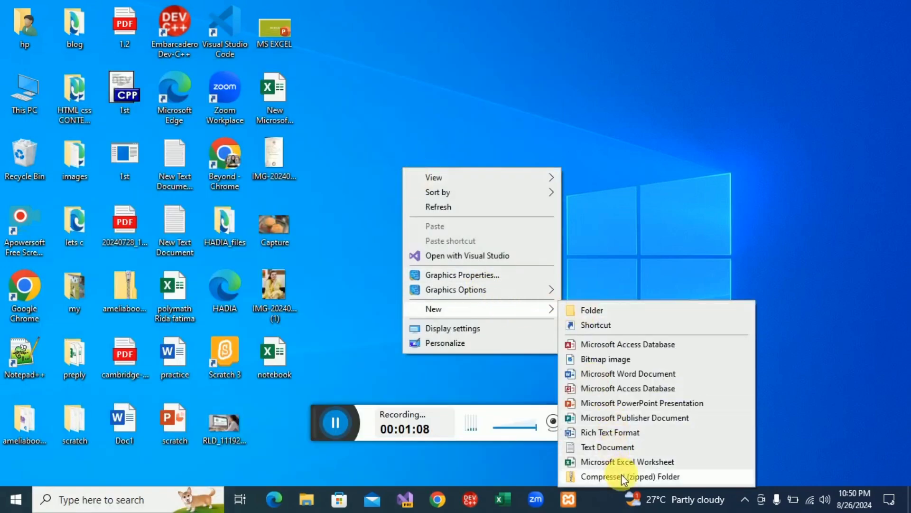
pyautogui.click(622, 462)
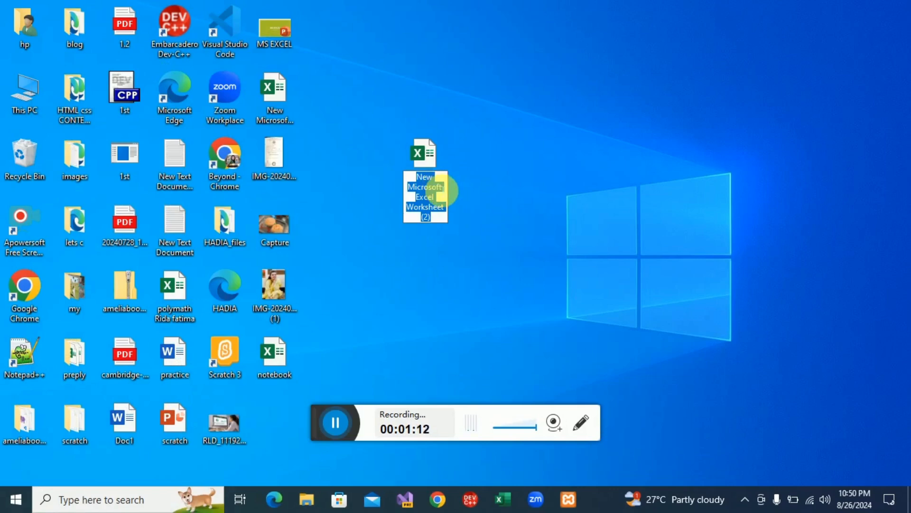
pyautogui.write('notebo')
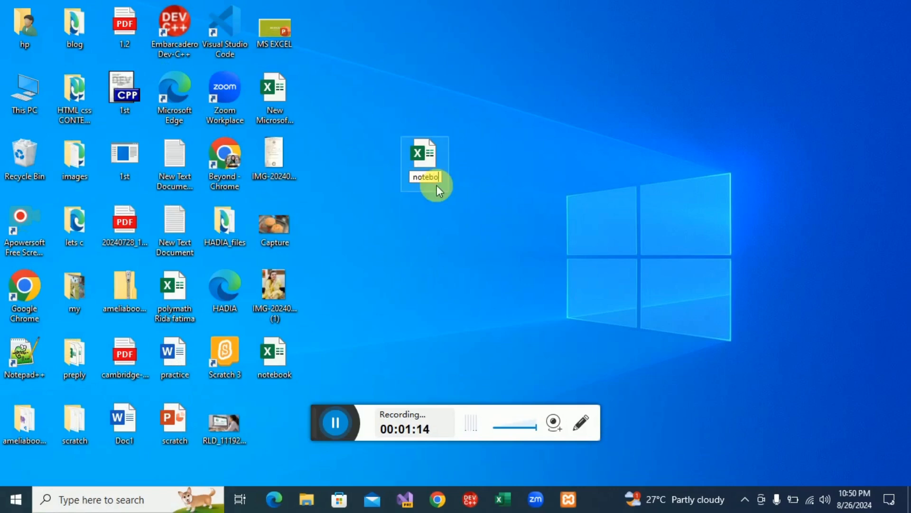
pyautogui.write('ok 1')
pyautogui.click(449, 235)
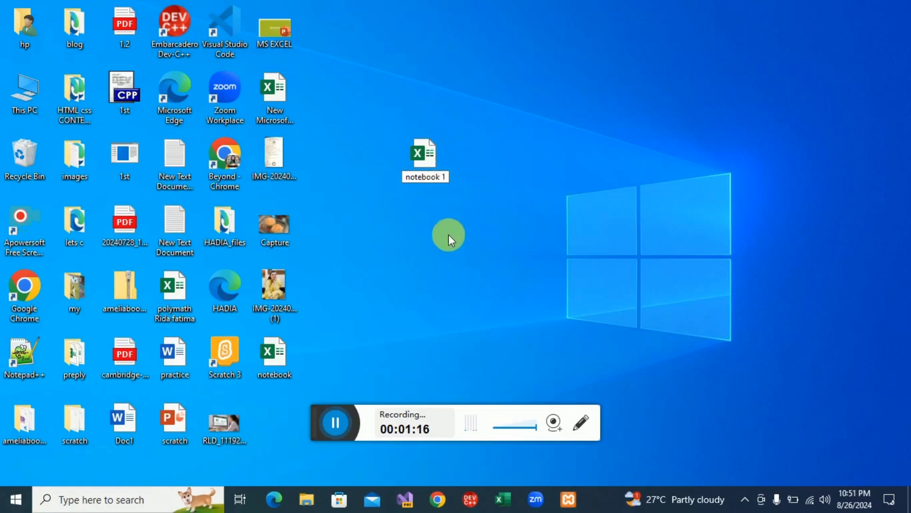
pyautogui.doubleClick(442, 180)
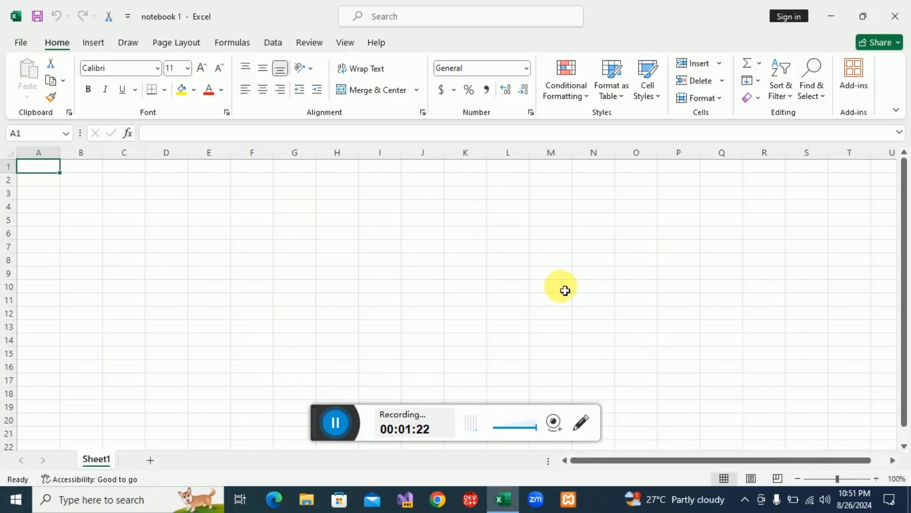
# Step: Select several individual cells across the blank sheet to examine the cell grid
pyautogui.click(210, 193)
pyautogui.click(294, 196)
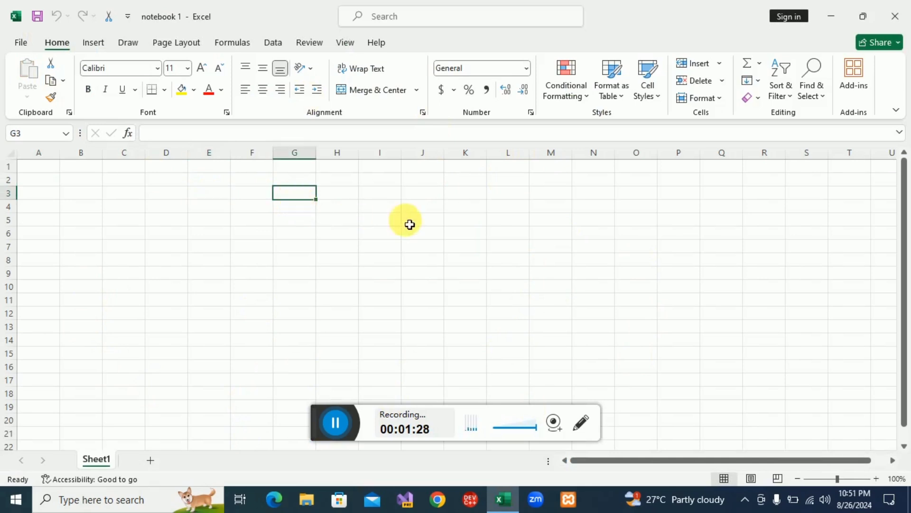
pyautogui.click(406, 219)
pyautogui.click(526, 219)
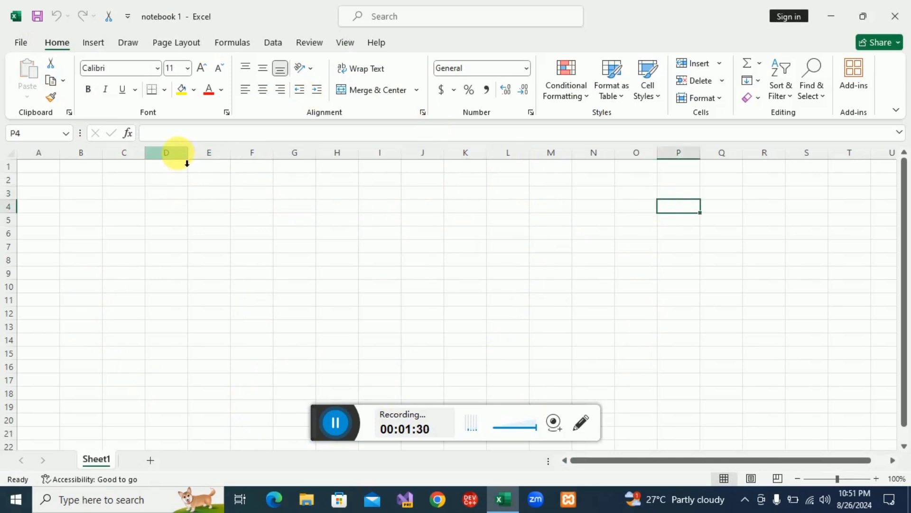
# Step: Select whole columns one at a time, including D, H, J, G and E, to examine how columns are lettered
pyautogui.click(181, 152)
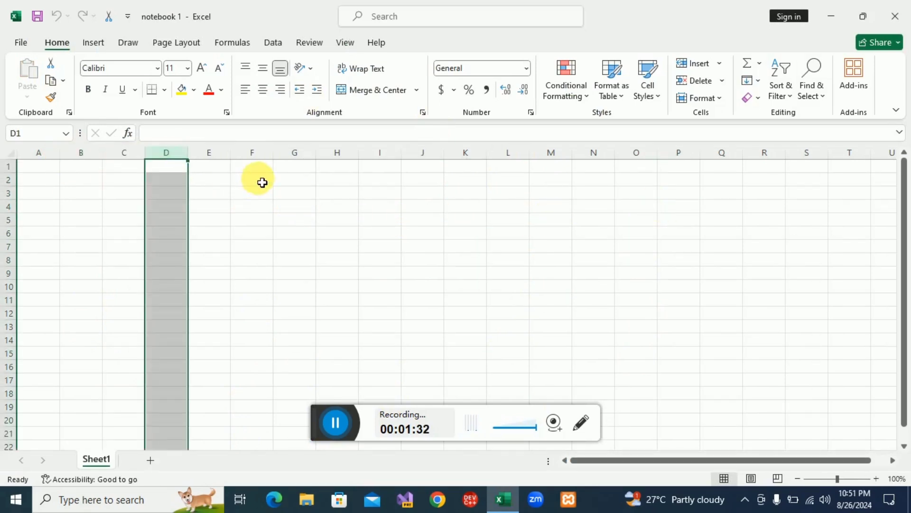
pyautogui.click(332, 153)
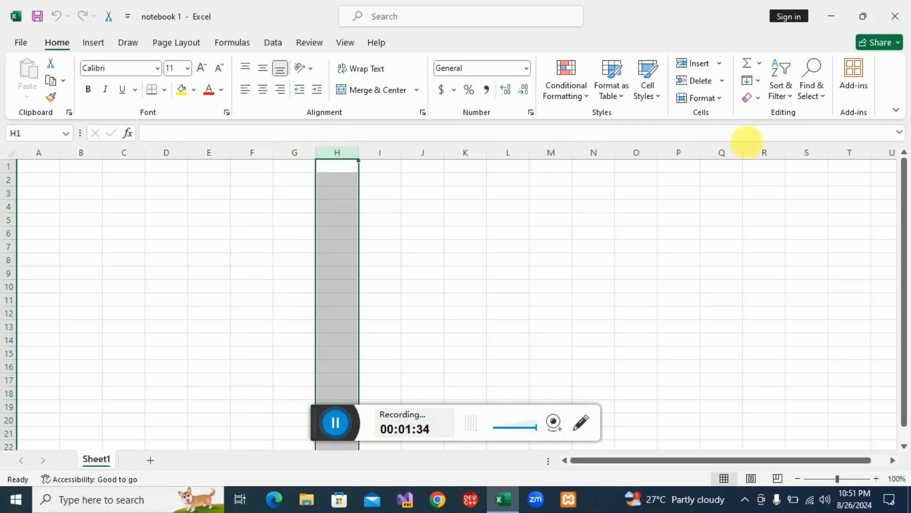
pyautogui.click(822, 151)
pyautogui.click(449, 219)
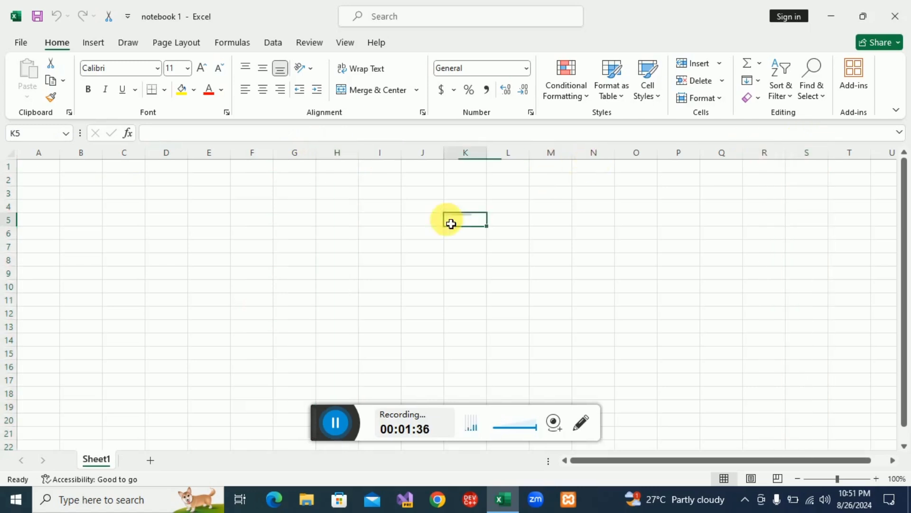
pyautogui.click(427, 157)
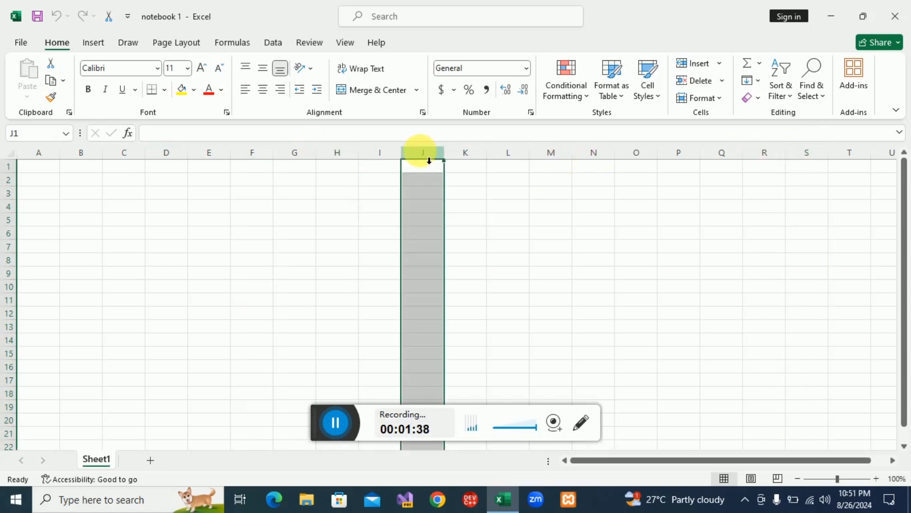
pyautogui.click(357, 157)
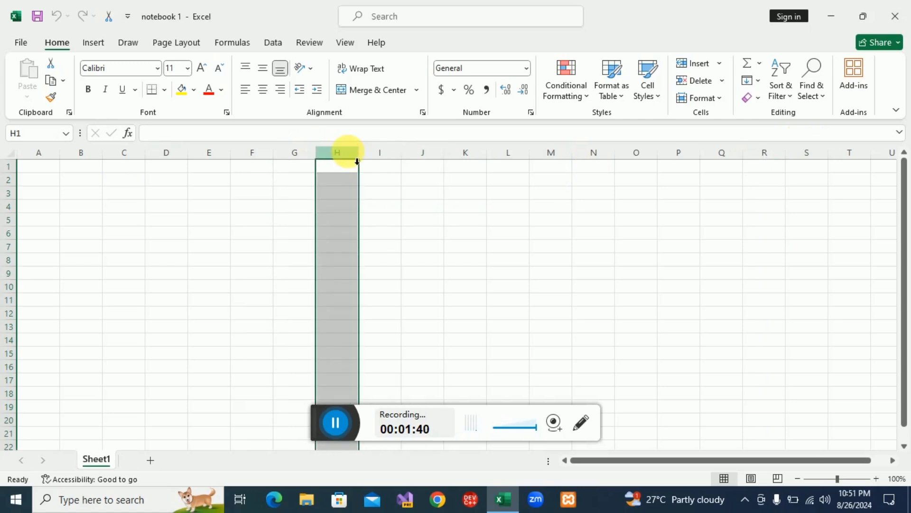
pyautogui.click(297, 154)
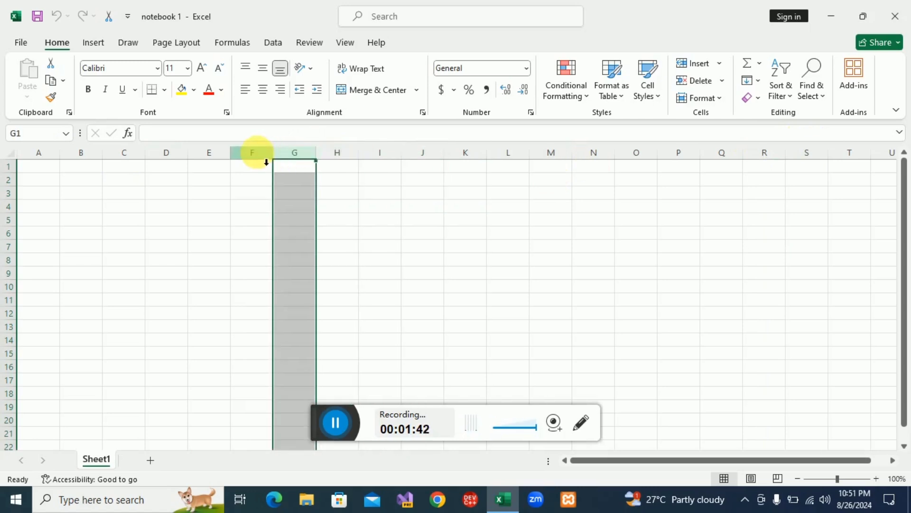
pyautogui.click(257, 153)
pyautogui.click(207, 153)
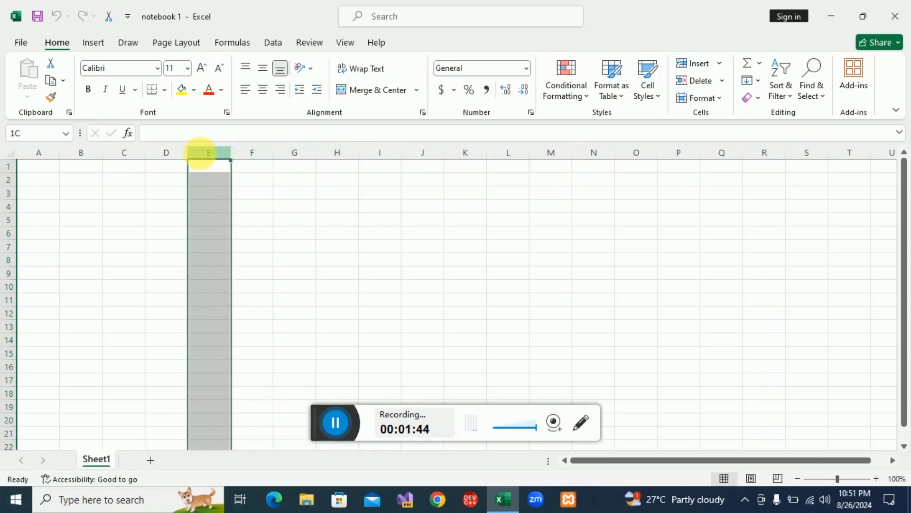
pyautogui.click(172, 154)
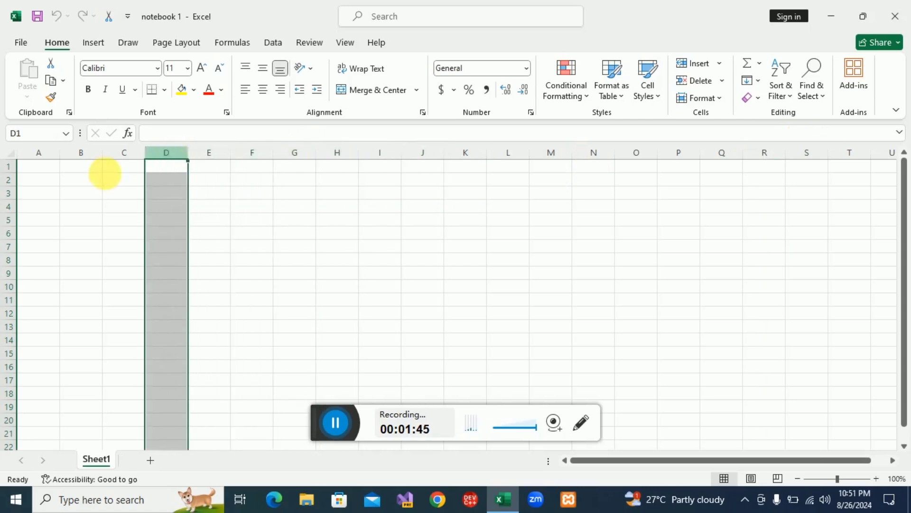
# Step: Select entire rows 3 and 7, followed by columns H and G, to compare rows with columns
pyautogui.click(12, 199)
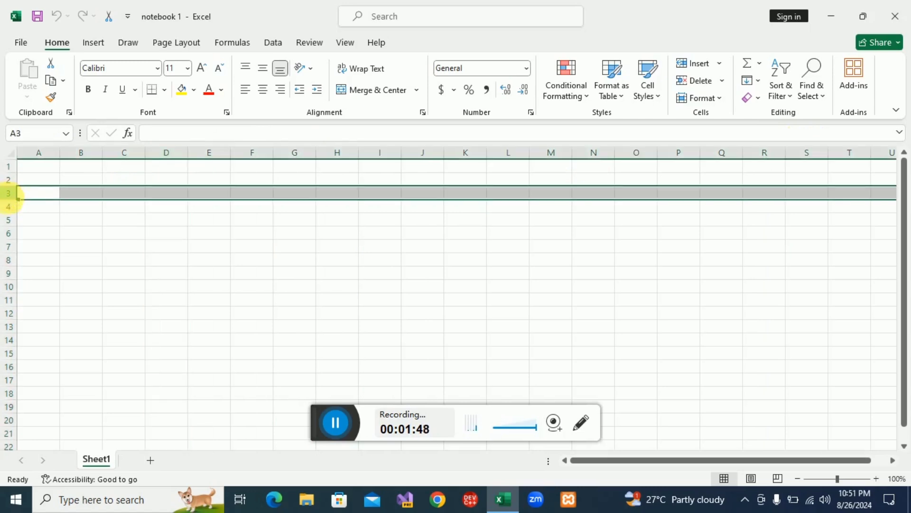
pyautogui.click(8, 246)
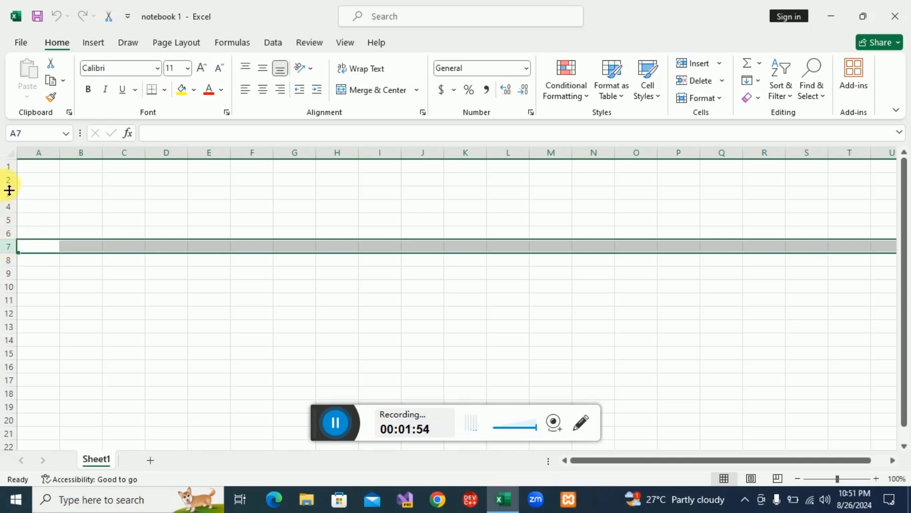
pyautogui.click(338, 160)
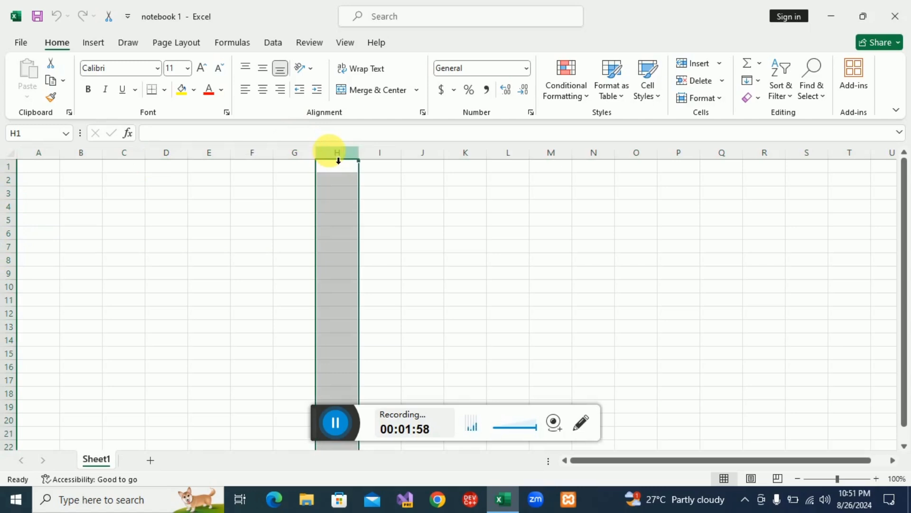
pyautogui.click(303, 163)
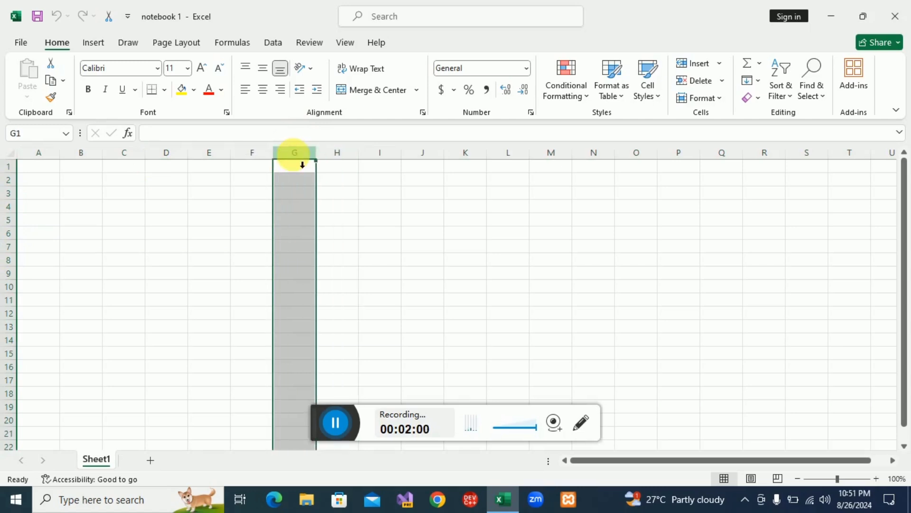
# Step: Enter the text "name" in cell F4
pyautogui.click(240, 205)
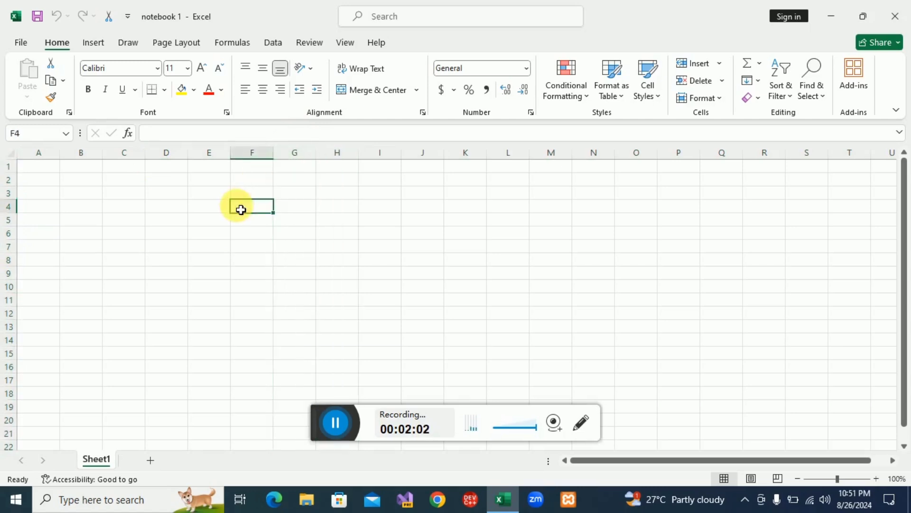
pyautogui.click(185, 208)
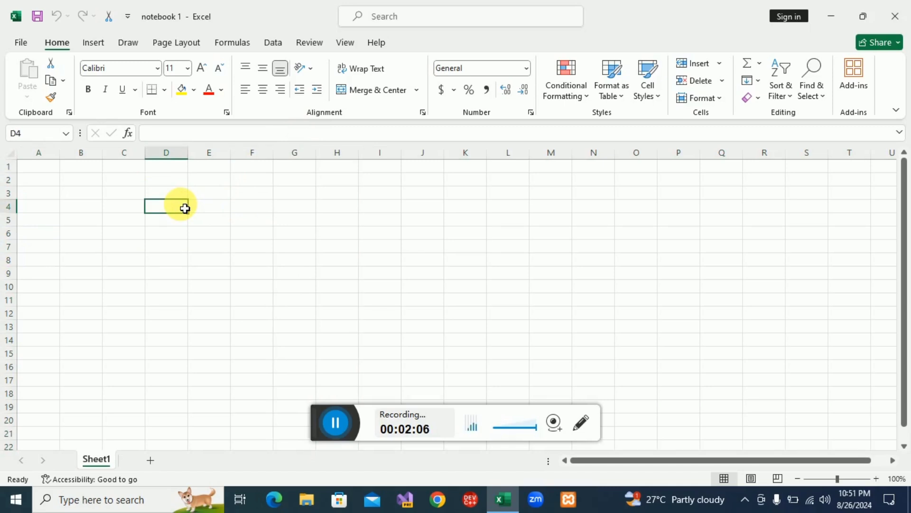
pyautogui.click(254, 206)
pyautogui.write('name')
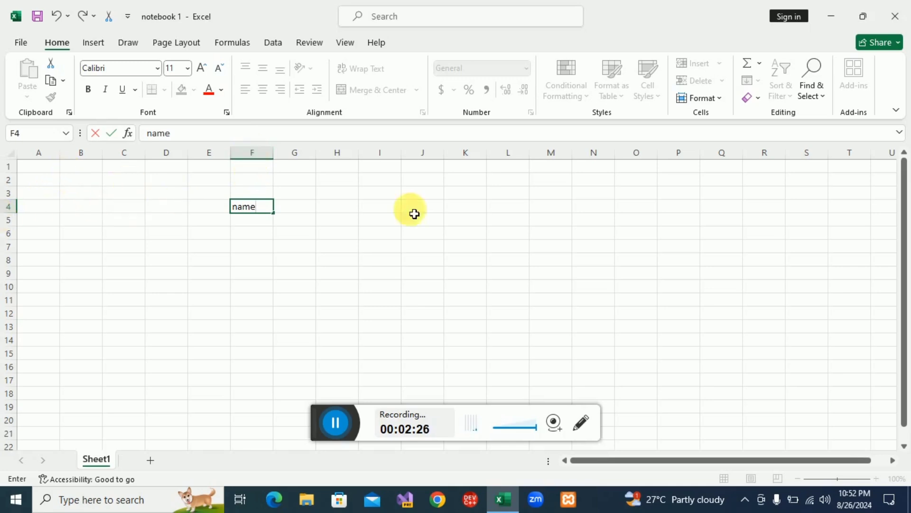
pyautogui.click(551, 169)
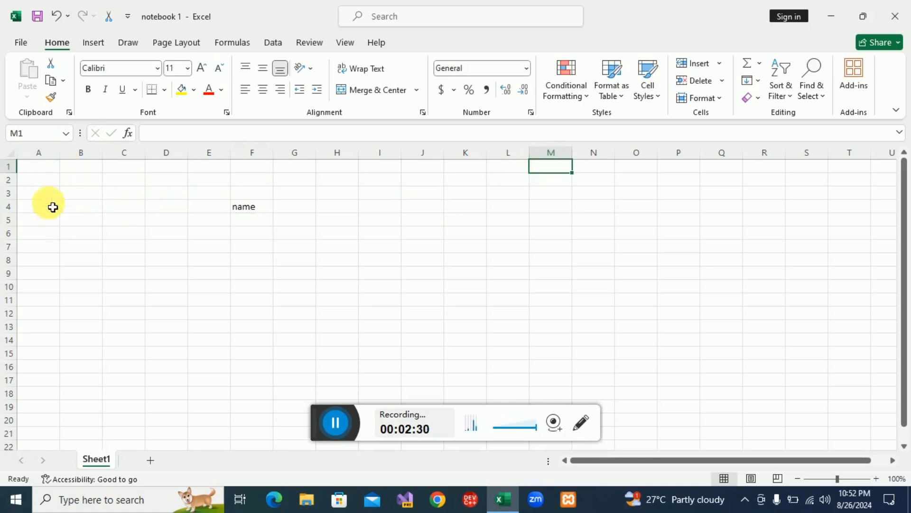
pyautogui.click(43, 174)
pyautogui.click(92, 233)
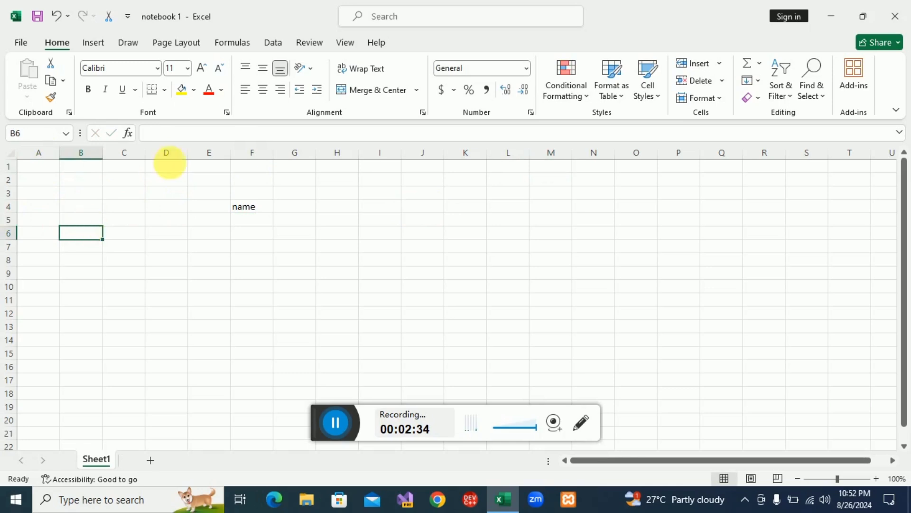
pyautogui.click(136, 168)
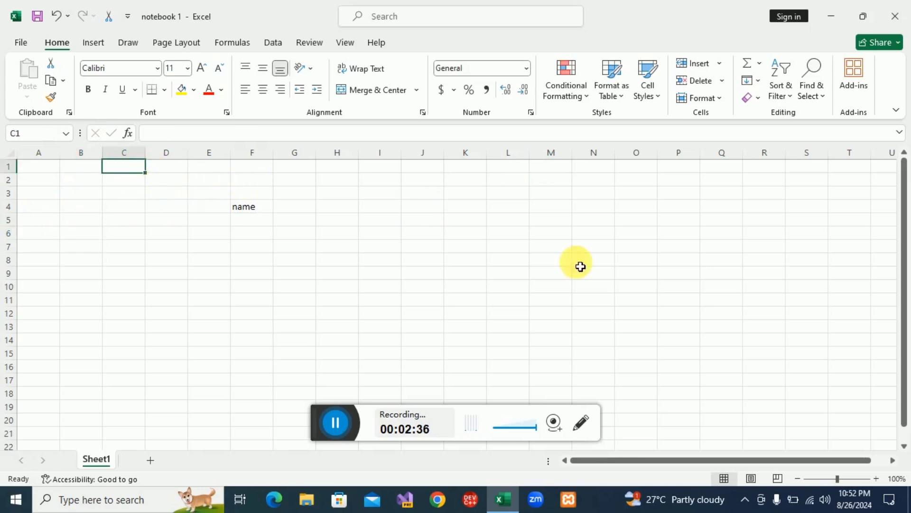
pyautogui.click(641, 172)
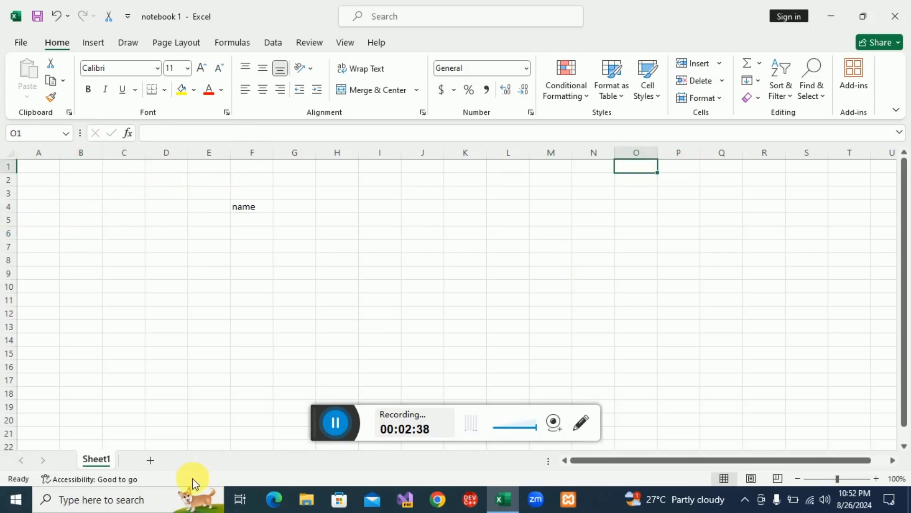
# Step: Rename Sheet1 as "class A" and add two new worksheets after it
pyautogui.rightClick(107, 465)
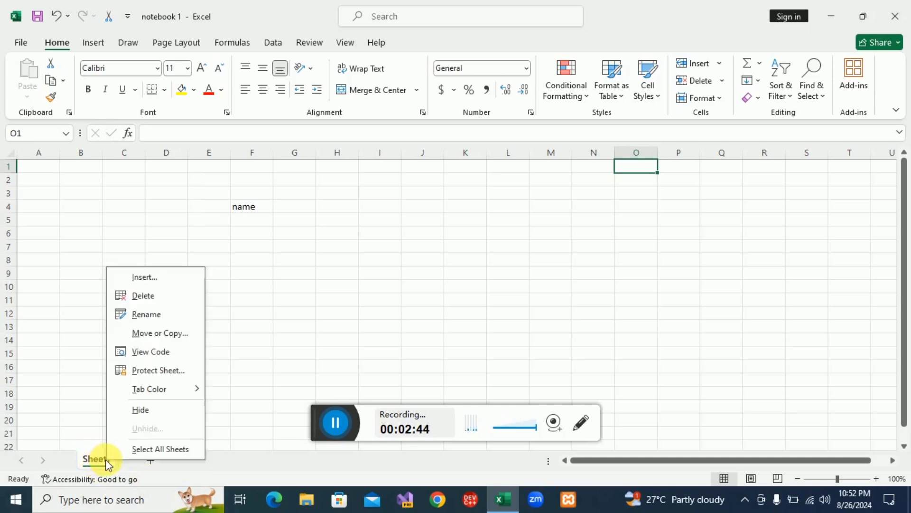
pyautogui.click(163, 314)
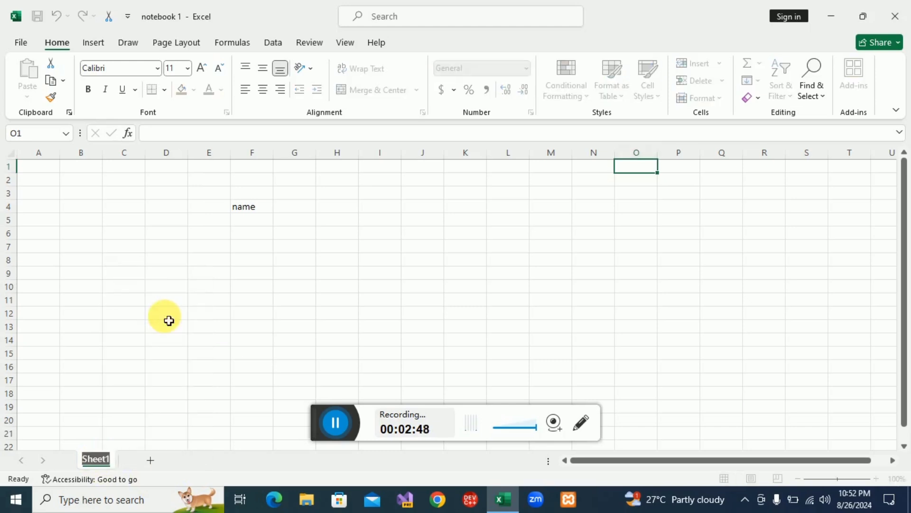
pyautogui.write('class A')
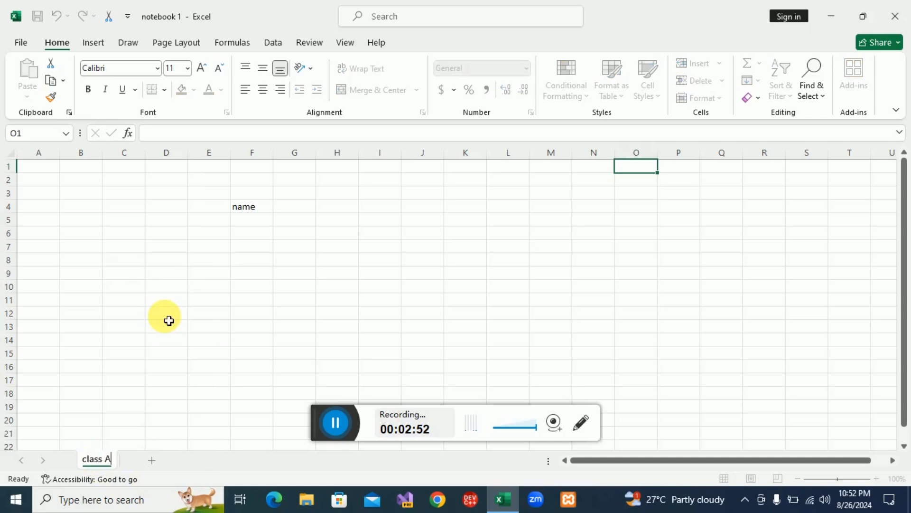
pyautogui.click(151, 460)
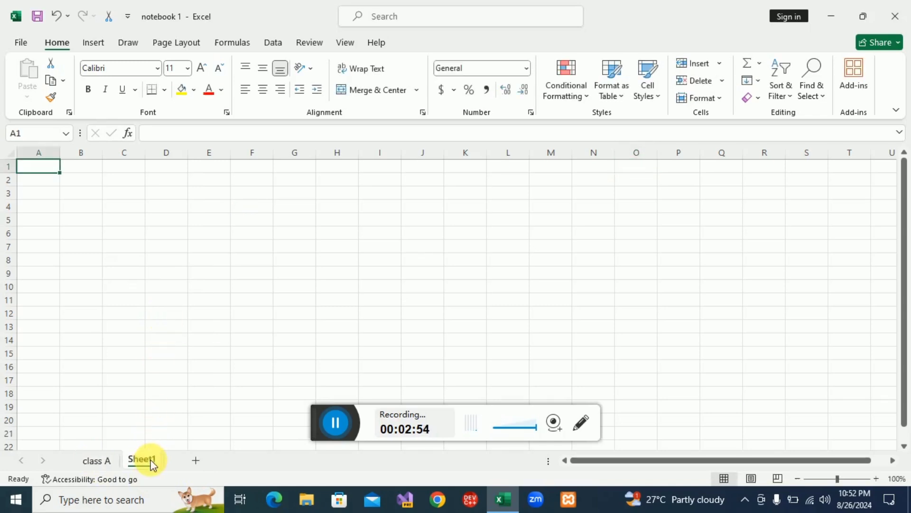
pyautogui.click(195, 461)
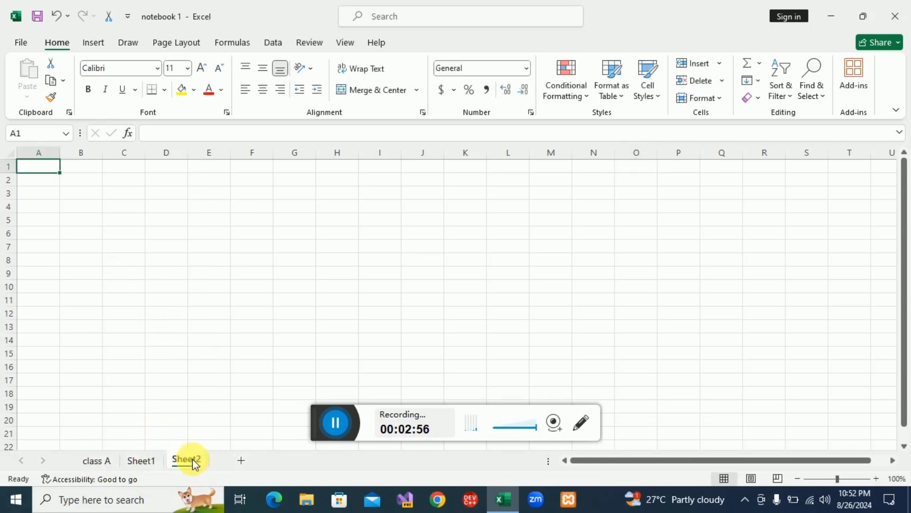
# Step: Rename the Sheet1 worksheet as "class B" and add another new worksheet after it
pyautogui.rightClick(143, 461)
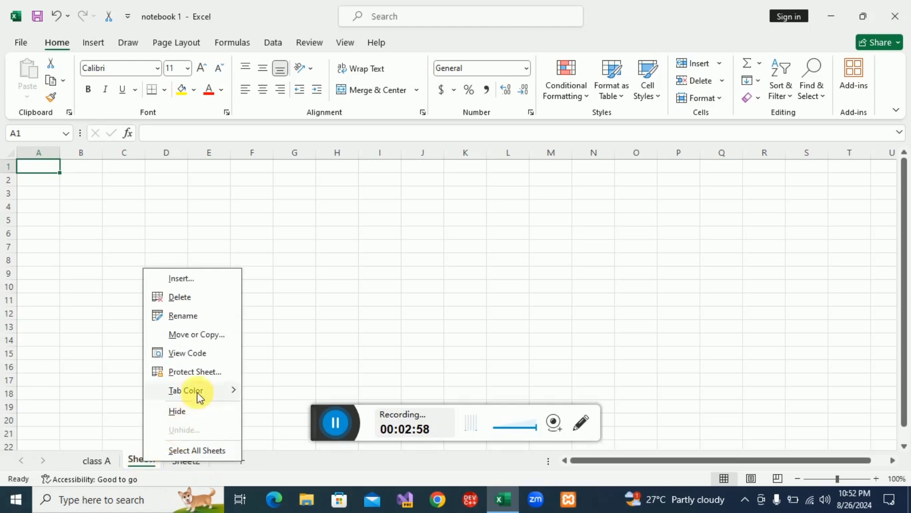
pyautogui.click(182, 315)
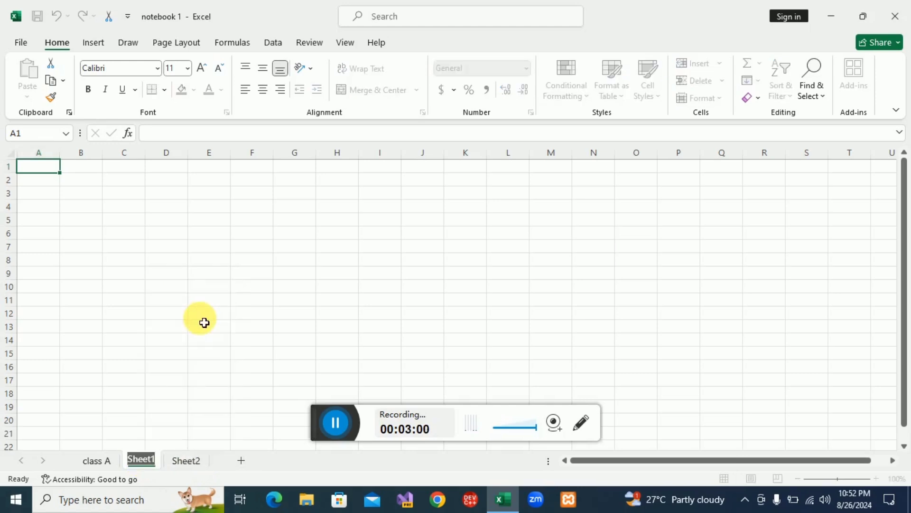
pyautogui.write('class')
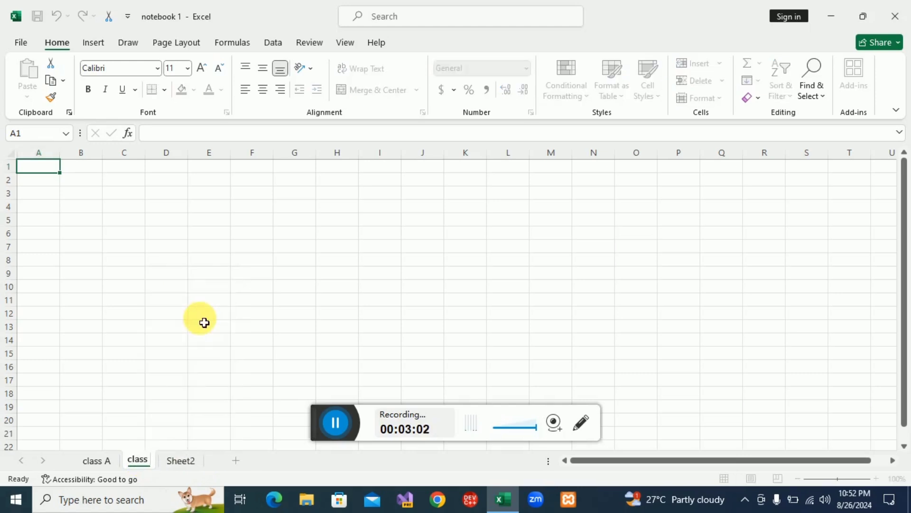
pyautogui.write(' B')
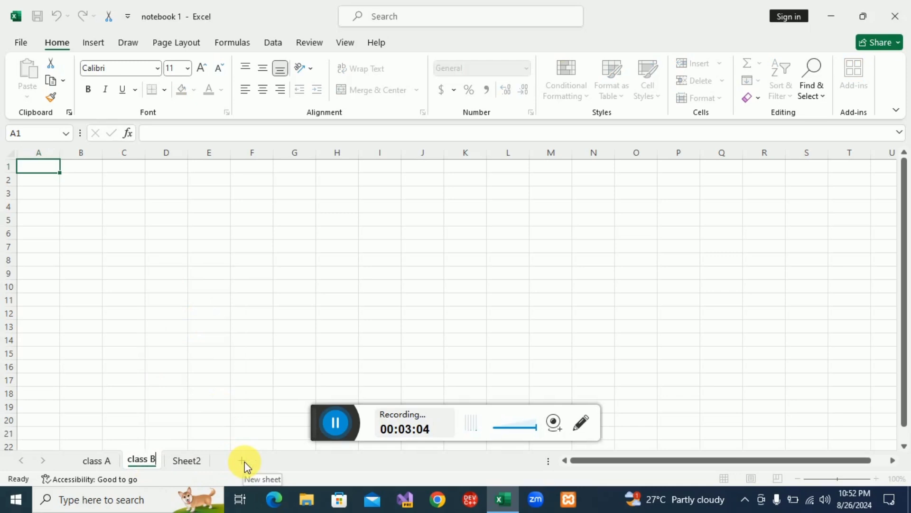
pyautogui.click(244, 462)
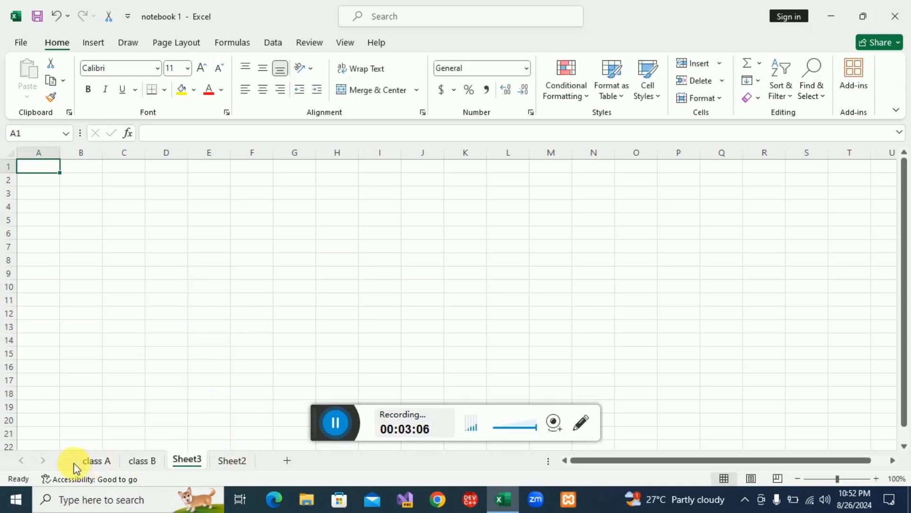
# Step: Delete the worksheets Sheet3 and Sheet2 from the workbook
pyautogui.click(91, 461)
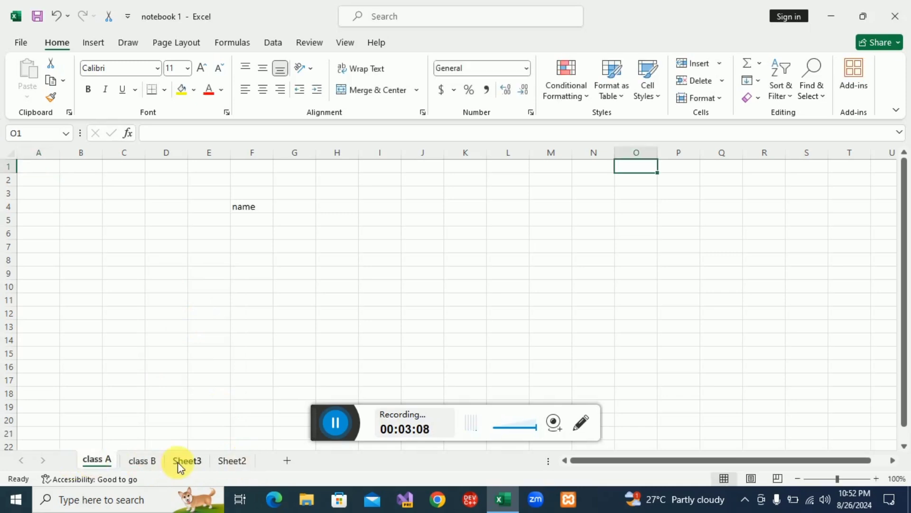
pyautogui.rightClick(178, 461)
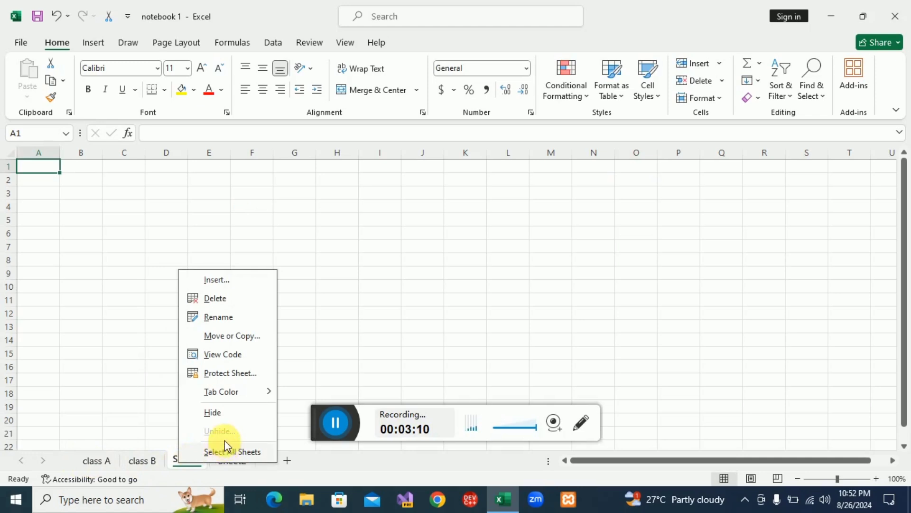
pyautogui.click(216, 298)
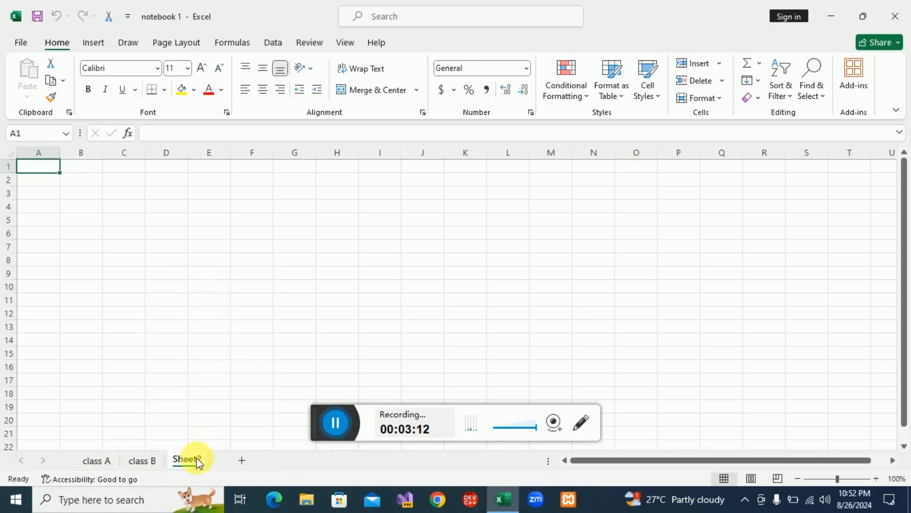
pyautogui.rightClick(198, 461)
pyautogui.click(238, 292)
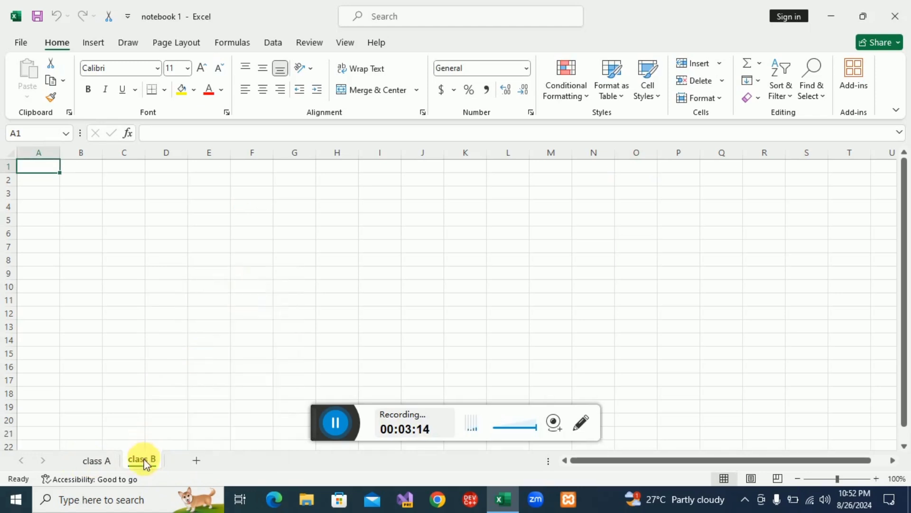
# Step: On the class A worksheet, enter the numbers 1, 2 and 3 in cells C5 to C7
pyautogui.click(102, 460)
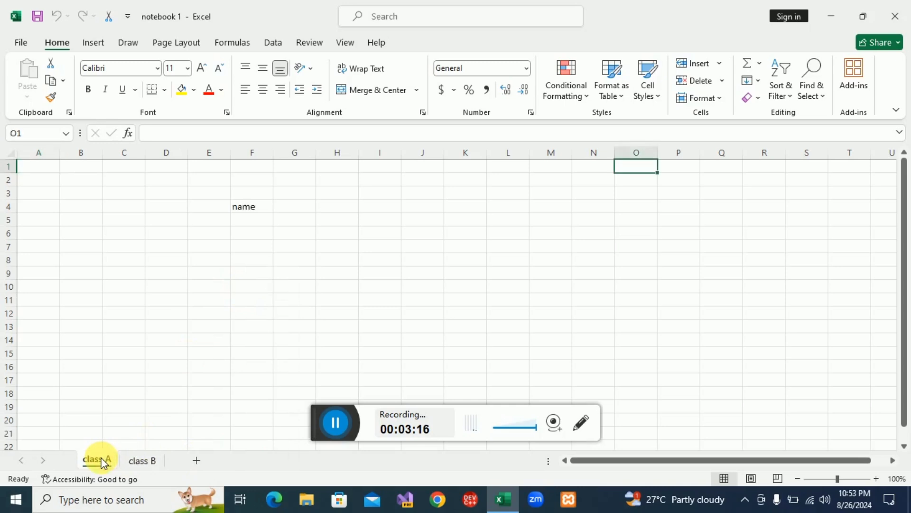
pyautogui.click(252, 197)
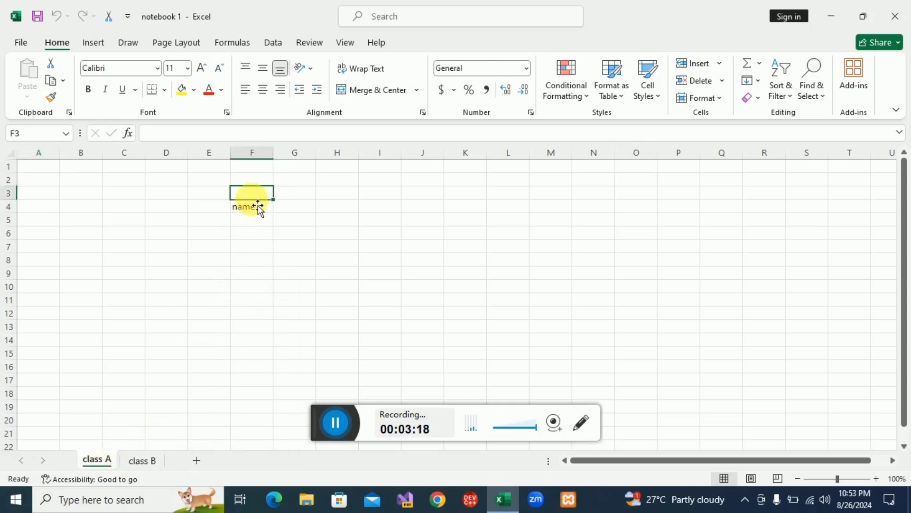
pyautogui.click(256, 218)
pyautogui.click(124, 218)
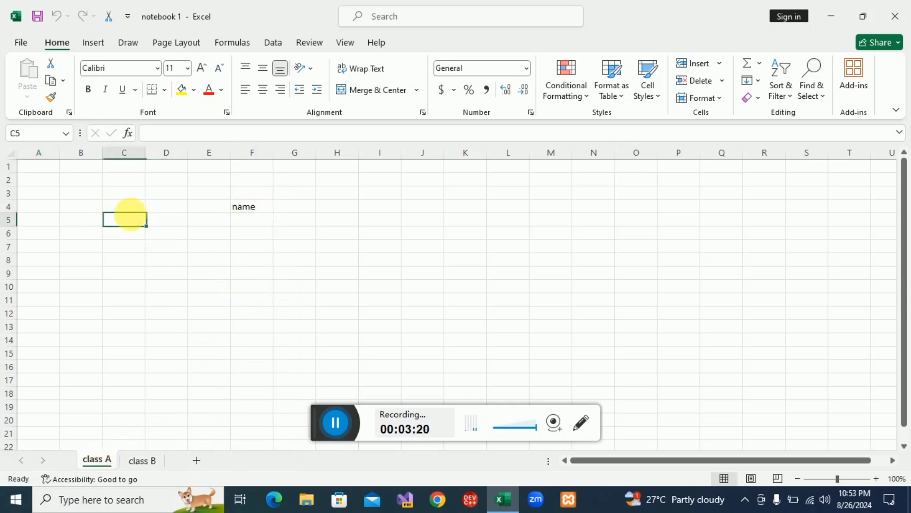
pyautogui.write('1')
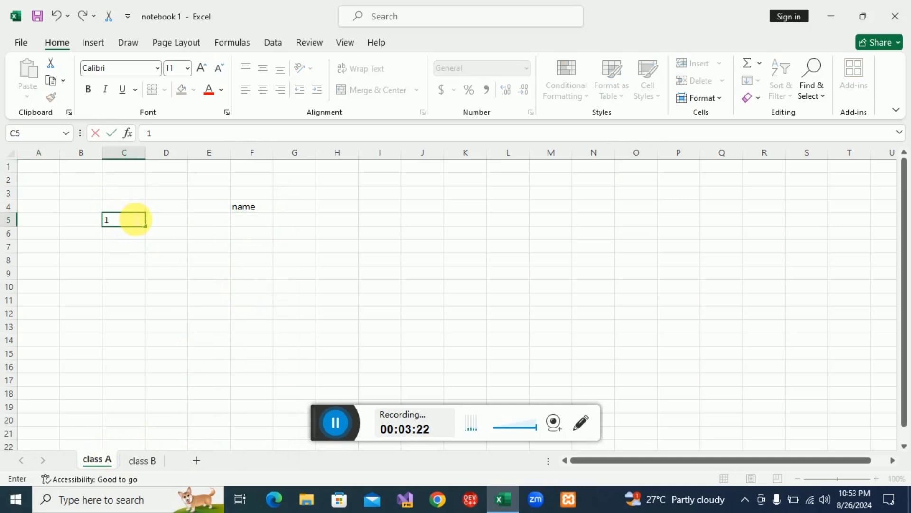
pyautogui.press('Return')
pyautogui.write('2')
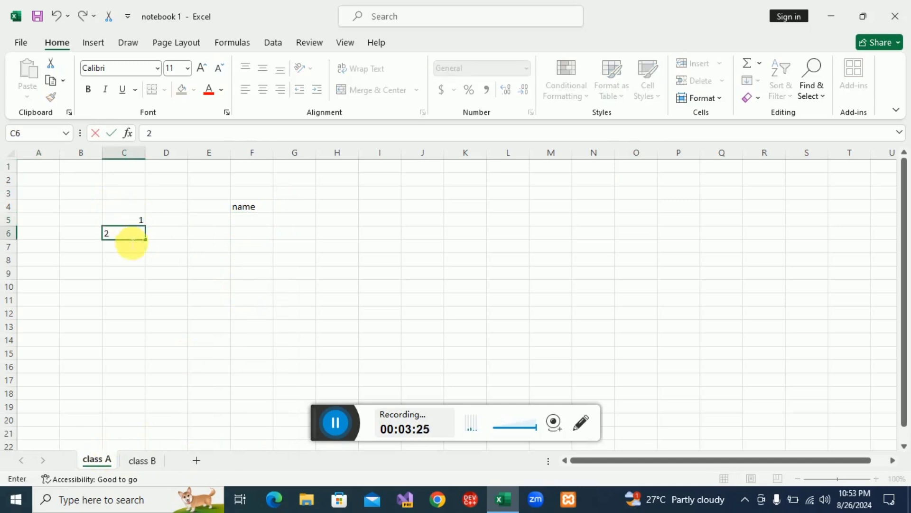
pyautogui.press('Return')
pyautogui.write('3')
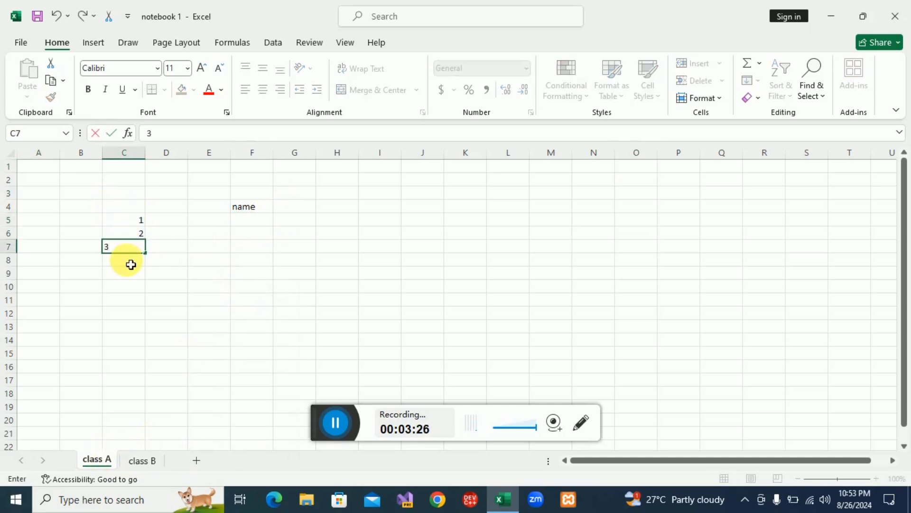
pyautogui.press('Return')
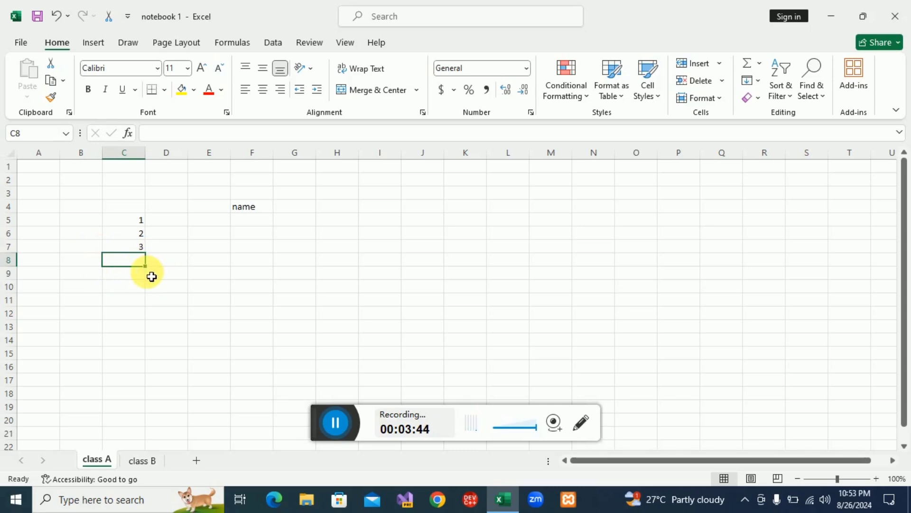
# Step: Enter 1 in cells E6, E7 and E8, and fill the value from E6 down to E21
pyautogui.click(137, 222)
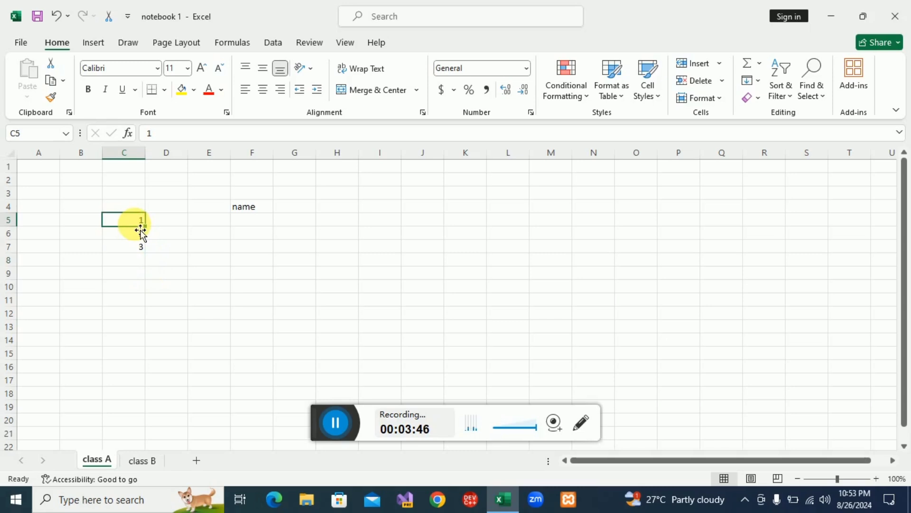
pyautogui.click(212, 236)
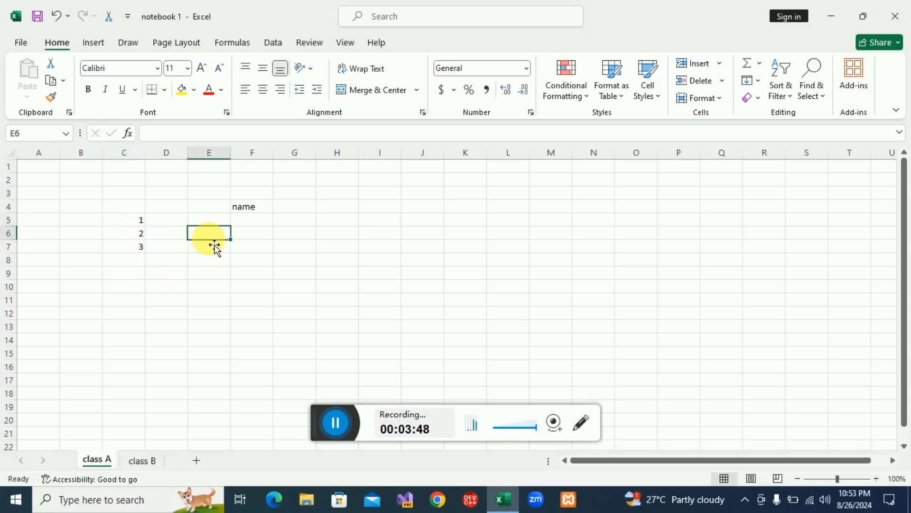
pyautogui.write('1')
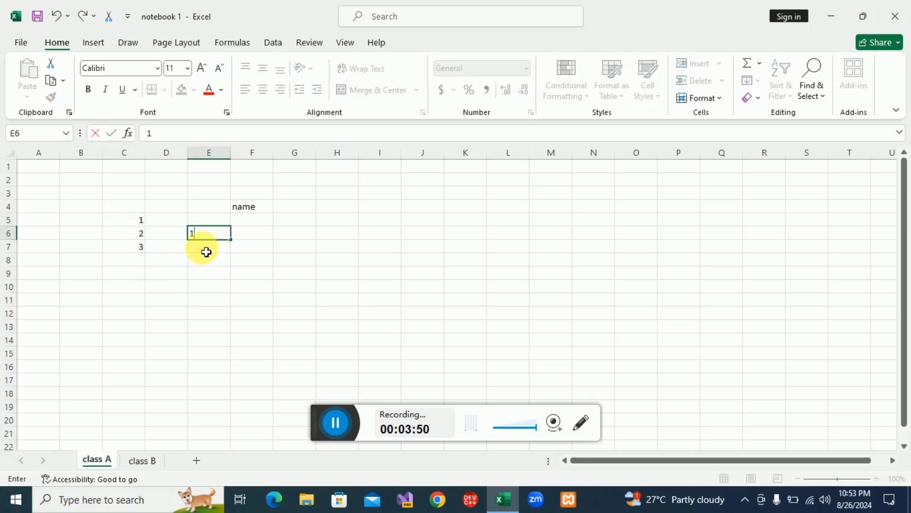
pyautogui.click(206, 251)
pyautogui.write('1')
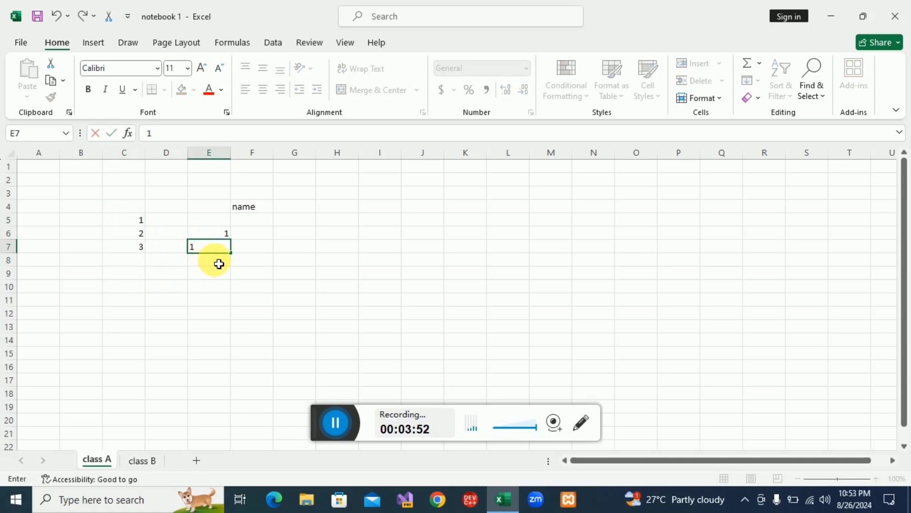
pyautogui.click(220, 260)
pyautogui.write('1')
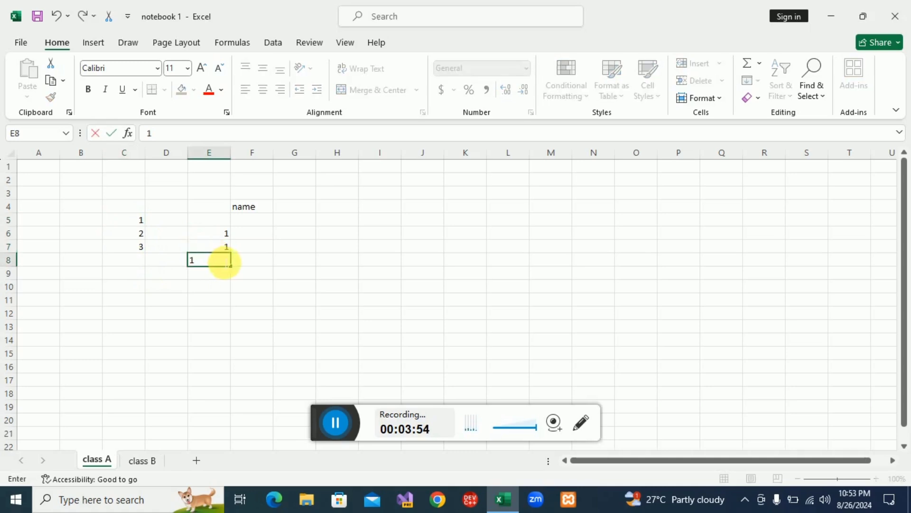
pyautogui.click(247, 259)
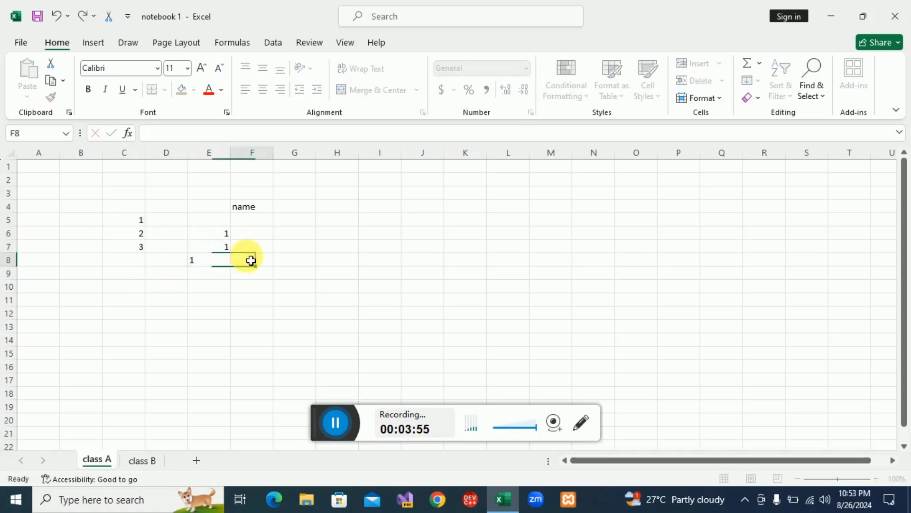
pyautogui.click(222, 235)
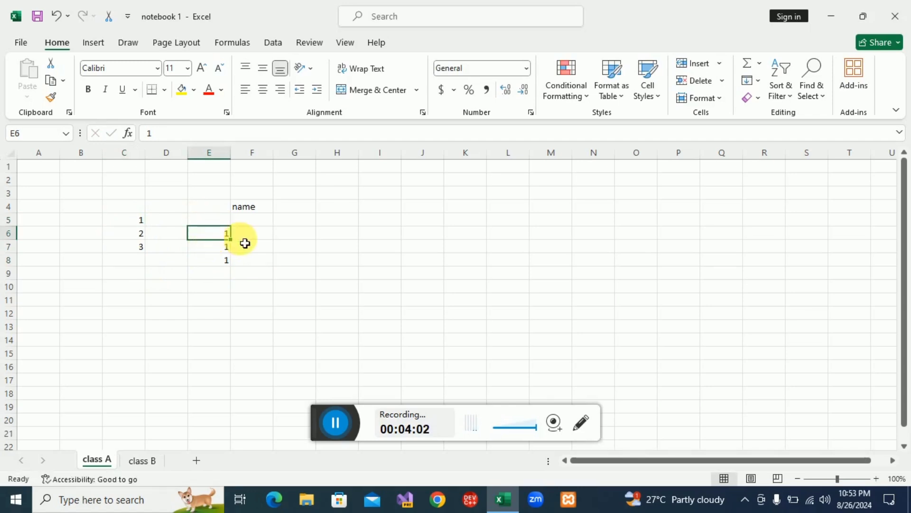
pyautogui.moveTo(224, 310); pyautogui.dragTo(209, 434)
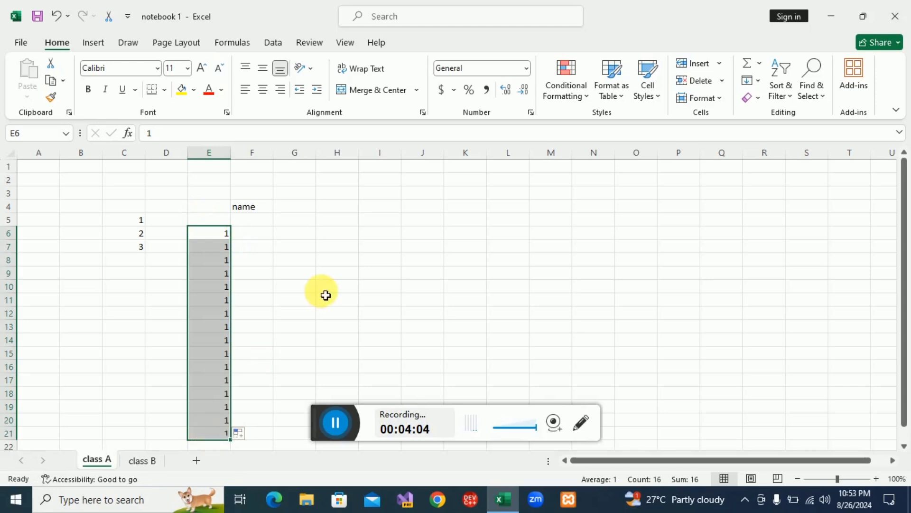
# Step: Enter 1 in cells F6 and F7, and fill the value from F6 down to F35
pyautogui.click(267, 240)
pyautogui.write('1')
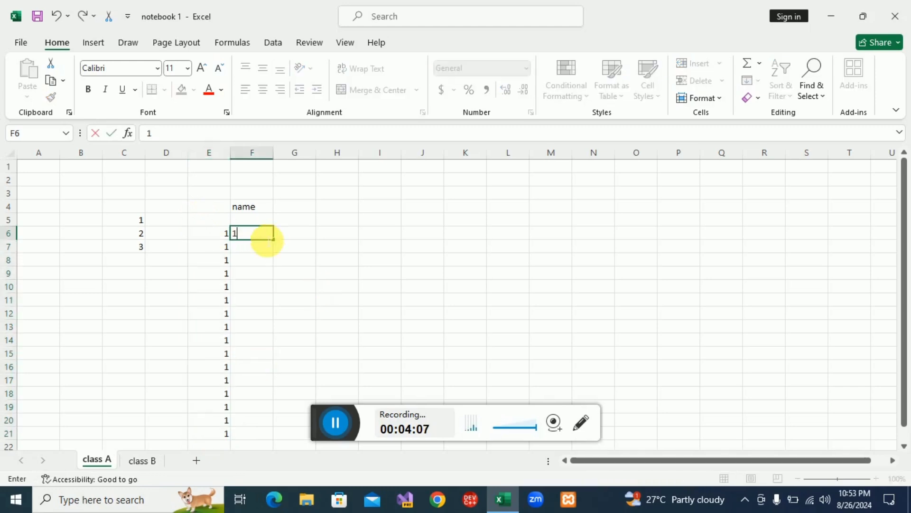
pyautogui.click(264, 247)
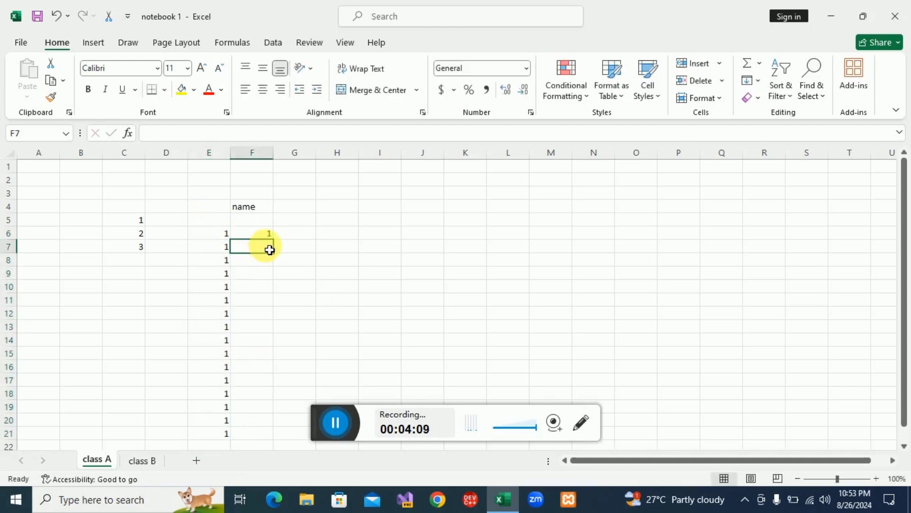
pyautogui.write('1')
pyautogui.click(264, 235)
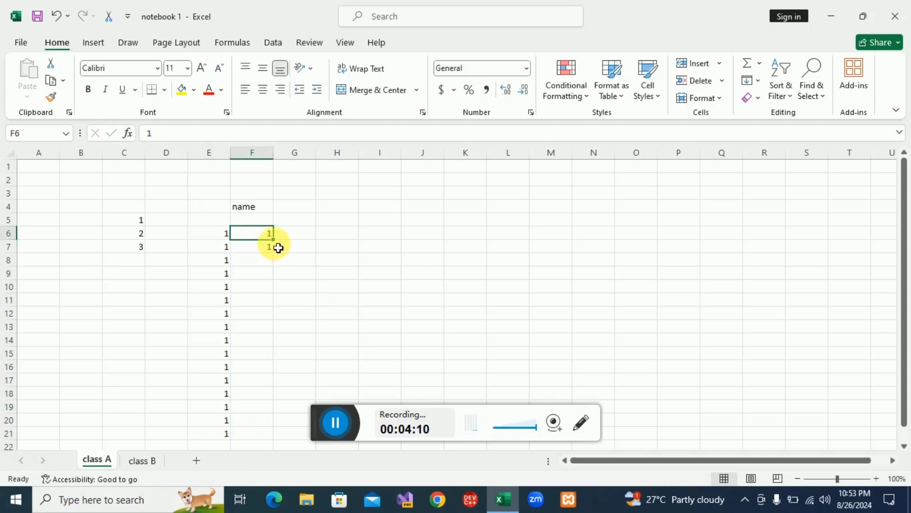
pyautogui.moveTo(267, 233); pyautogui.dragTo(279, 424)
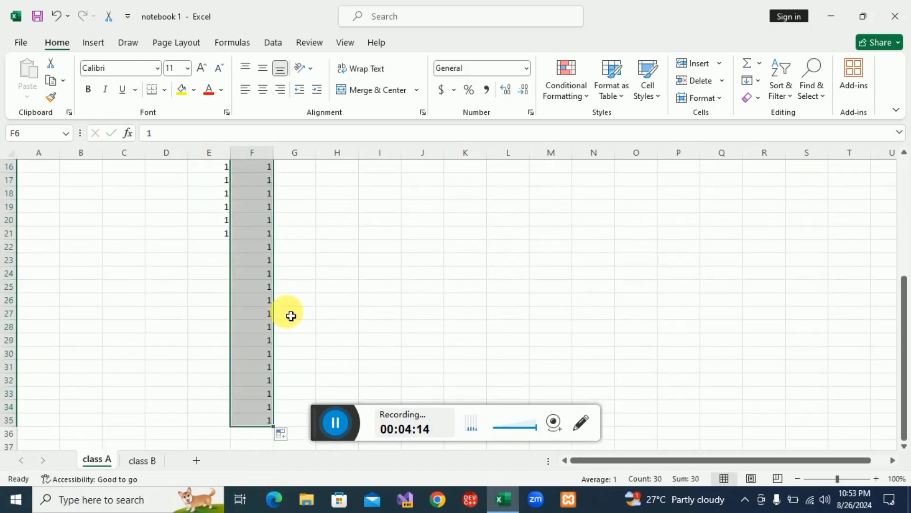
# Step: Enter 1 in I6 and 2 in I7, and extend the two cells as a number series down to I17
pyautogui.moveTo(902, 326); pyautogui.dragTo(898, 207)
pyautogui.click(400, 238)
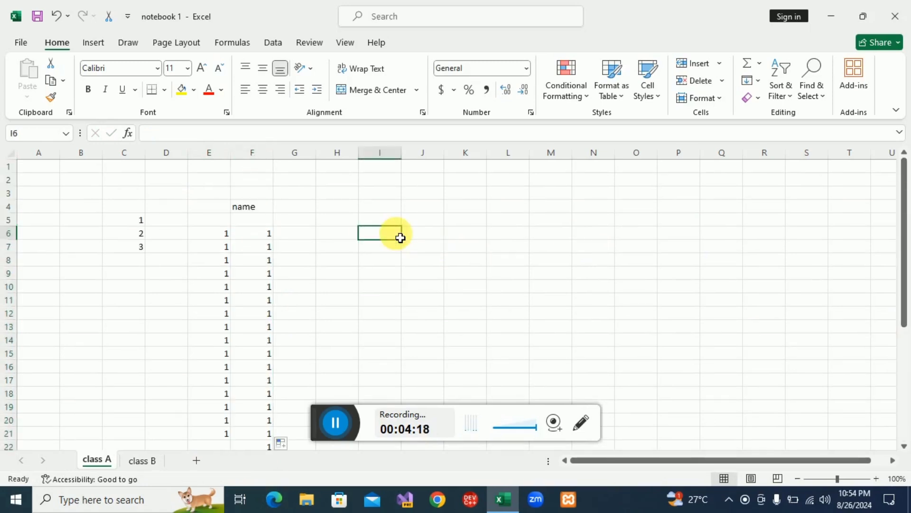
pyautogui.write('1')
pyautogui.press('Return')
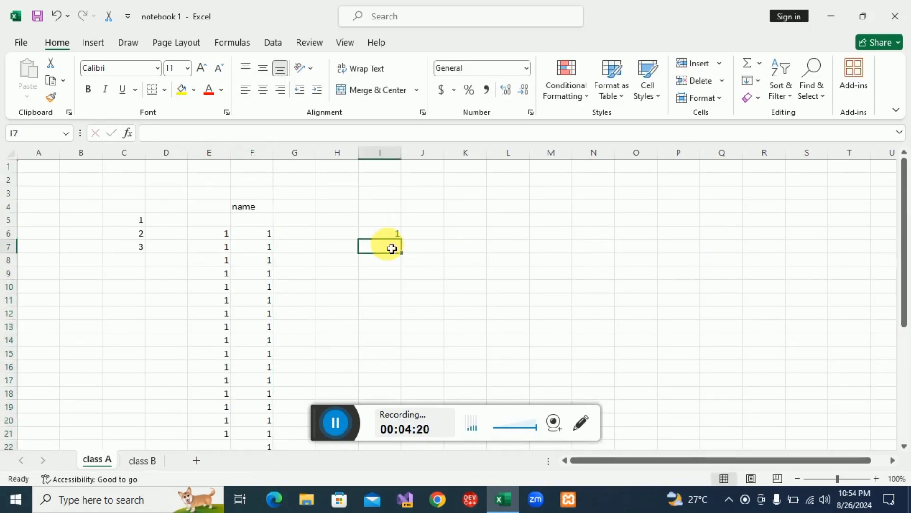
pyautogui.write('2')
pyautogui.click(420, 249)
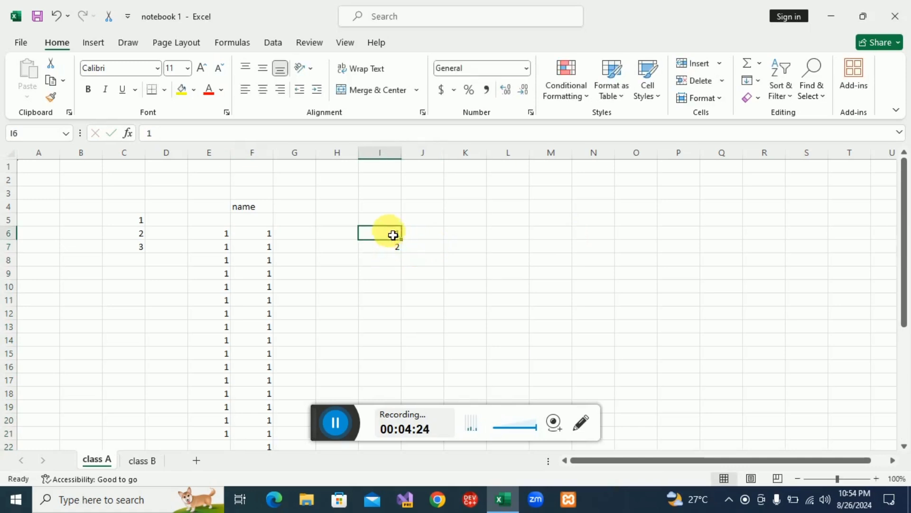
pyautogui.moveTo(392, 235); pyautogui.dragTo(393, 246)
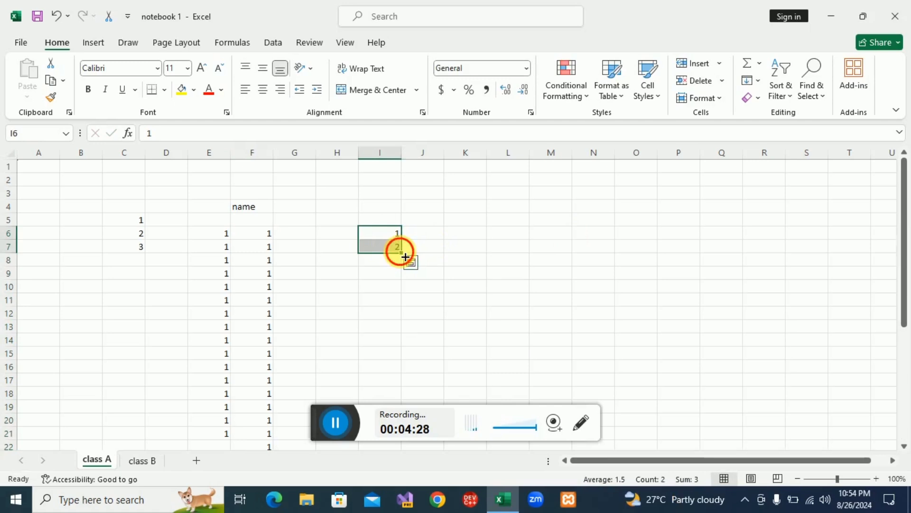
pyautogui.moveTo(401, 252); pyautogui.dragTo(399, 387)
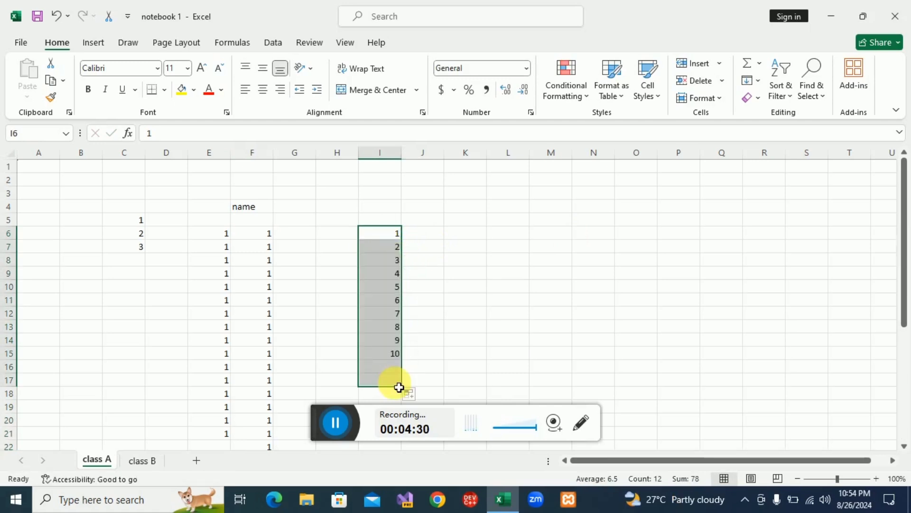
# Step: Enter a in K6 and b in K7, and fill the two-letter pattern down to K17
pyautogui.click(464, 235)
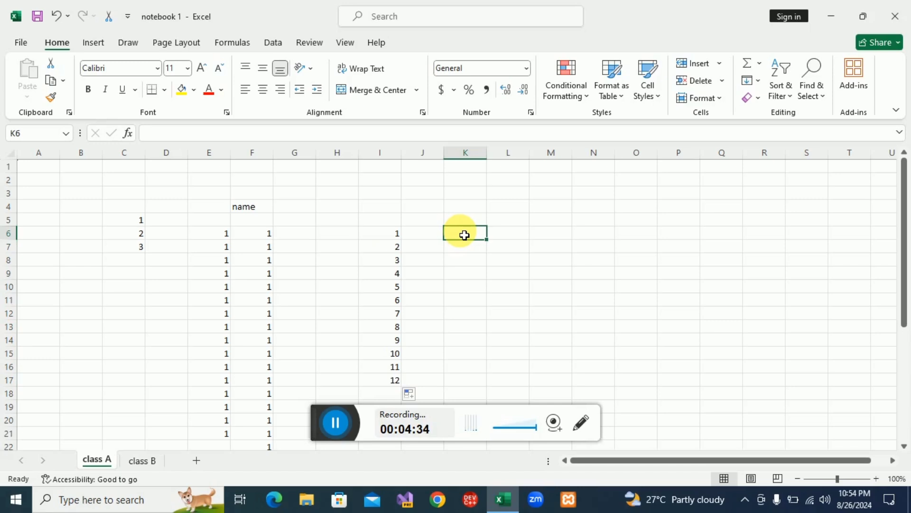
pyautogui.write('a')
pyautogui.click(463, 255)
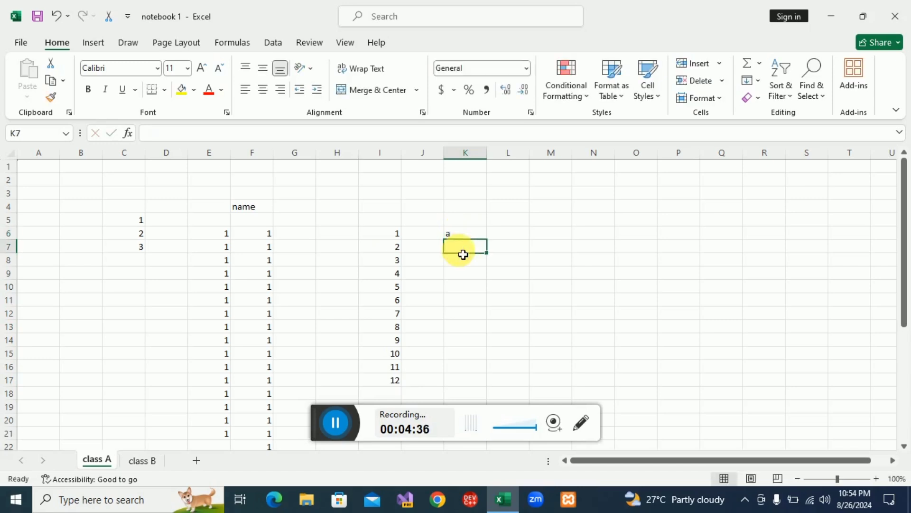
pyautogui.write('b')
pyautogui.click(534, 274)
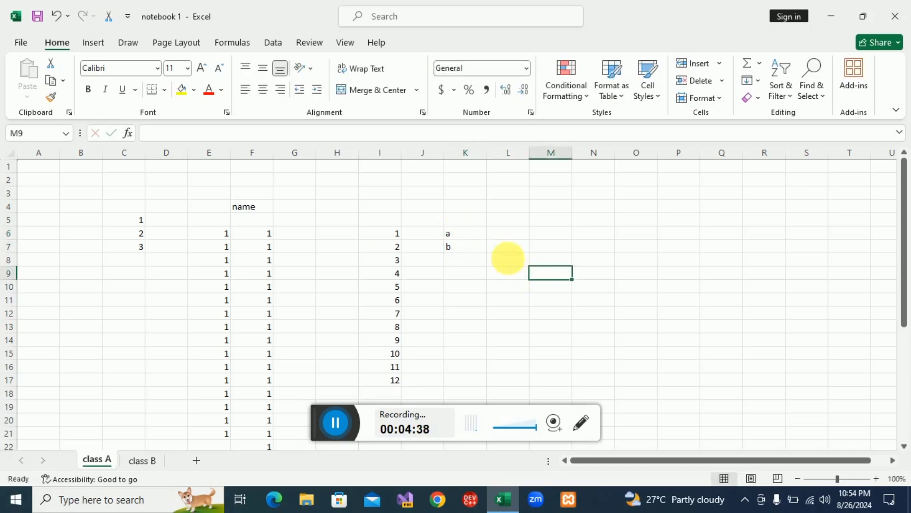
pyautogui.moveTo(476, 239); pyautogui.dragTo(486, 395)
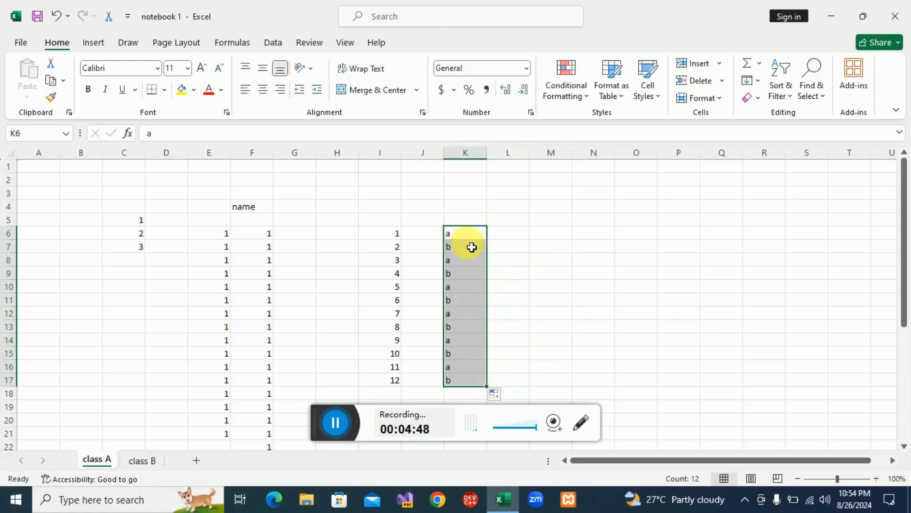
# Step: Enter a, b and c in cells M6 to M8, and fill the three-letter pattern down to M17
pyautogui.click(555, 234)
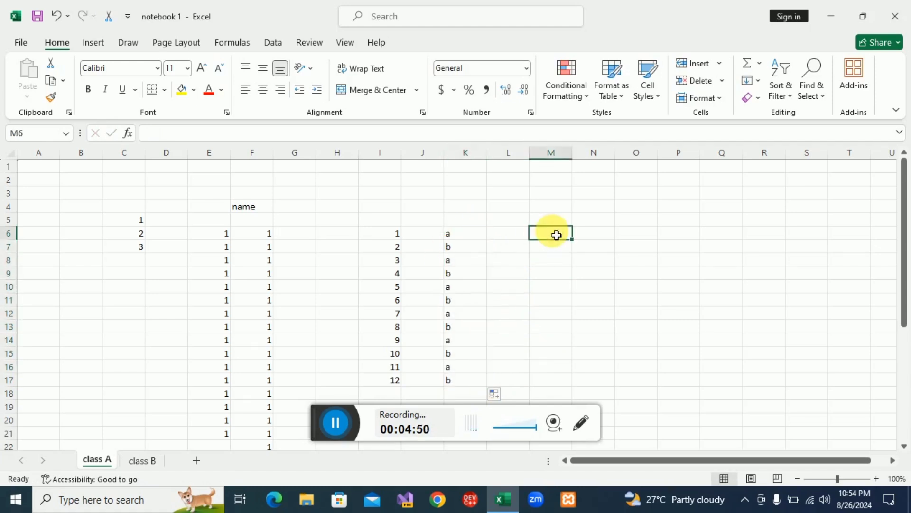
pyautogui.write('a')
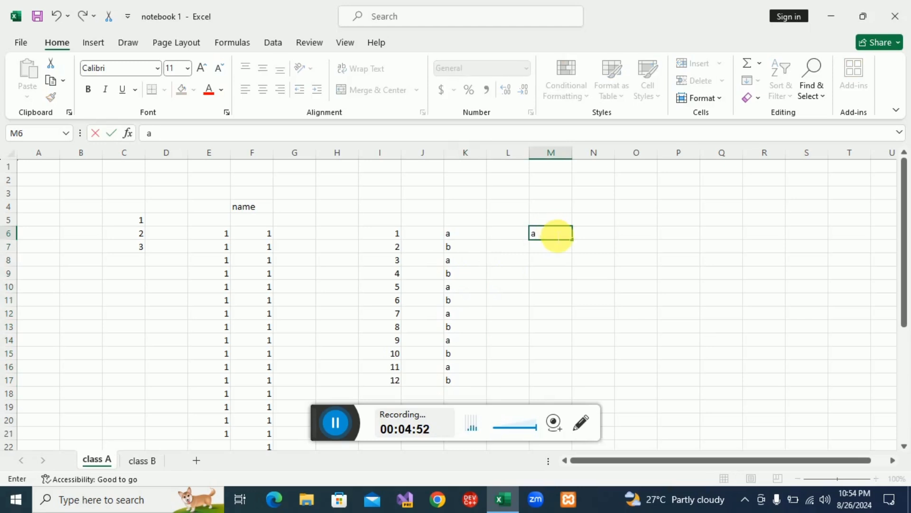
pyautogui.click(553, 250)
pyautogui.write('b')
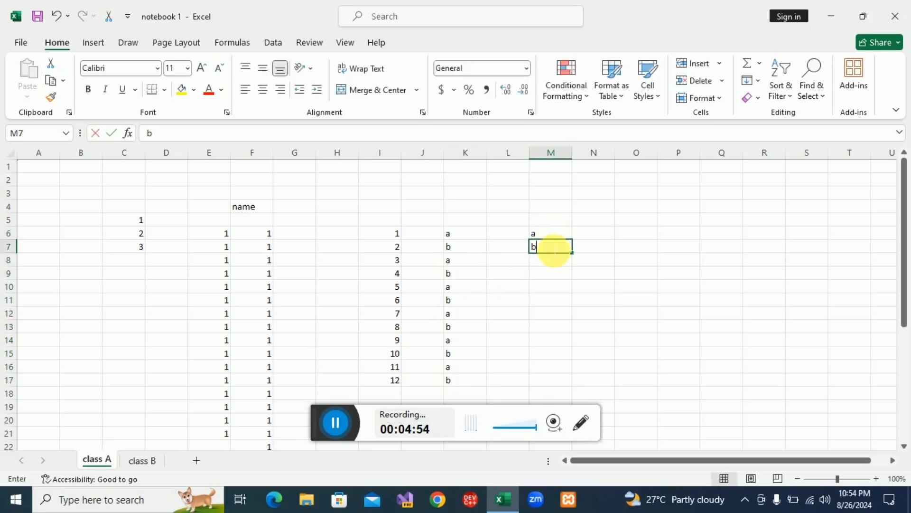
pyautogui.click(552, 265)
pyautogui.write('c')
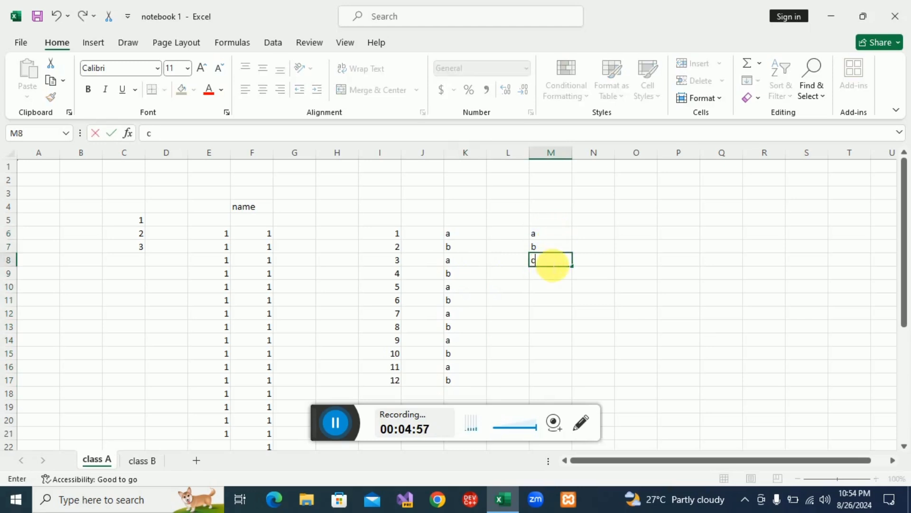
pyautogui.moveTo(542, 234); pyautogui.dragTo(590, 378)
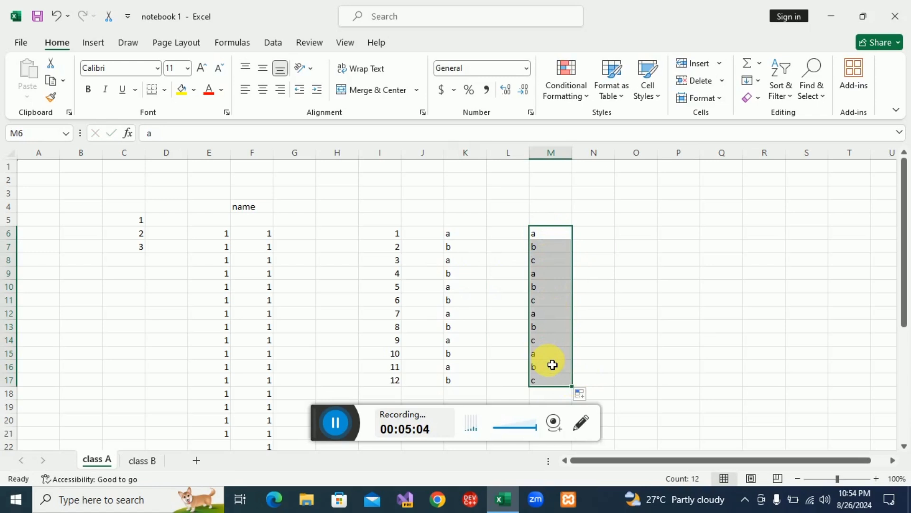
# Step: Enter 1 in P6 and 2 in P7, and extend the two cells as a number series down to P19
pyautogui.click(679, 239)
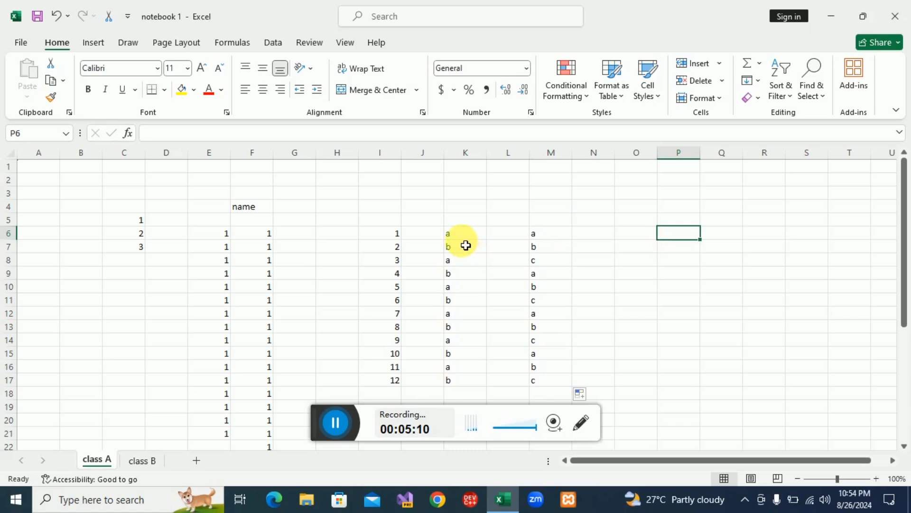
pyautogui.write('1')
pyautogui.click(682, 248)
pyautogui.write('2')
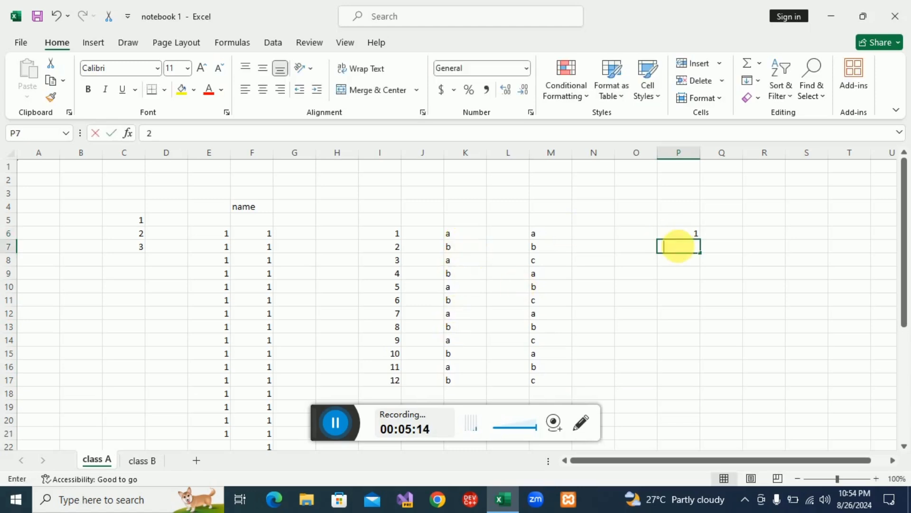
pyautogui.click(734, 247)
pyautogui.moveTo(676, 232); pyautogui.dragTo(701, 407)
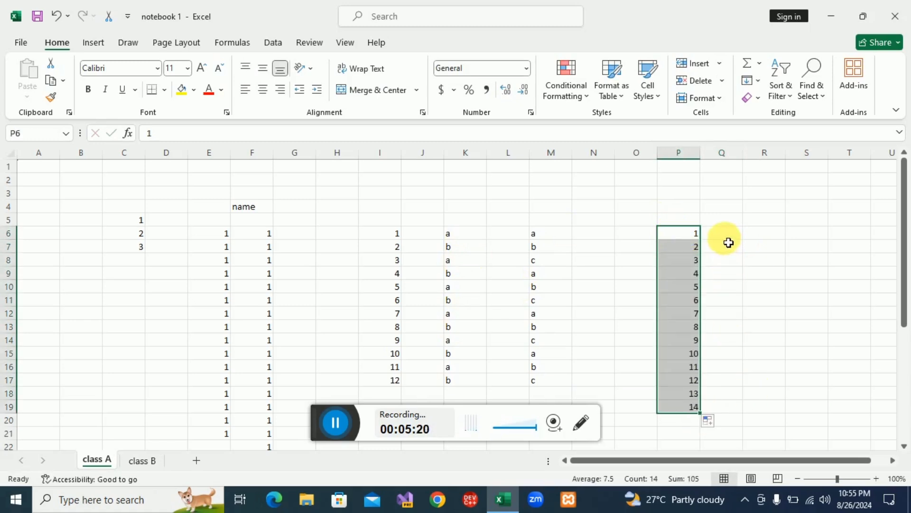
# Step: Enter 1, 2 and 3 in cells A1 to A3, and extend them as a number series down to A75
pyautogui.click(52, 172)
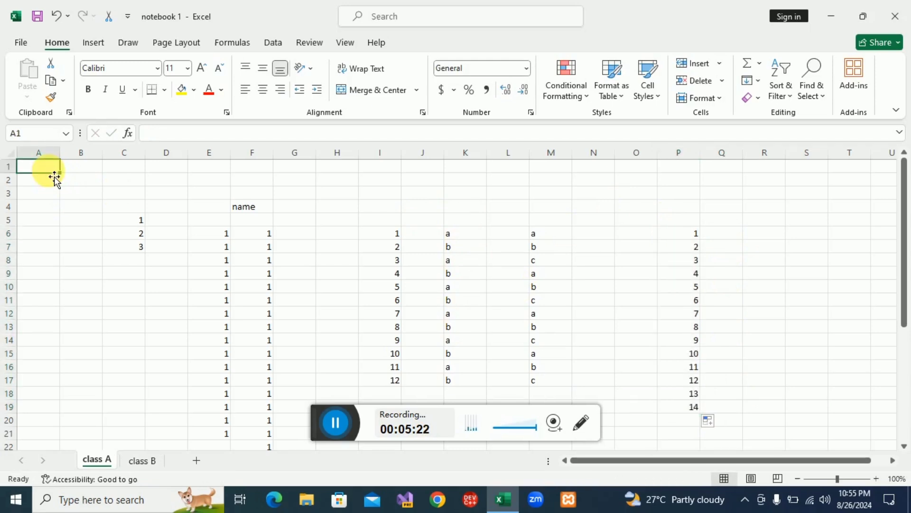
pyautogui.write('1')
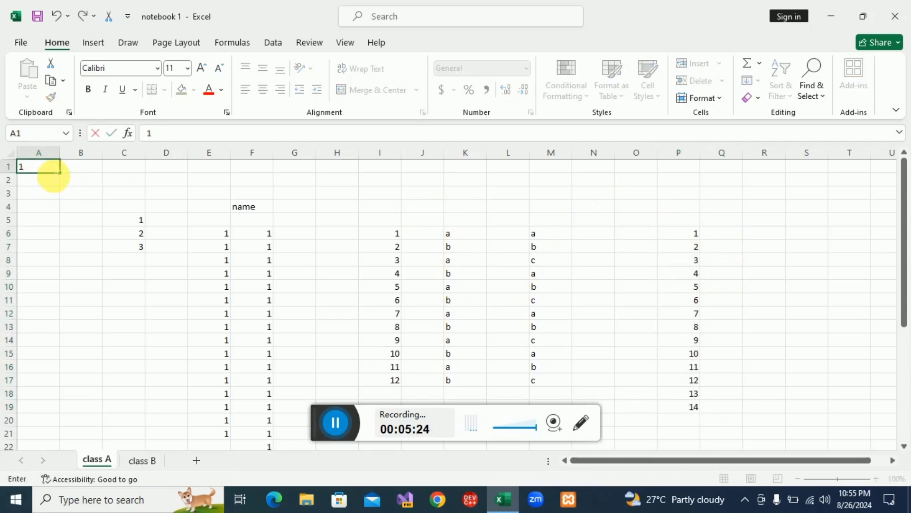
pyautogui.press('Return')
pyautogui.write('2')
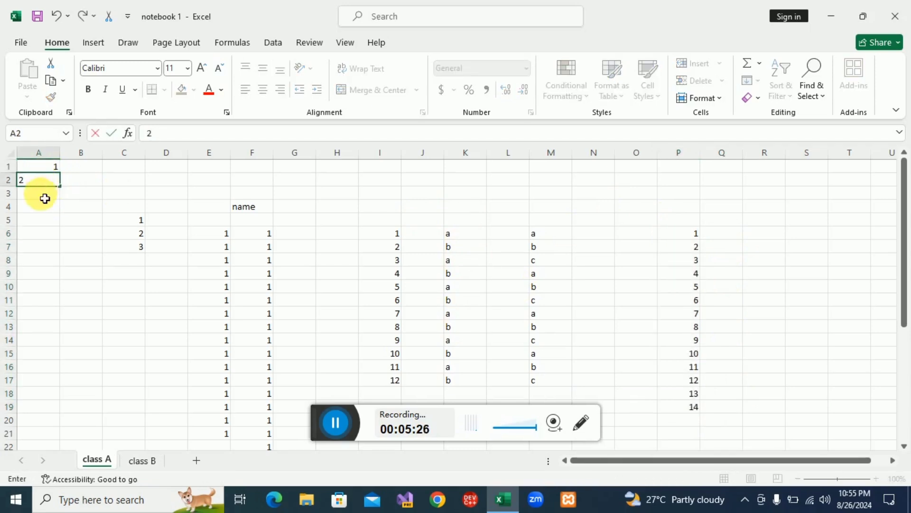
pyautogui.press('Return')
pyautogui.write('3')
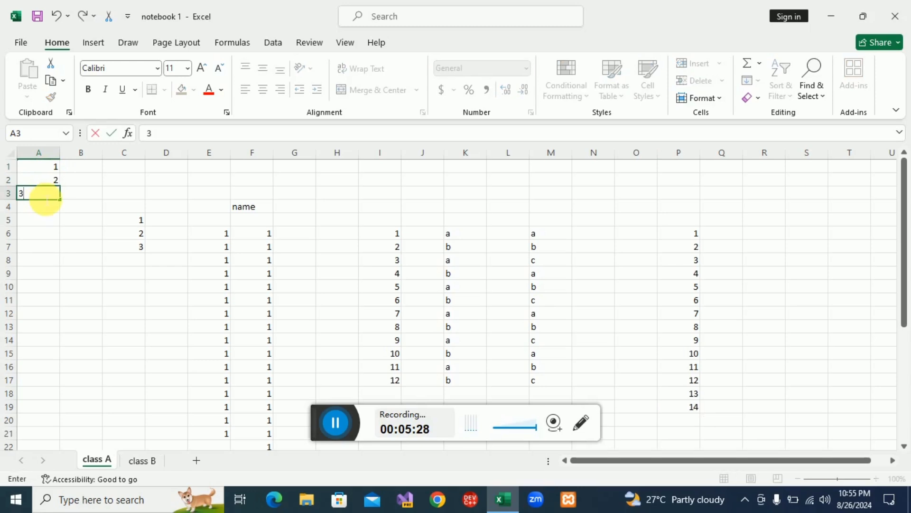
pyautogui.click(97, 180)
pyautogui.moveTo(36, 164); pyautogui.dragTo(49, 194)
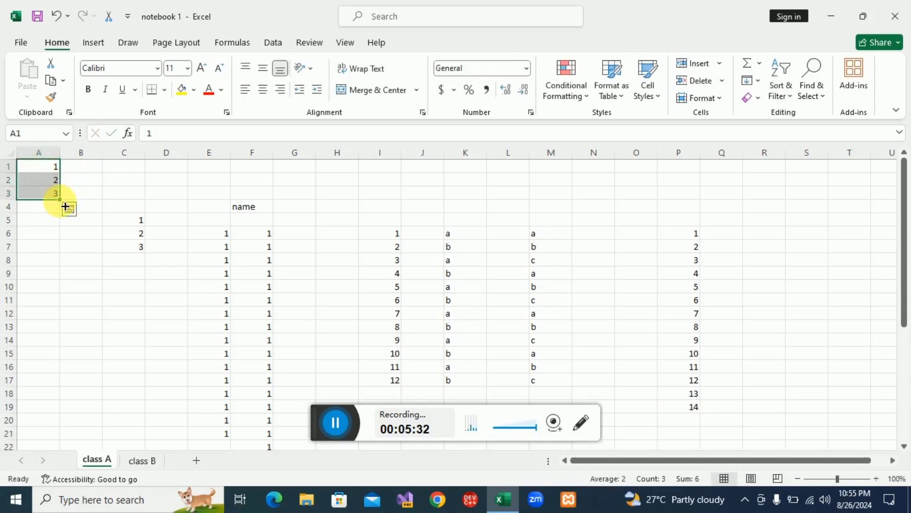
pyautogui.moveTo(63, 204); pyautogui.dragTo(58, 453)
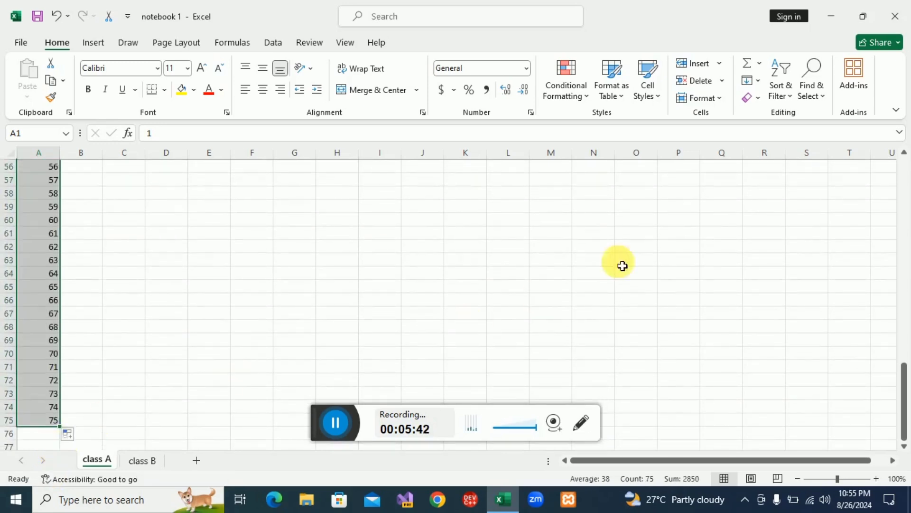
pyautogui.moveTo(906, 398); pyautogui.dragTo(892, 179)
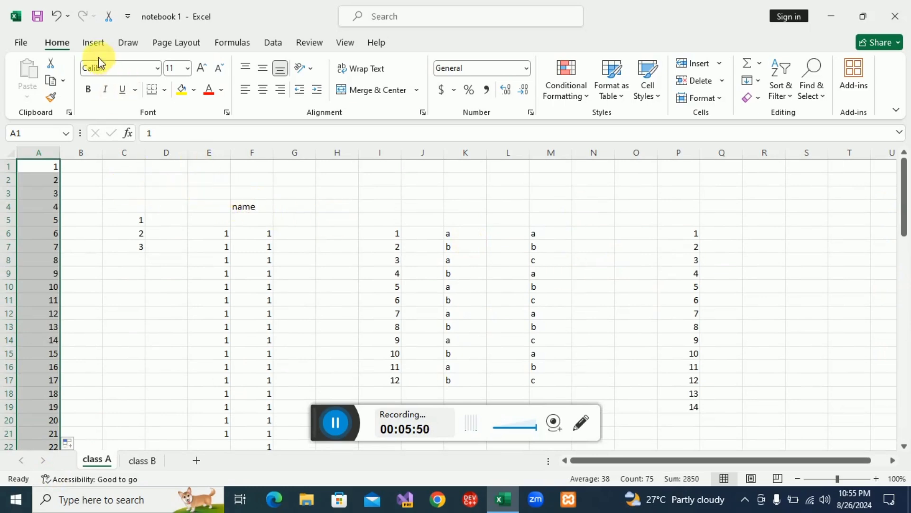
# Step: Switch to the class B worksheet and view the list of available AutoSum functions
pyautogui.click(319, 423)
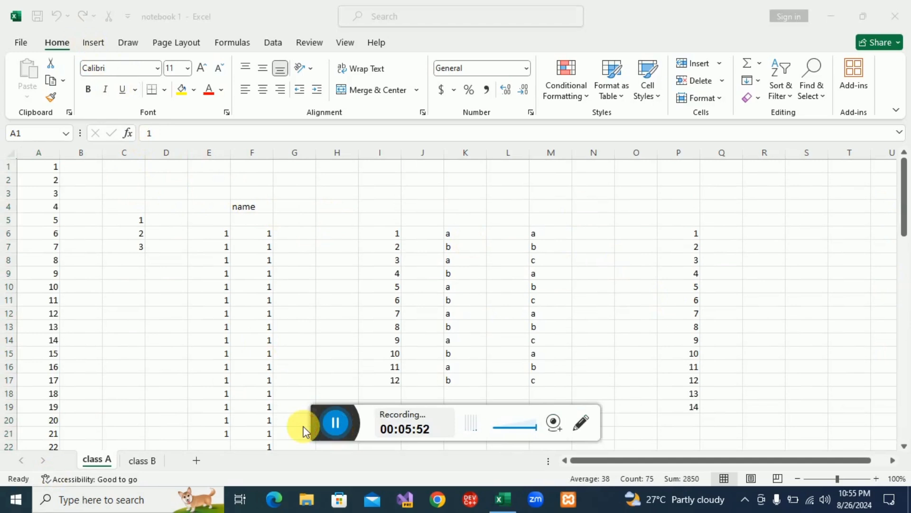
pyautogui.click(147, 461)
pyautogui.click(147, 460)
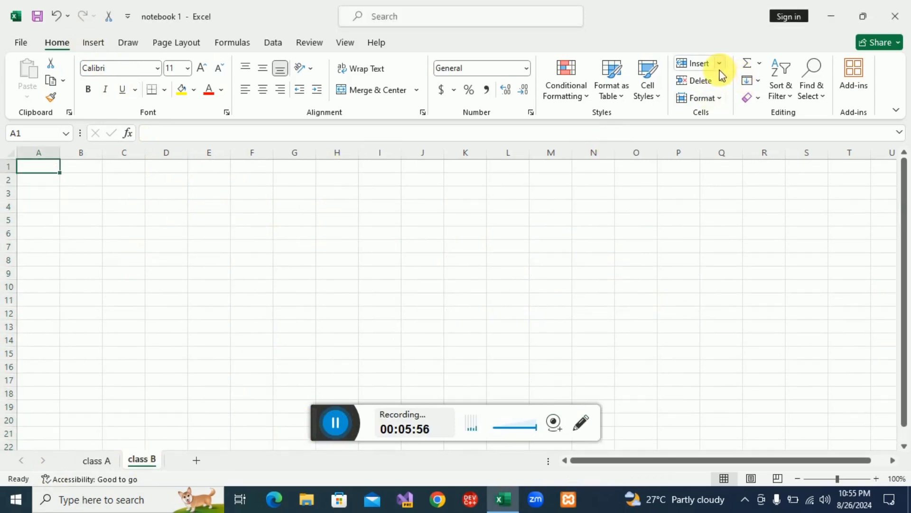
pyautogui.click(758, 67)
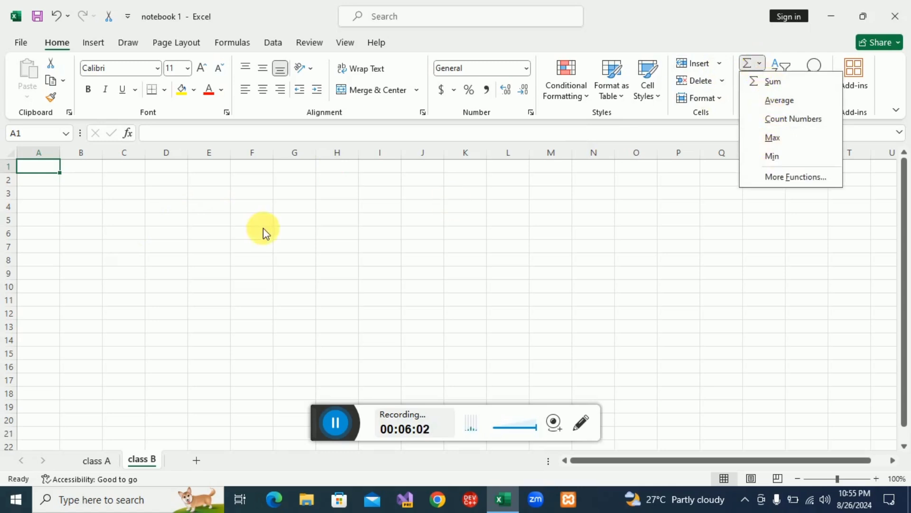
pyautogui.click(148, 181)
# Step: Enter 10 in cell C2 and 20 in cell C3 on the class B worksheet
pyautogui.click(137, 182)
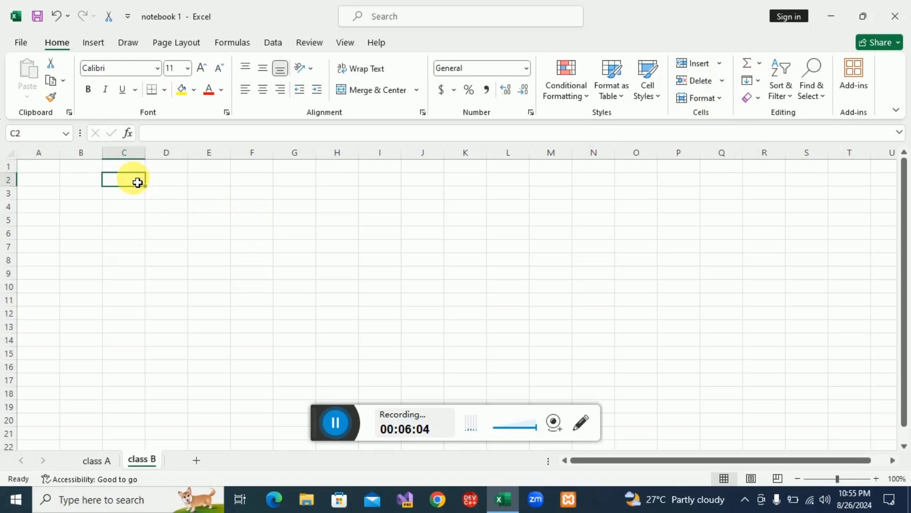
pyautogui.write('10')
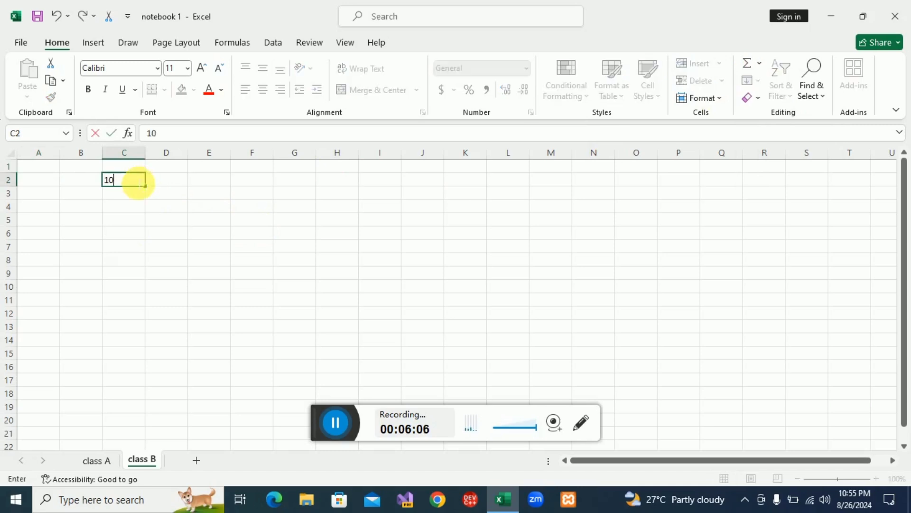
pyautogui.click(138, 200)
pyautogui.write('20')
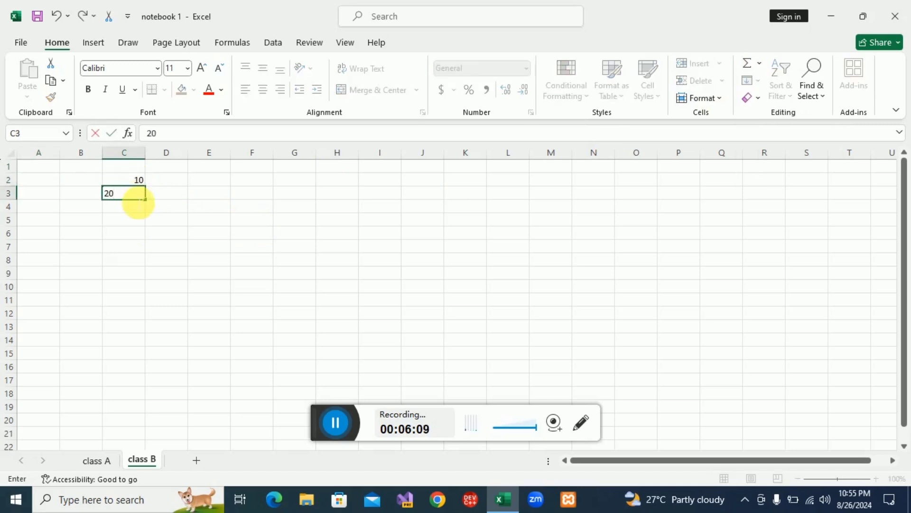
pyautogui.click(124, 181)
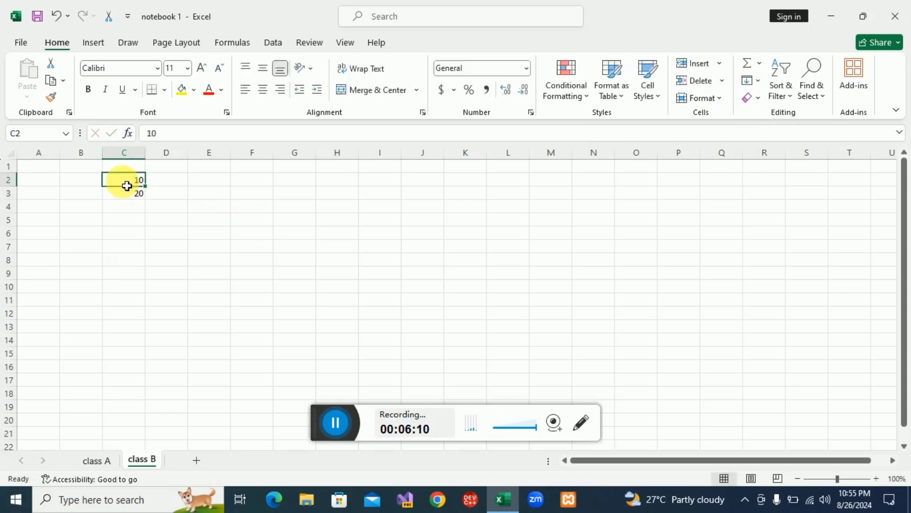
pyautogui.click(129, 209)
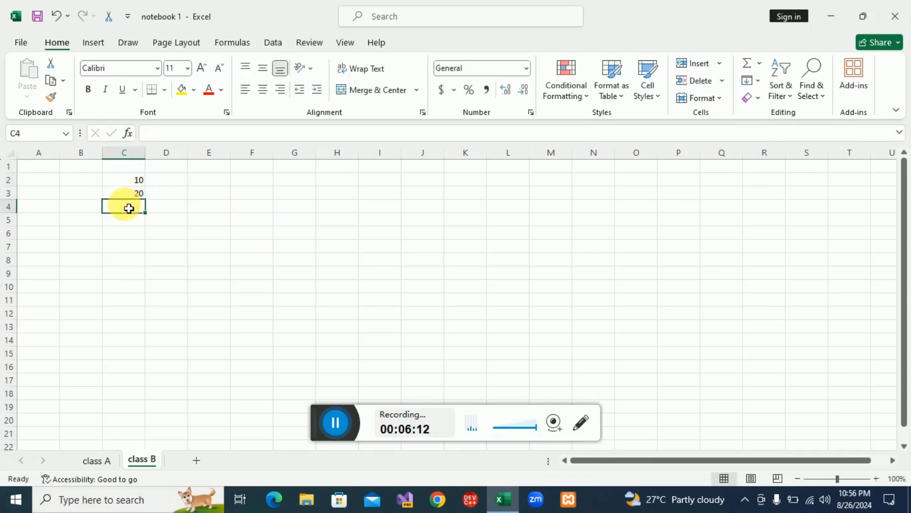
pyautogui.click(173, 133)
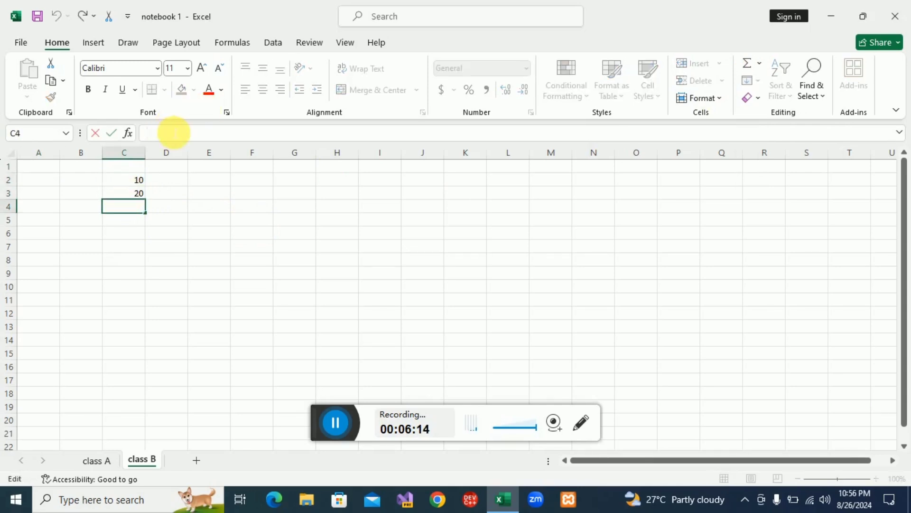
pyautogui.click(129, 223)
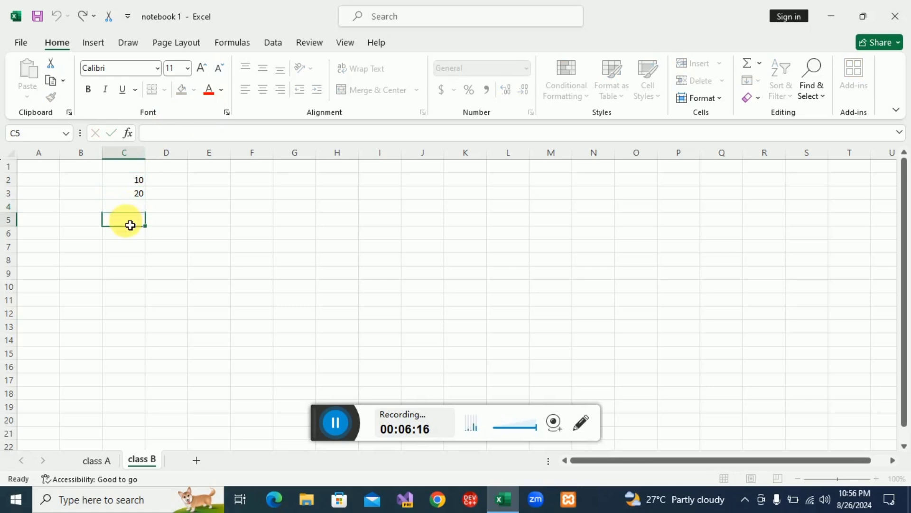
pyautogui.write('=')
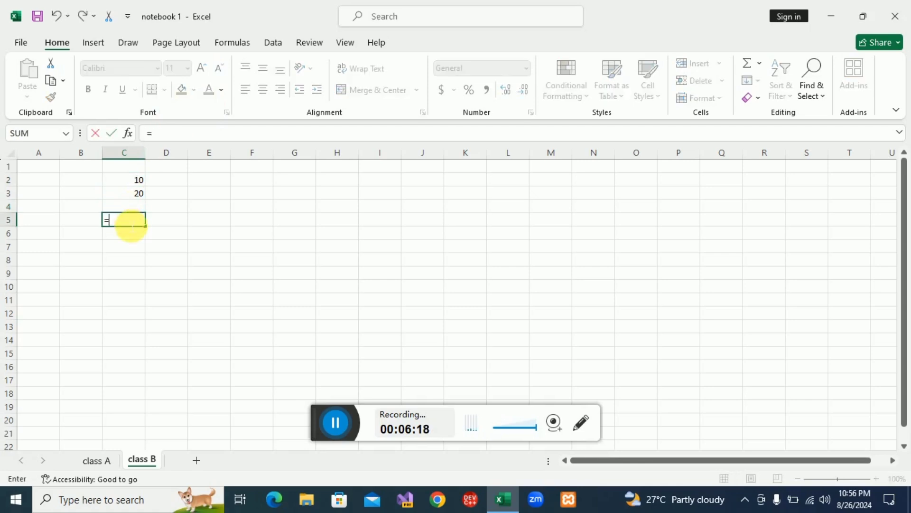
pyautogui.press('BackSpace')
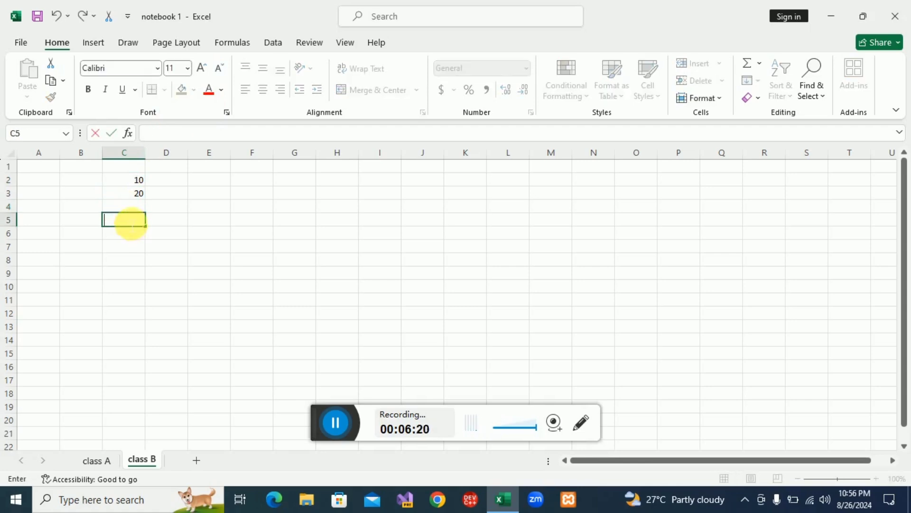
# Step: Add C2 and C3 in cell C4 with the formula =(C2+C3), and review the cells involved
pyautogui.click(131, 208)
pyautogui.write('=')
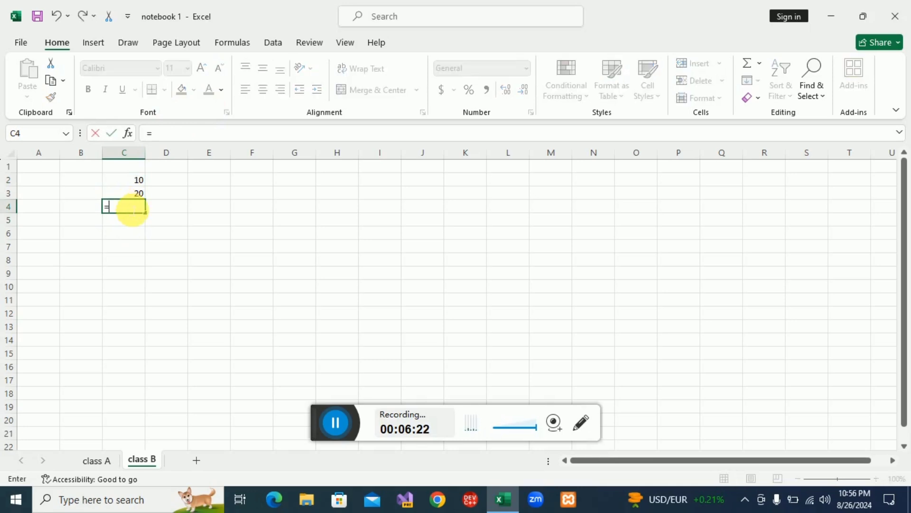
pyautogui.write('(')
pyautogui.press('Return')
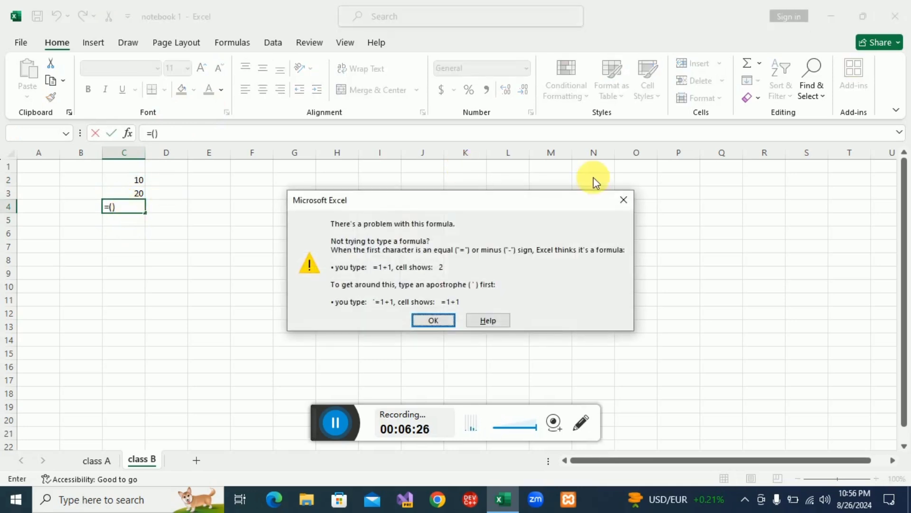
pyautogui.click(623, 202)
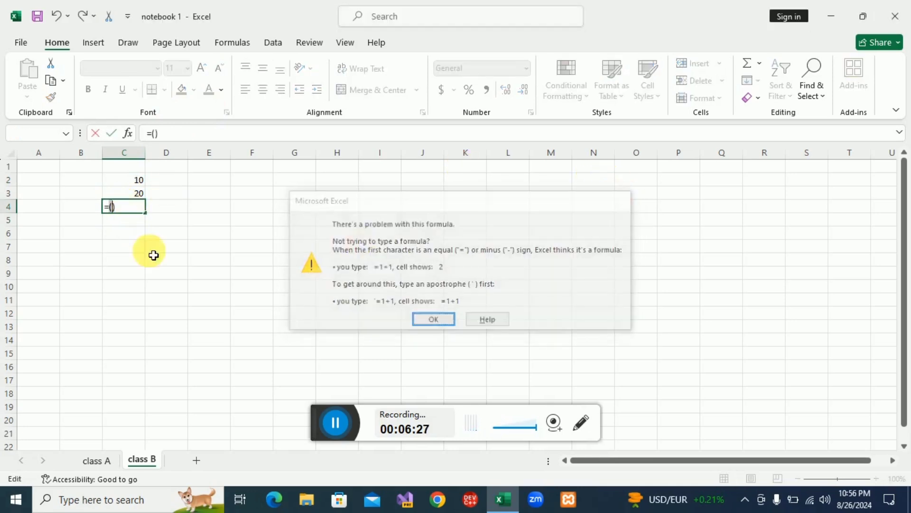
pyautogui.click(130, 184)
pyautogui.click(110, 208)
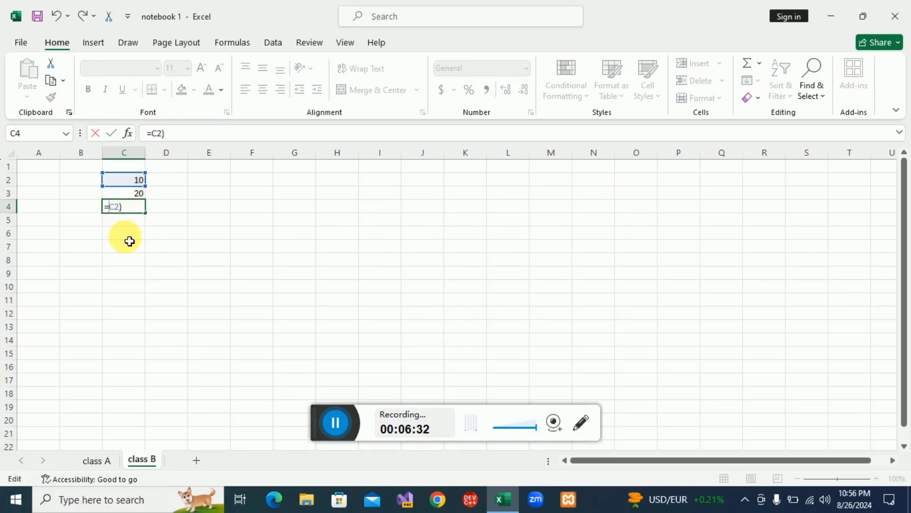
pyautogui.write('(C2')
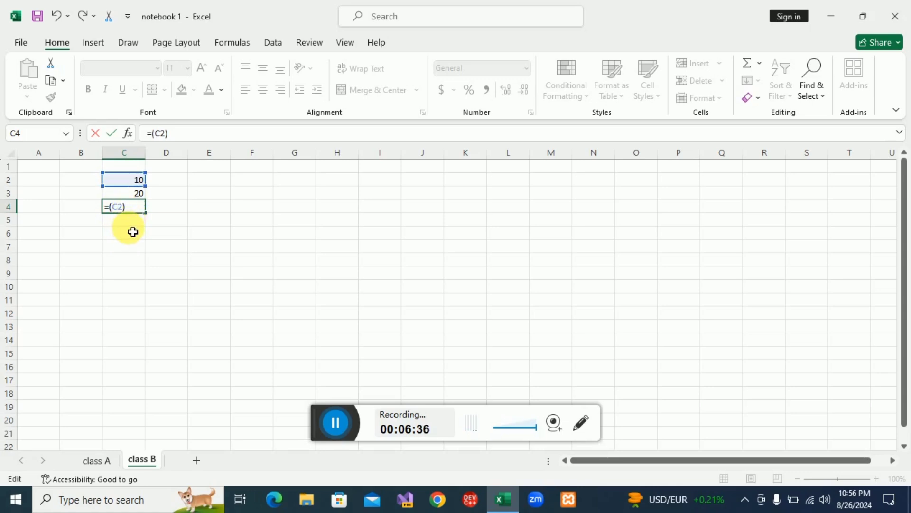
pyautogui.write('+')
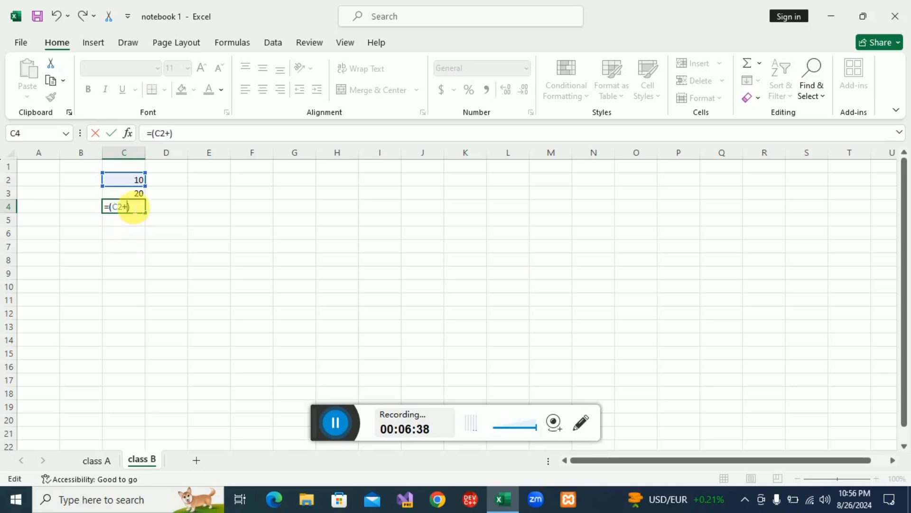
pyautogui.click(132, 193)
pyautogui.press('Return')
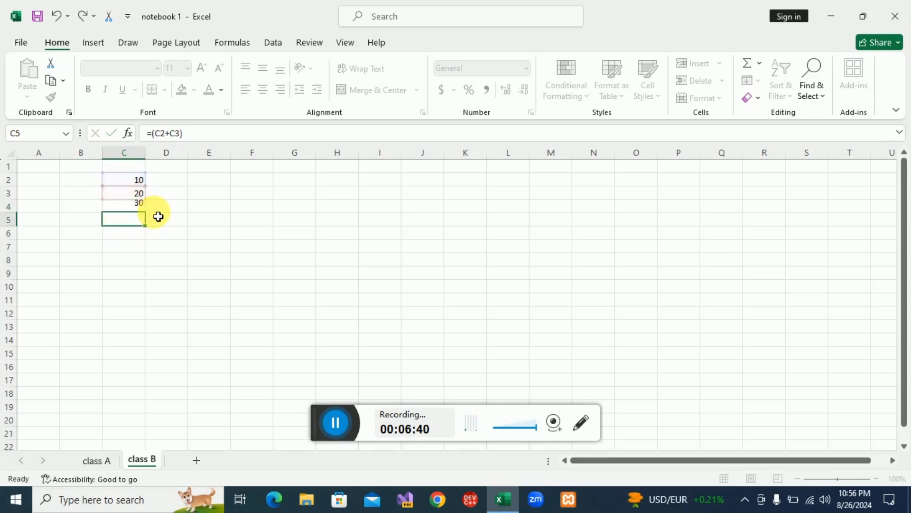
pyautogui.click(135, 211)
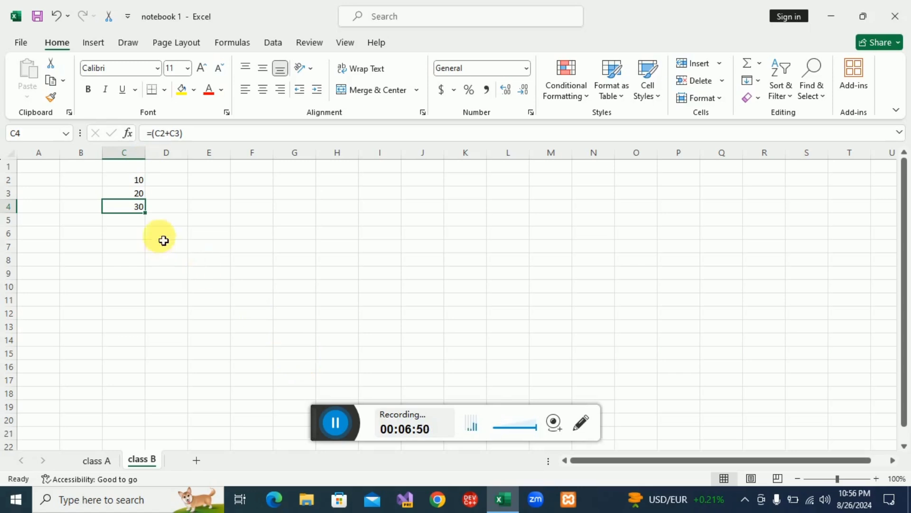
pyautogui.click(144, 184)
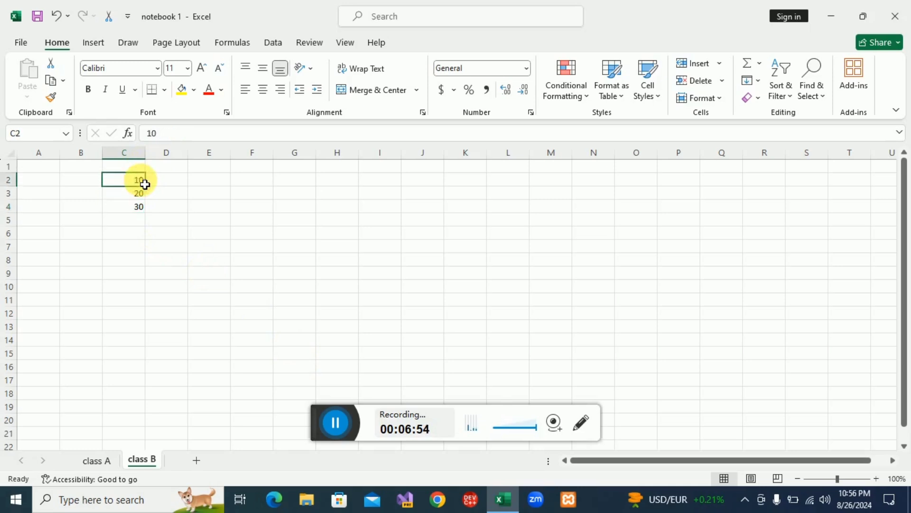
pyautogui.click(141, 197)
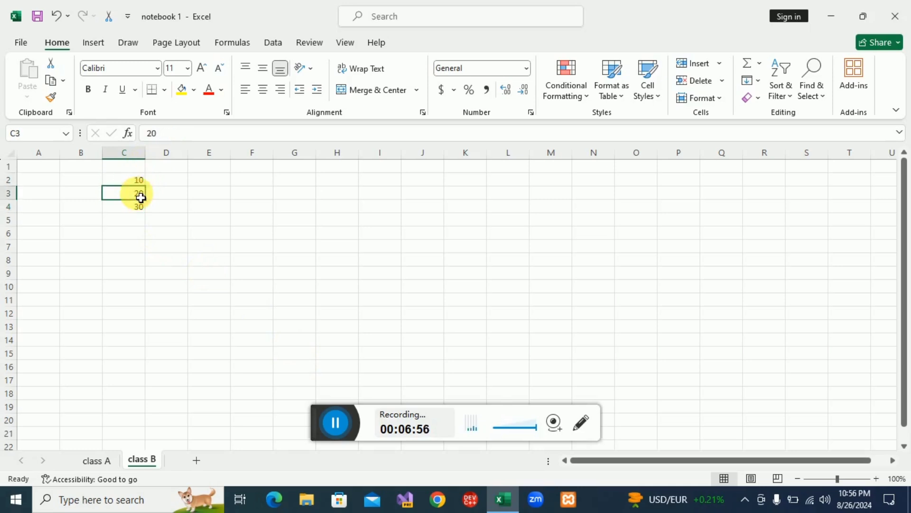
pyautogui.click(121, 211)
# Step: Label the values by entering Sum in B4, A in B2 and B in B3
pyautogui.click(72, 212)
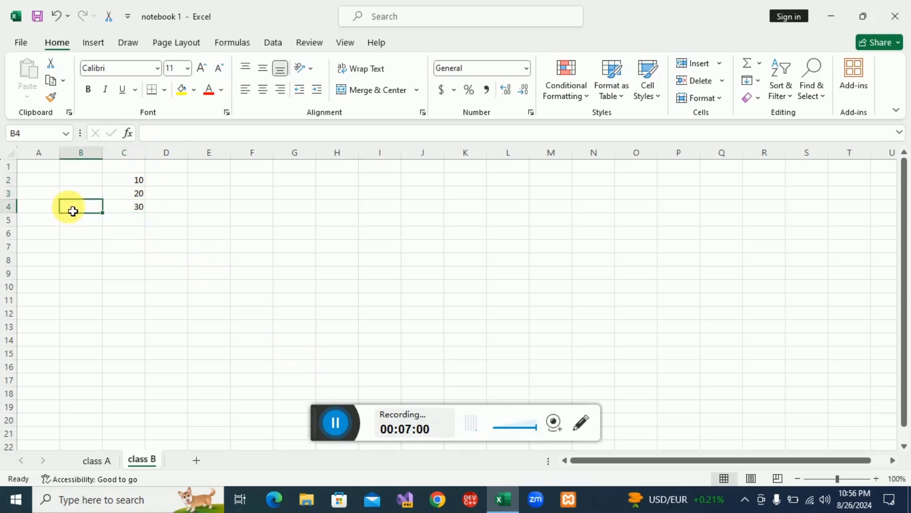
pyautogui.write('Sum')
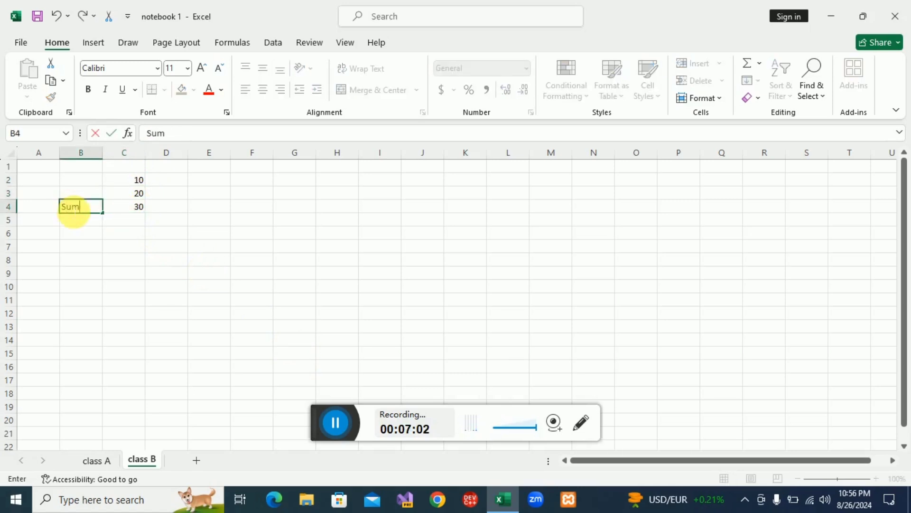
pyautogui.click(84, 181)
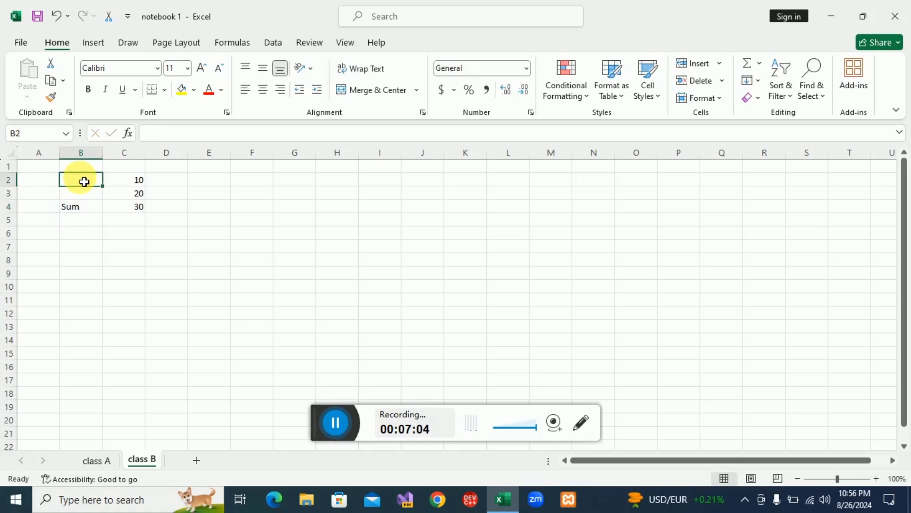
pyautogui.write('A')
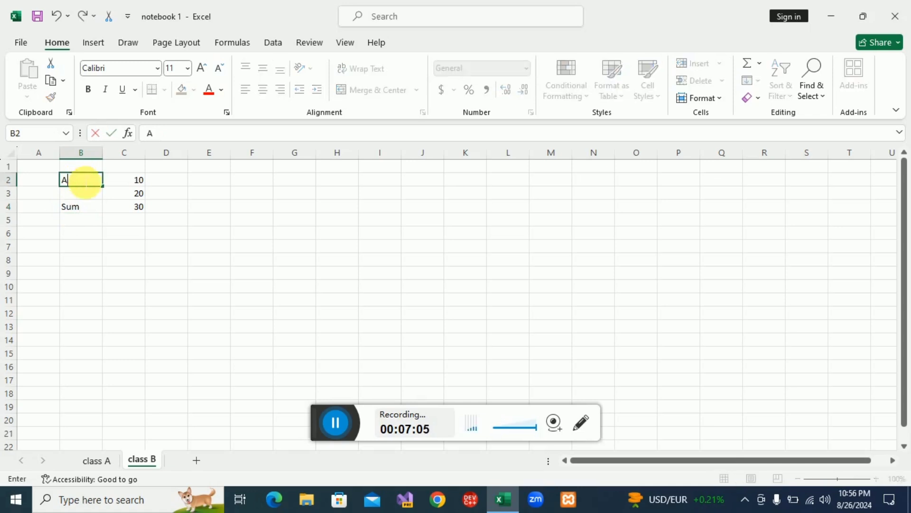
pyautogui.click(91, 197)
pyautogui.write('B')
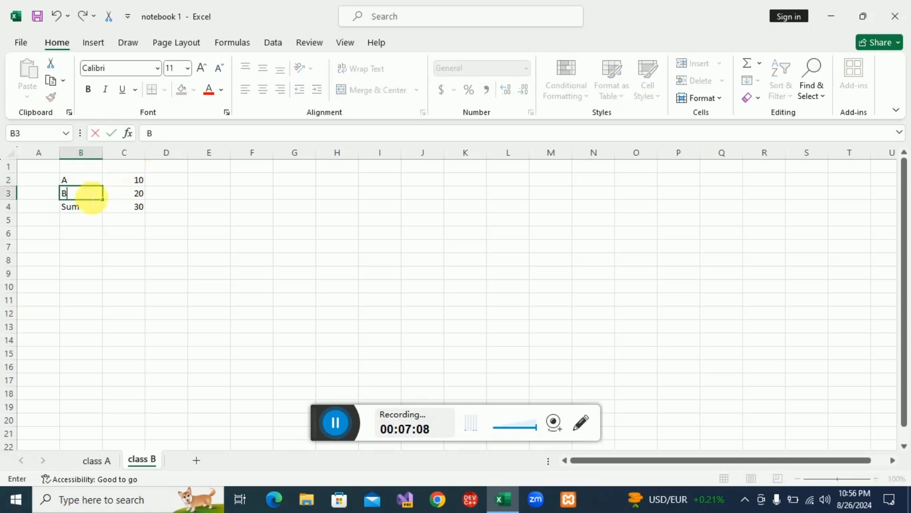
pyautogui.click(223, 260)
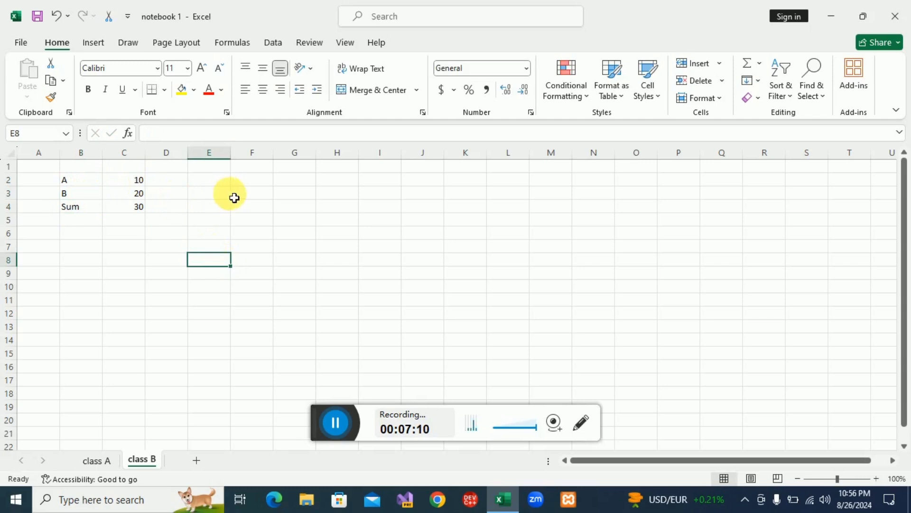
# Step: Enter 10, 20, 30 and 40 in cells F3 to F6
pyautogui.click(252, 195)
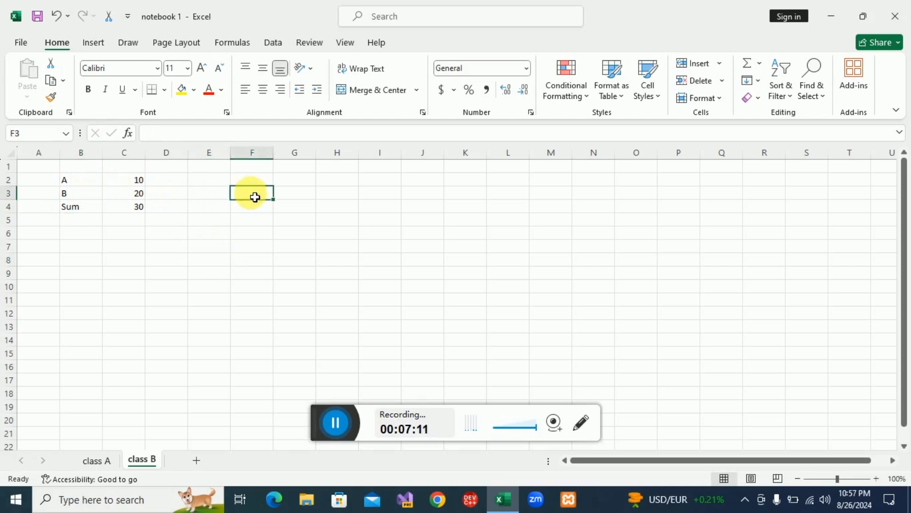
pyautogui.click(761, 64)
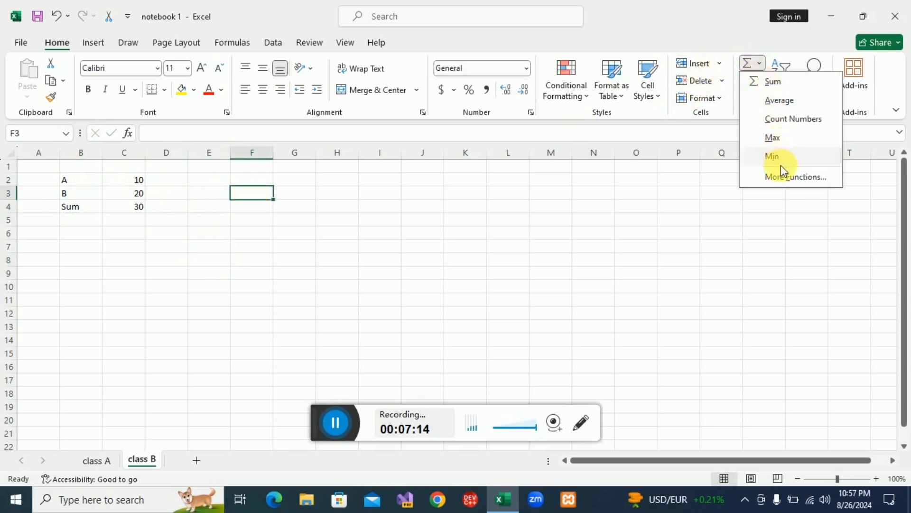
pyautogui.click(254, 196)
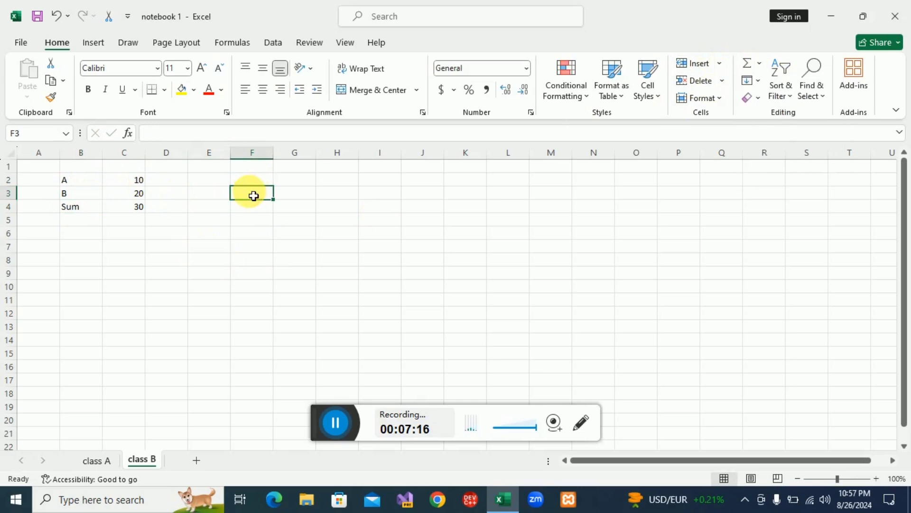
pyautogui.write('10')
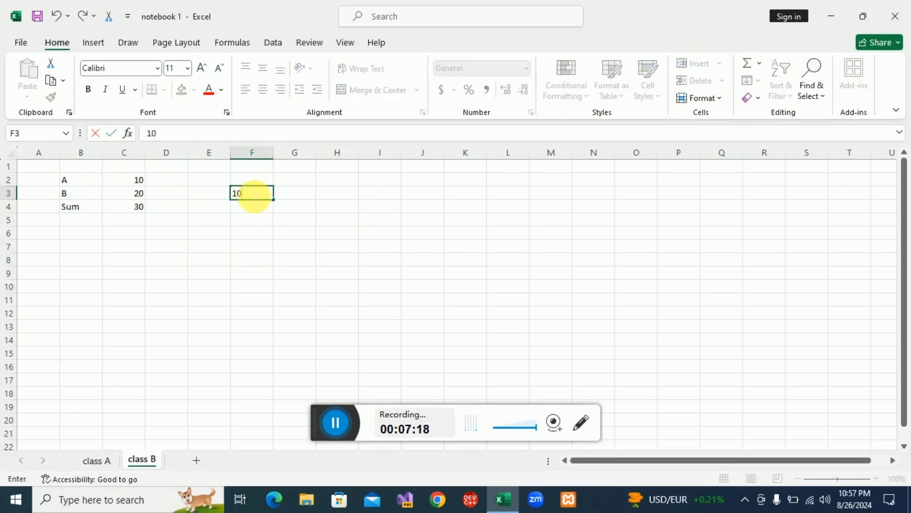
pyautogui.click(253, 211)
pyautogui.write('20')
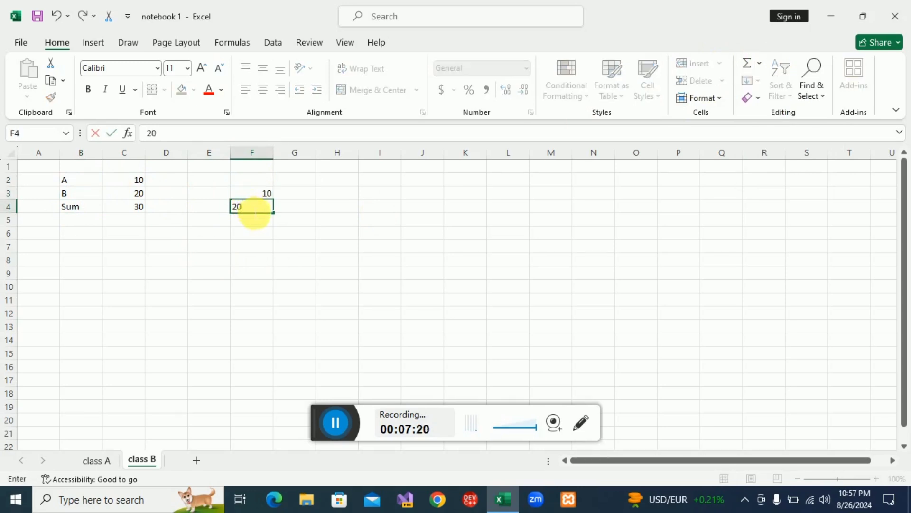
pyautogui.click(258, 221)
pyautogui.write('3')
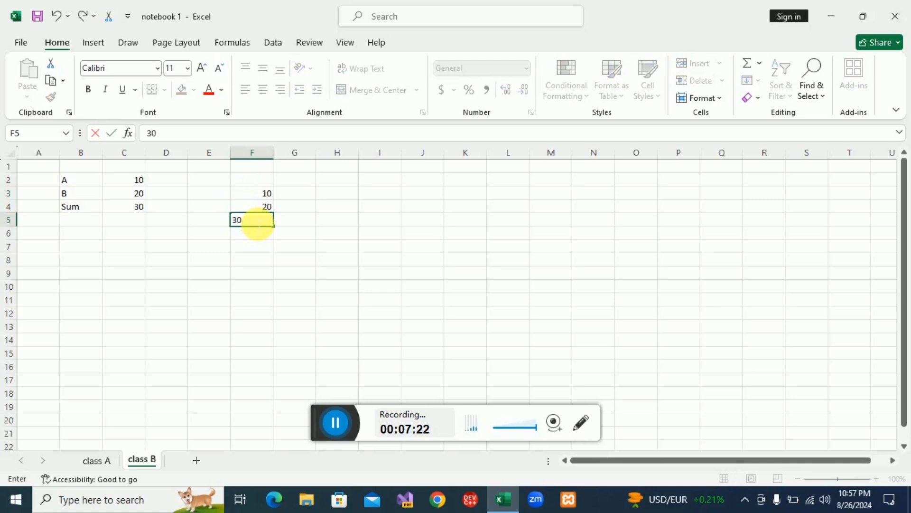
pyautogui.write('0')
pyautogui.click(258, 236)
pyautogui.write('4')
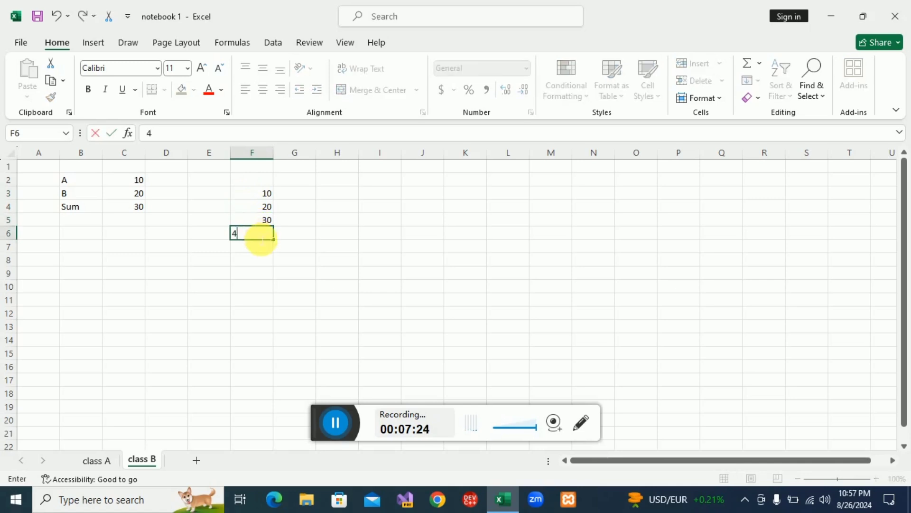
pyautogui.click(308, 212)
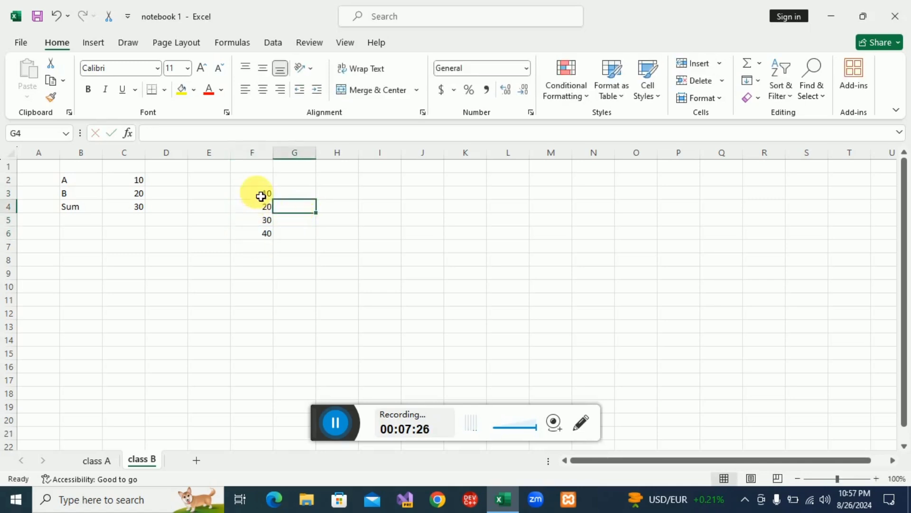
# Step: Total cells F3 to F6 with AutoSum, placing the sum in F7
pyautogui.moveTo(261, 194); pyautogui.dragTo(265, 238)
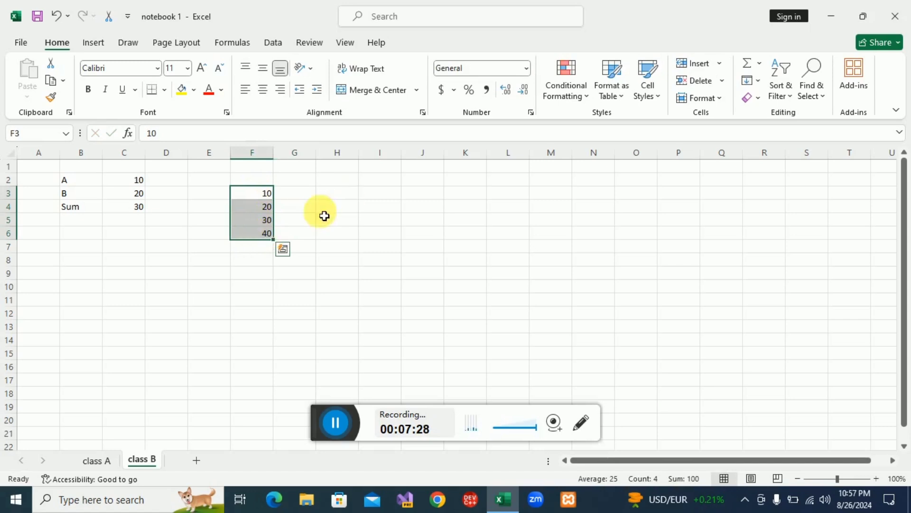
pyautogui.click(749, 67)
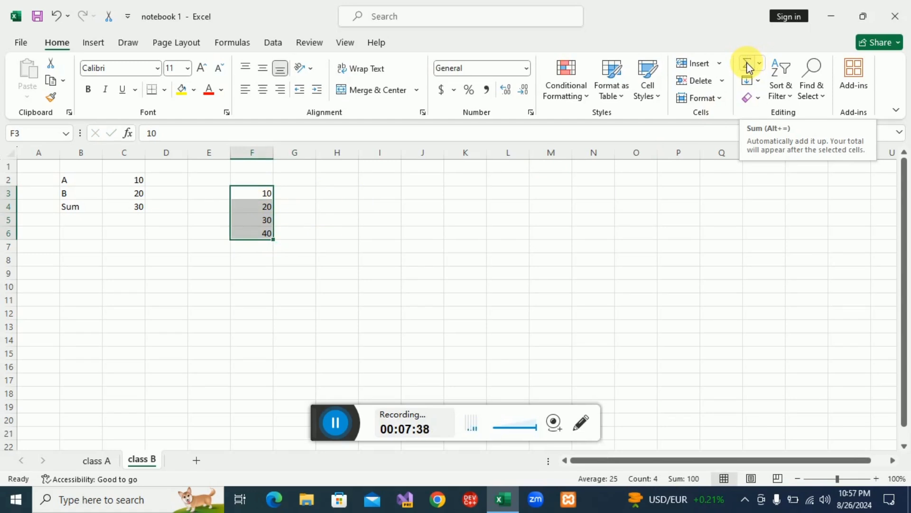
pyautogui.click(748, 65)
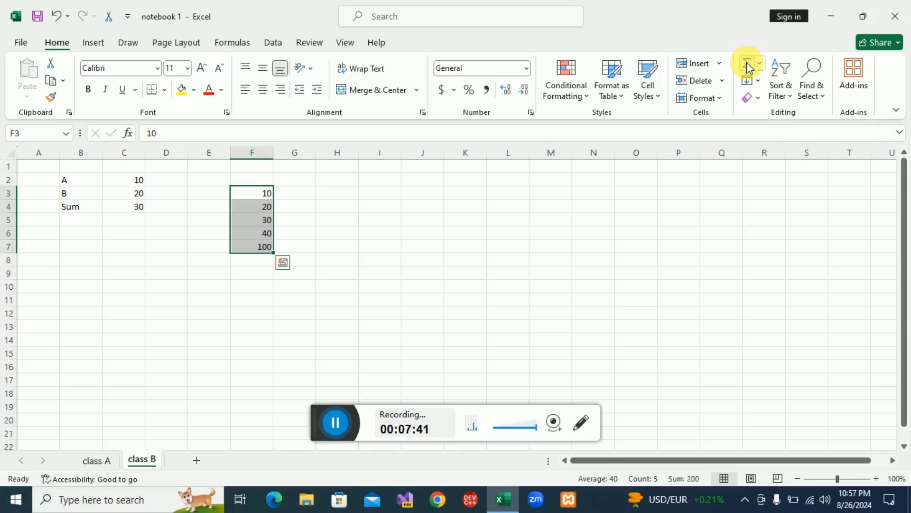
pyautogui.click(301, 233)
# Step: Calculate the average of cells F3 to F7 in F8 with the AutoSum Average function
pyautogui.moveTo(264, 196); pyautogui.dragTo(264, 248)
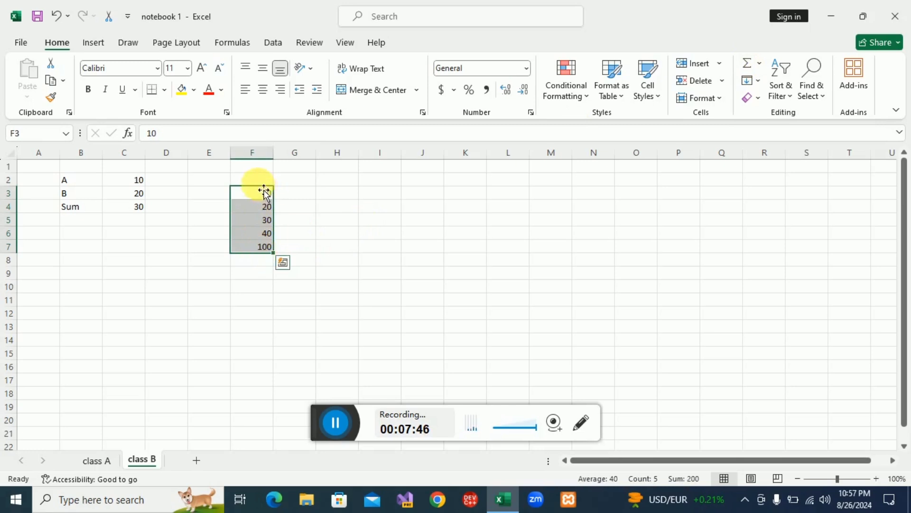
pyautogui.click(760, 66)
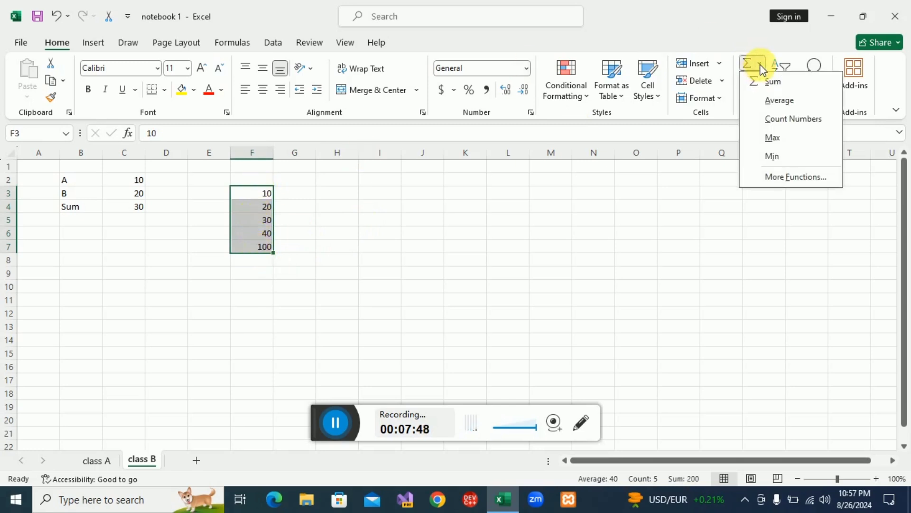
pyautogui.click(766, 101)
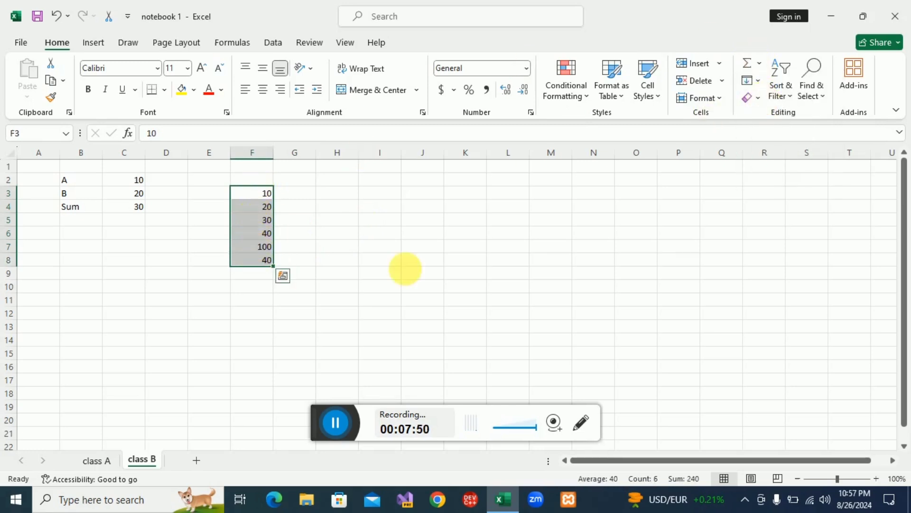
# Step: Count the numbers in cells F3 to F8 with the Count Numbers function, placing the count in F9
pyautogui.click(764, 64)
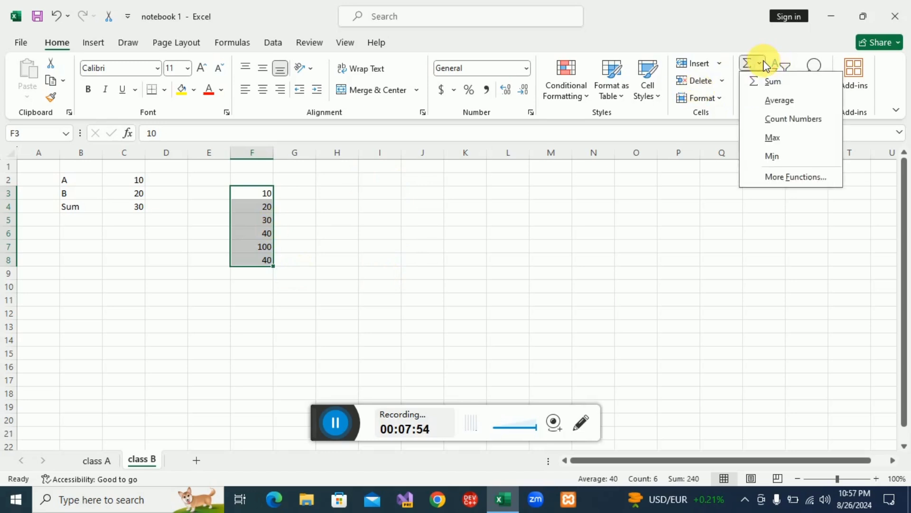
pyautogui.click(776, 124)
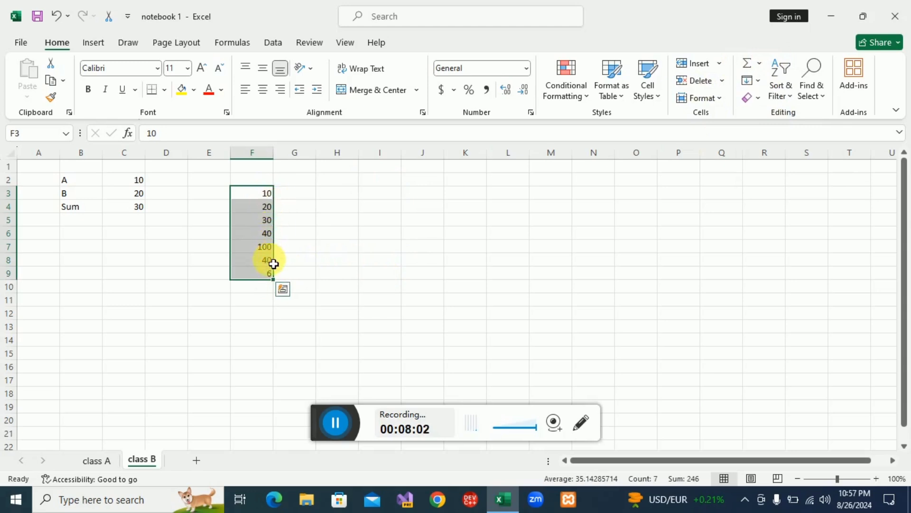
pyautogui.click(296, 272)
# Step: Highlight cells F3 to F8 with a yellow fill and reselect the range
pyautogui.moveTo(262, 192); pyautogui.dragTo(264, 260)
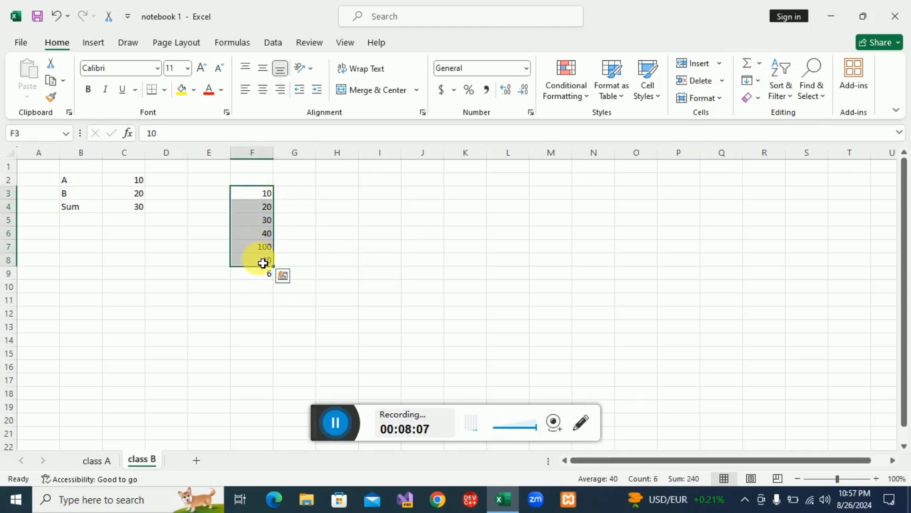
pyautogui.click(182, 89)
pyautogui.click(314, 223)
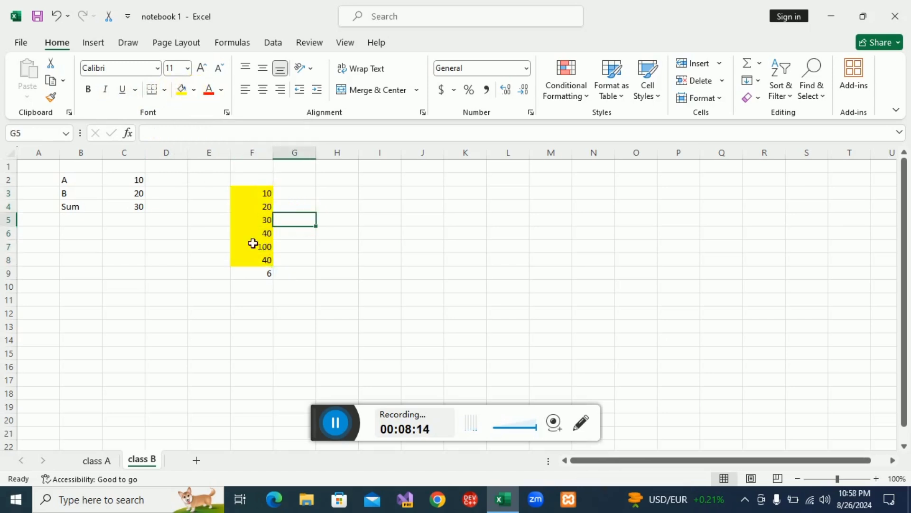
pyautogui.moveTo(257, 194); pyautogui.dragTo(258, 262)
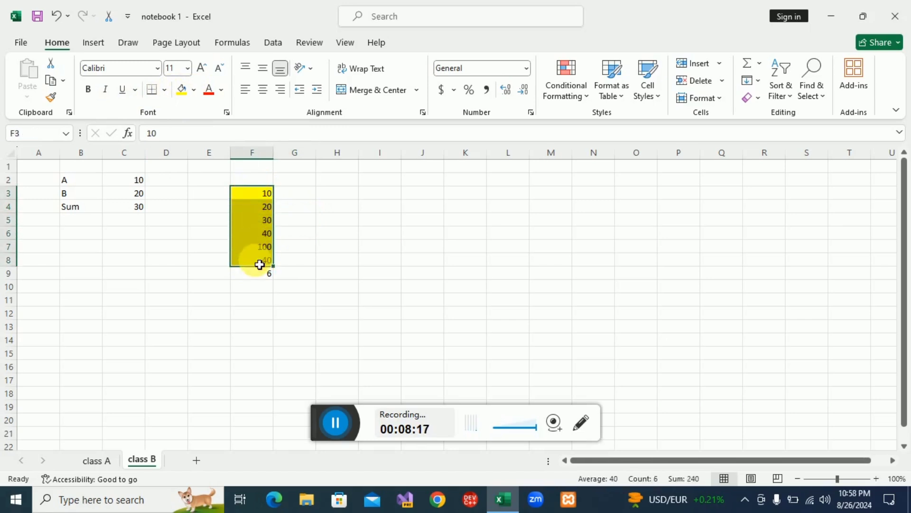
# Step: Apply a bottom border to the selected cells F3 to F8
pyautogui.click(167, 92)
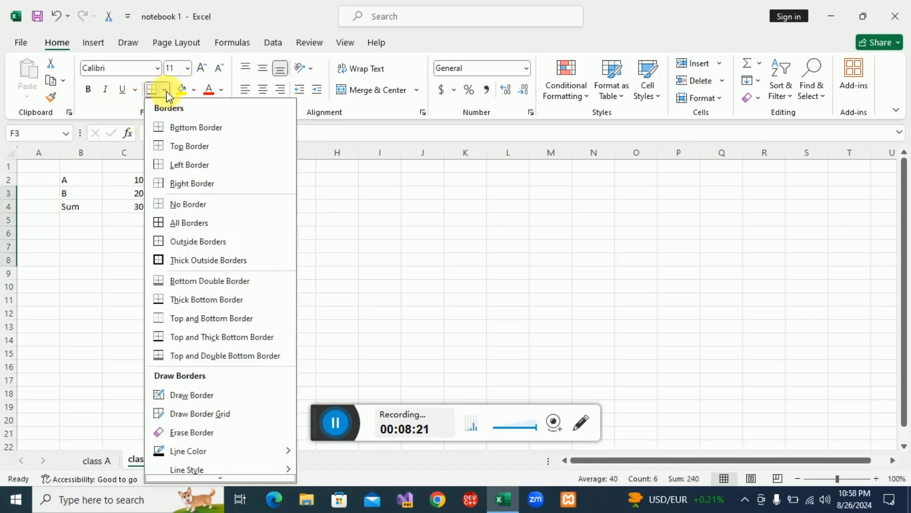
pyautogui.click(182, 129)
pyautogui.click(342, 236)
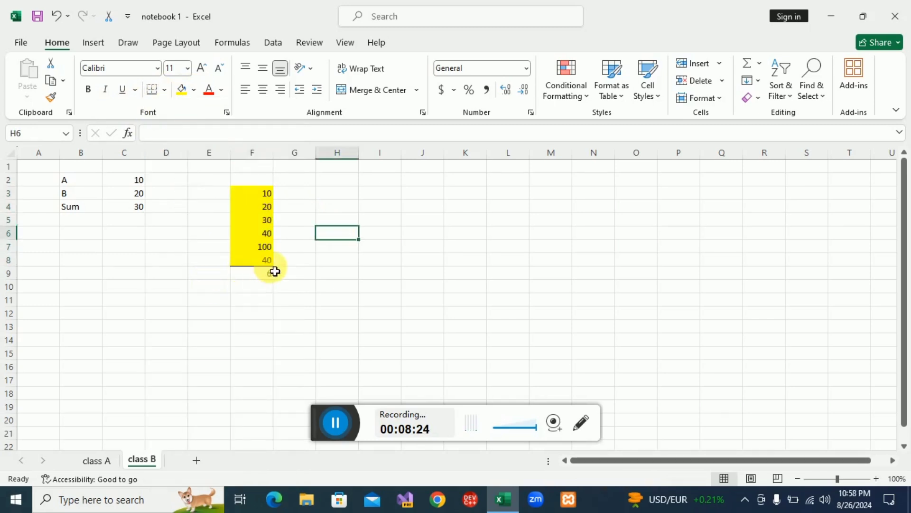
# Step: Apply all borders to cells F3 to F8
pyautogui.moveTo(247, 195); pyautogui.dragTo(246, 258)
pyautogui.click(164, 89)
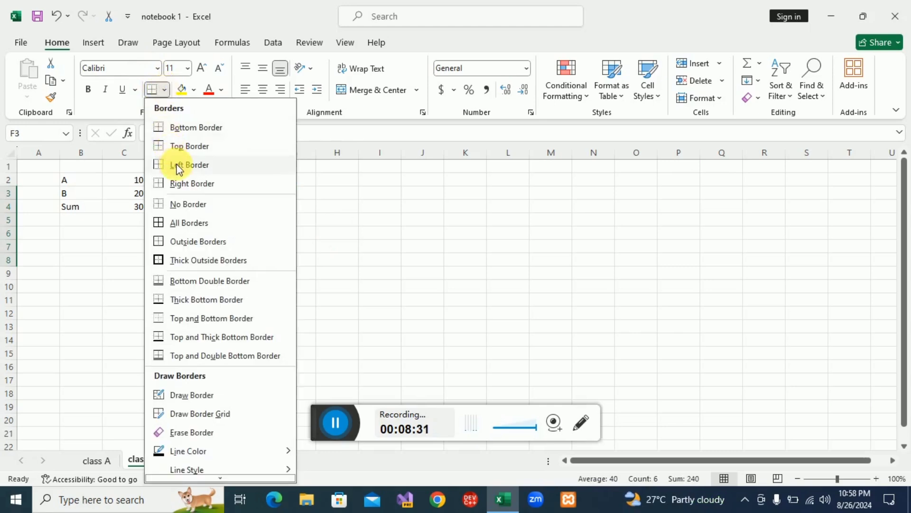
pyautogui.click(192, 224)
pyautogui.click(310, 224)
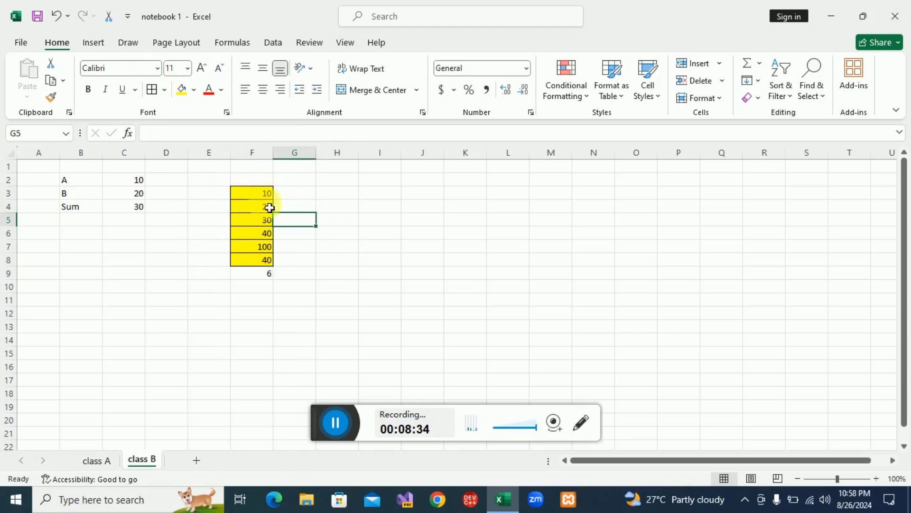
# Step: Label the results in column F by entering "Sum" in E7 and "Average" in E8
pyautogui.click(270, 279)
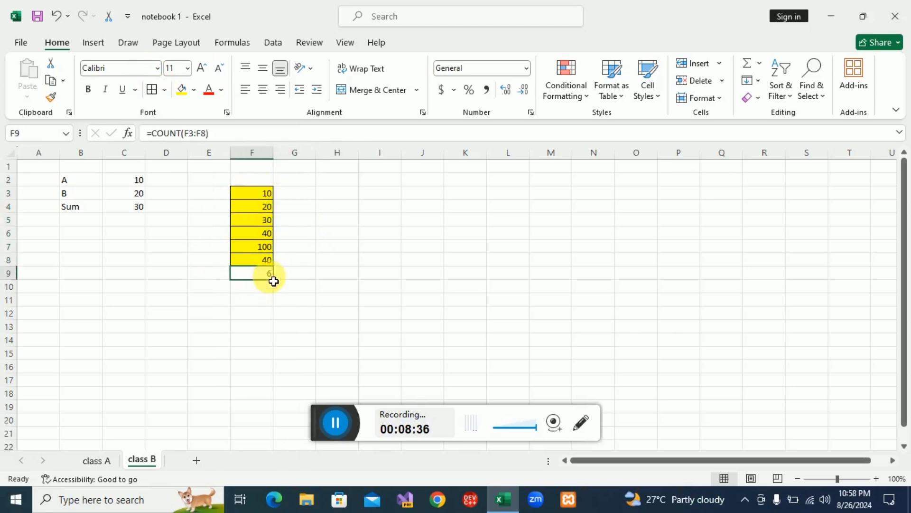
pyautogui.click(207, 253)
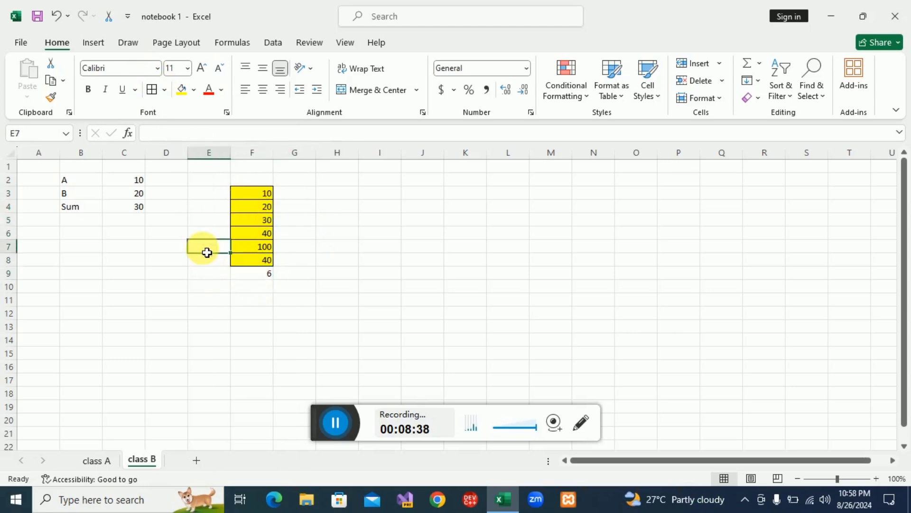
pyautogui.write('Sum')
pyautogui.press('Return')
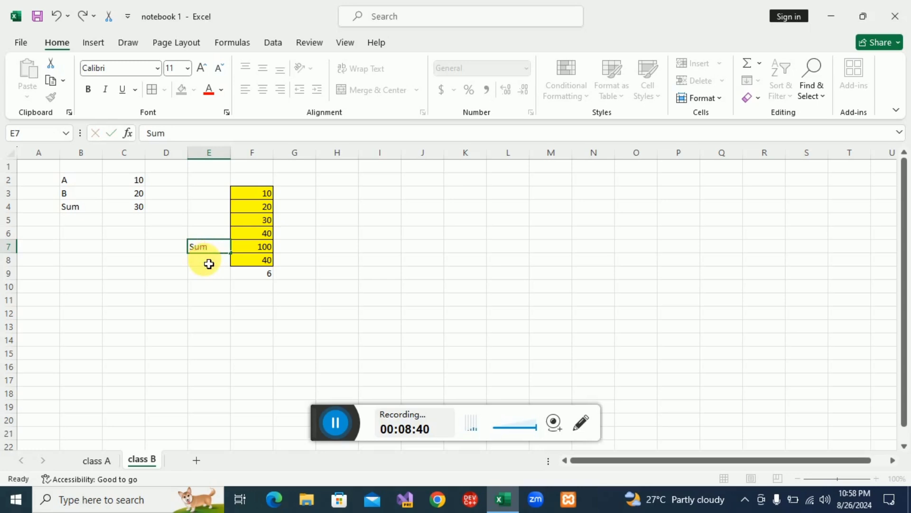
pyautogui.write('Average')
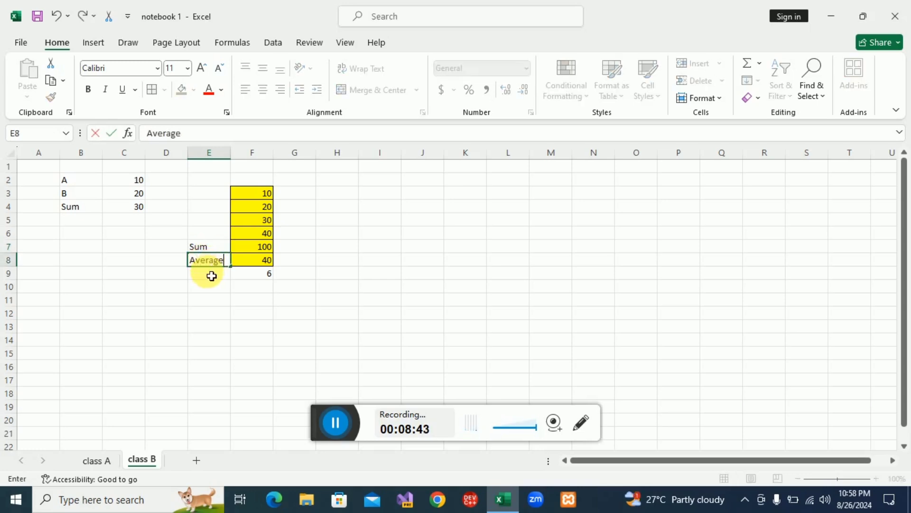
pyautogui.press('Return')
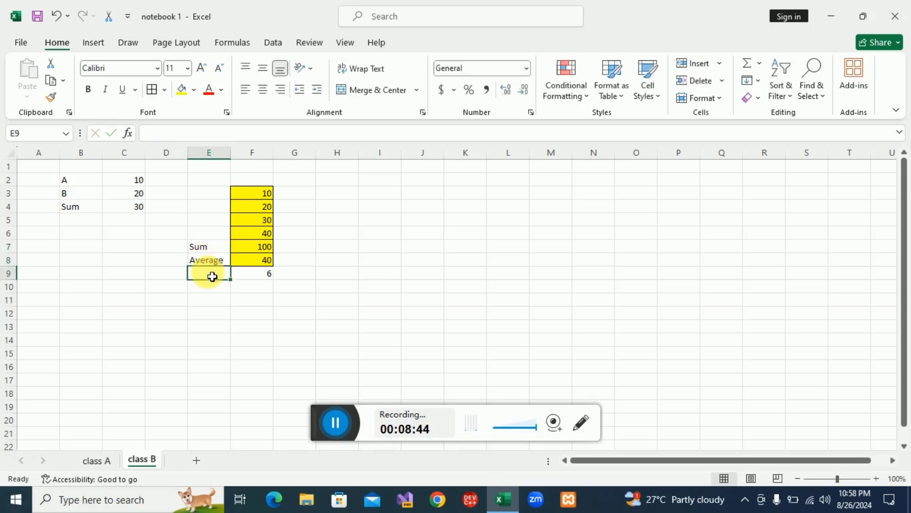
# Step: Enter the label "Count number" in cell E9 beside the count result
pyautogui.click(249, 278)
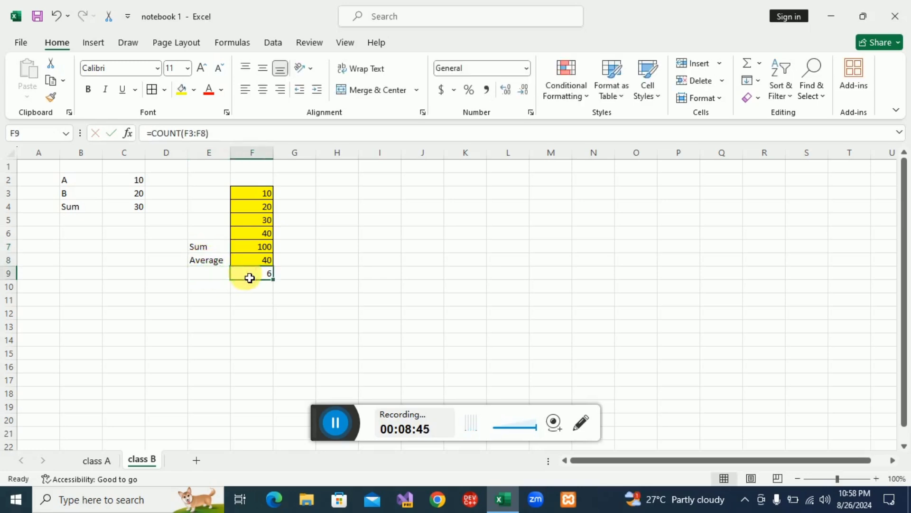
pyautogui.click(760, 63)
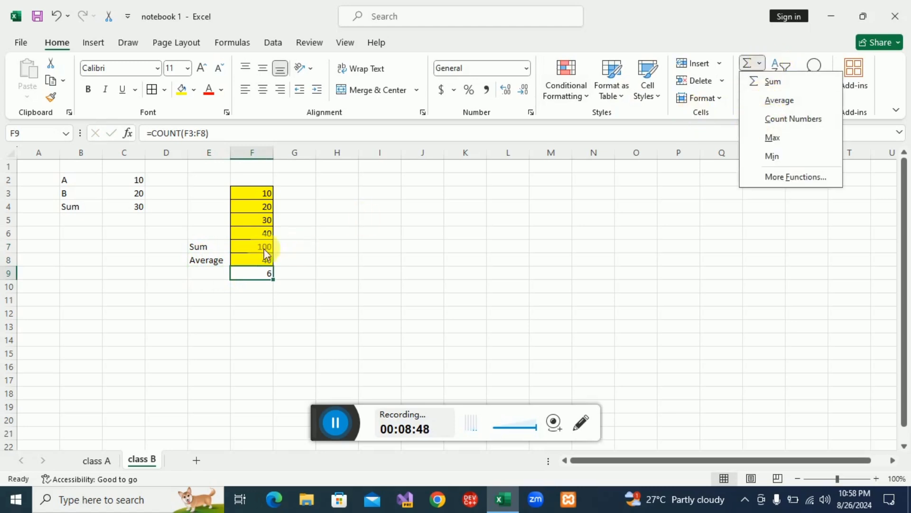
pyautogui.click(202, 276)
pyautogui.click(202, 276)
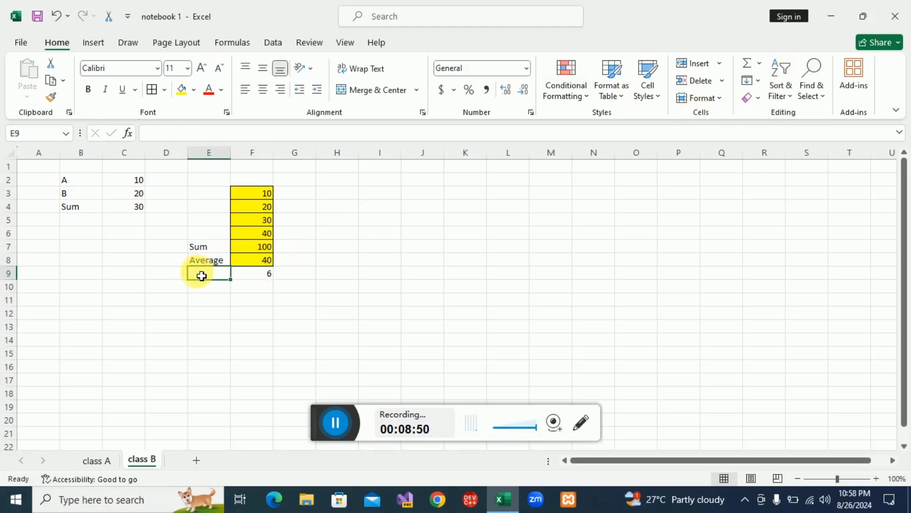
pyautogui.write('Coun')
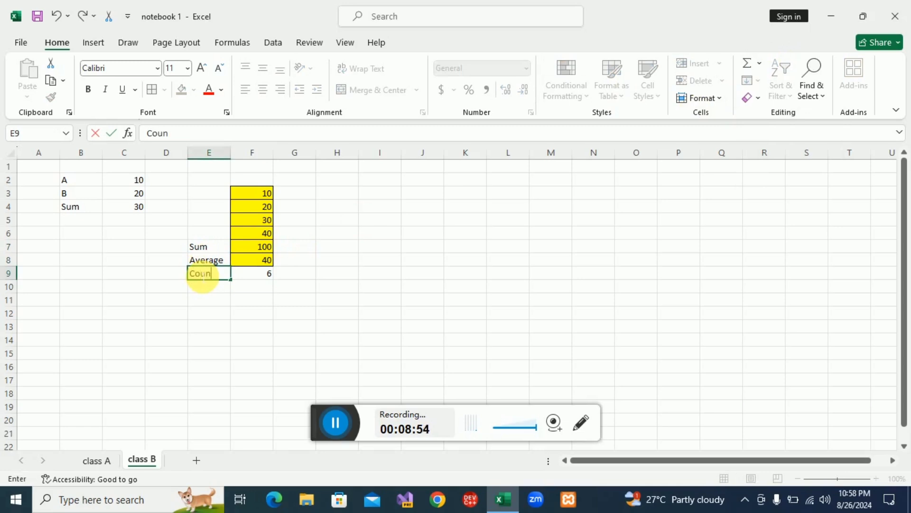
pyautogui.write('t number')
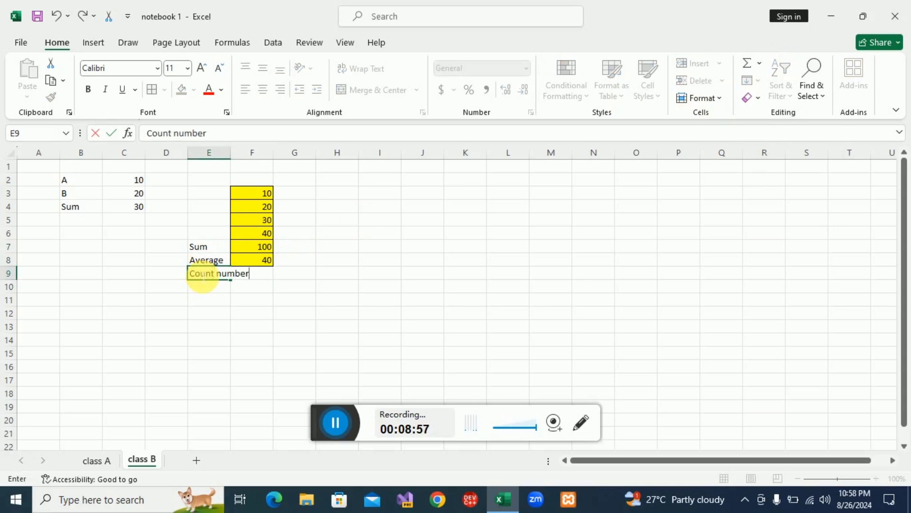
pyautogui.click(234, 314)
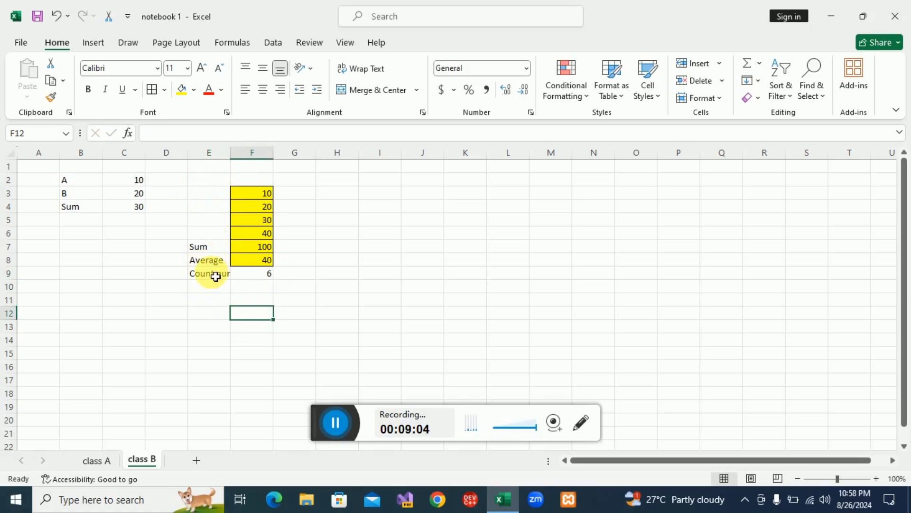
# Step: Widen column E so that the full "Count number" label fits in its cell
pyautogui.click(230, 154)
pyautogui.moveTo(236, 159); pyautogui.dragTo(259, 156)
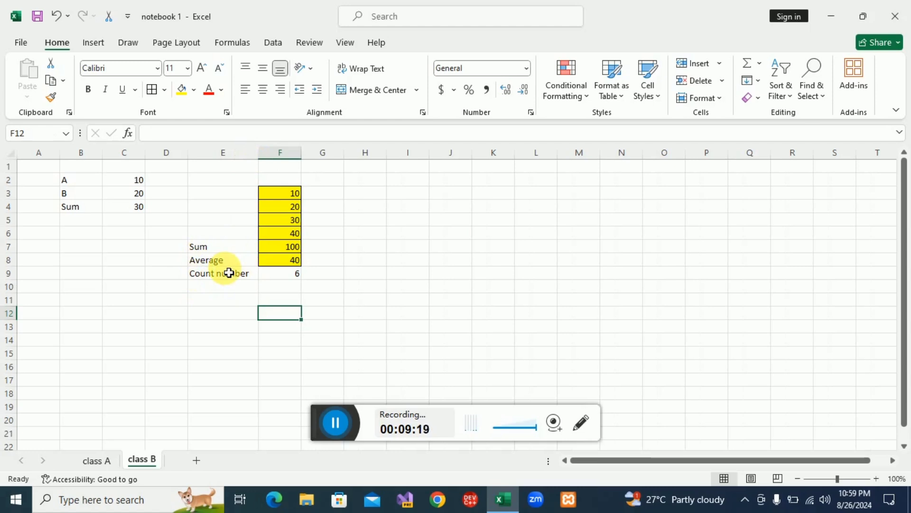
pyautogui.click(275, 278)
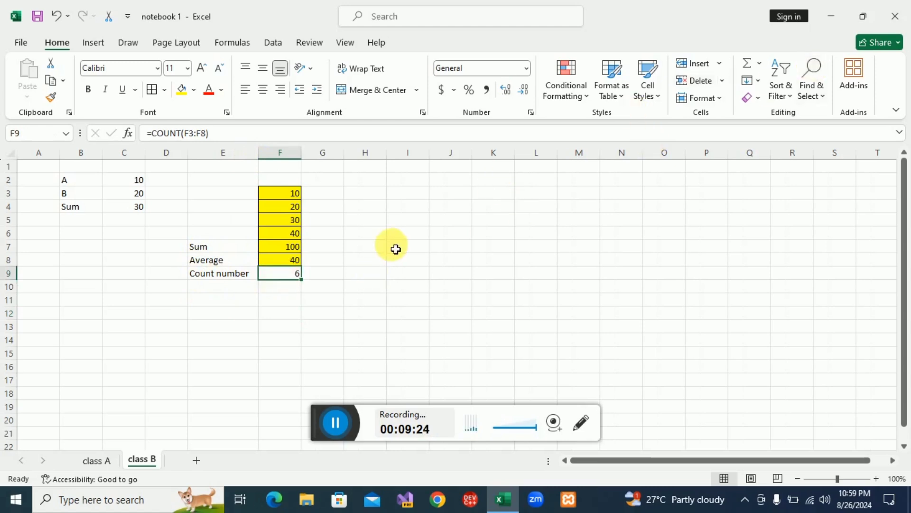
pyautogui.click(215, 287)
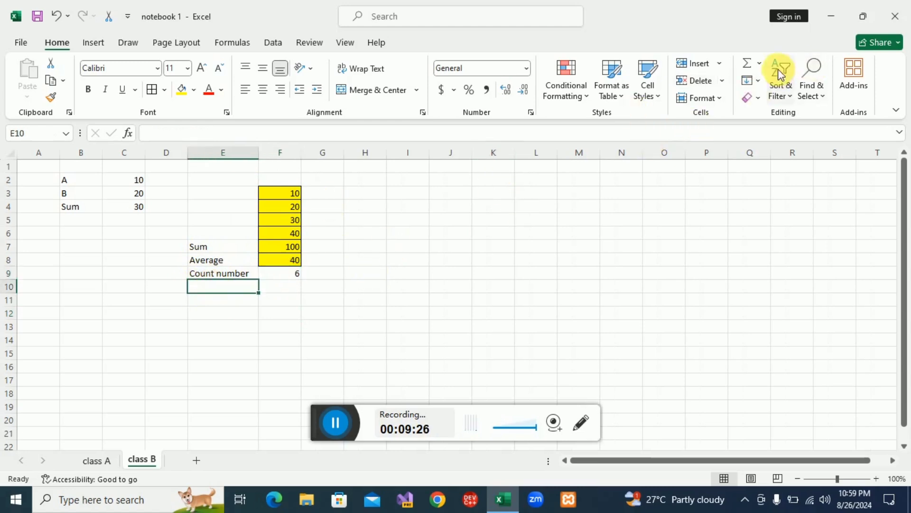
pyautogui.click(760, 63)
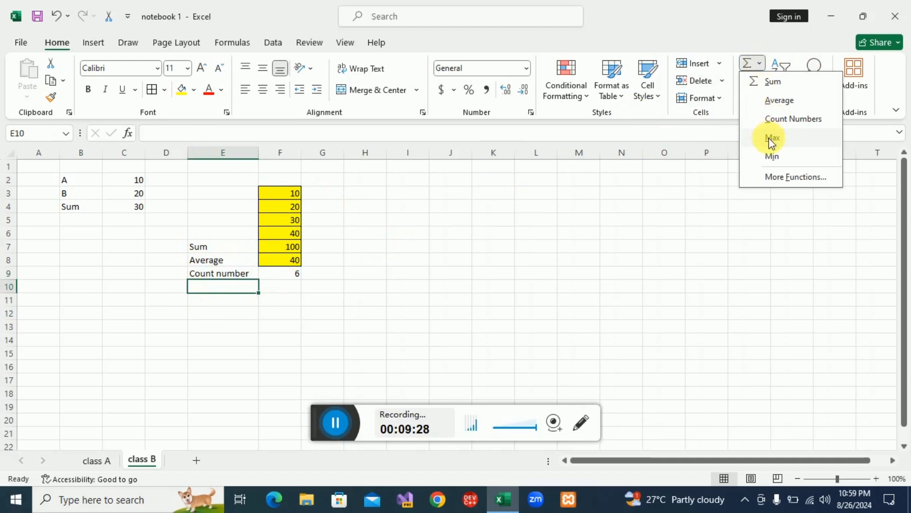
pyautogui.click(358, 277)
# Step: Find the maximum of cells F3 to F9 with the AutoSum Max function, placing the result in F10
pyautogui.click(287, 194)
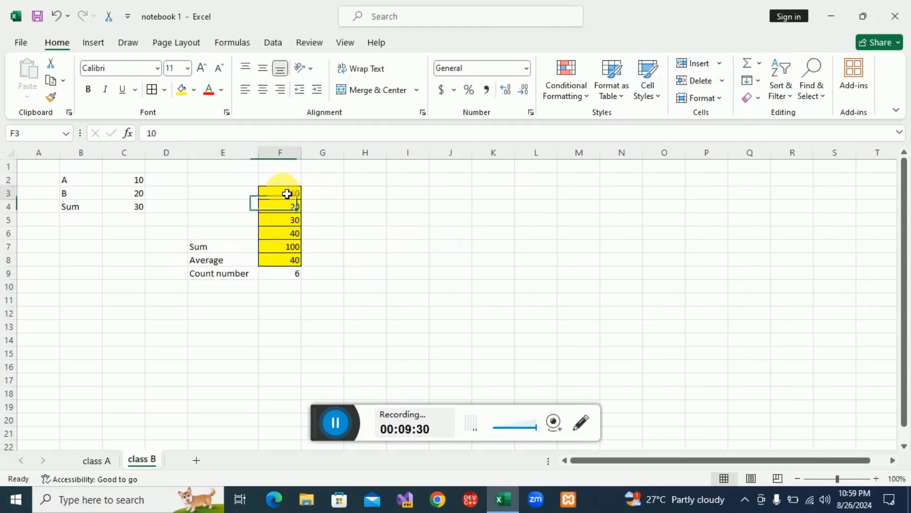
pyautogui.moveTo(286, 194); pyautogui.dragTo(287, 278)
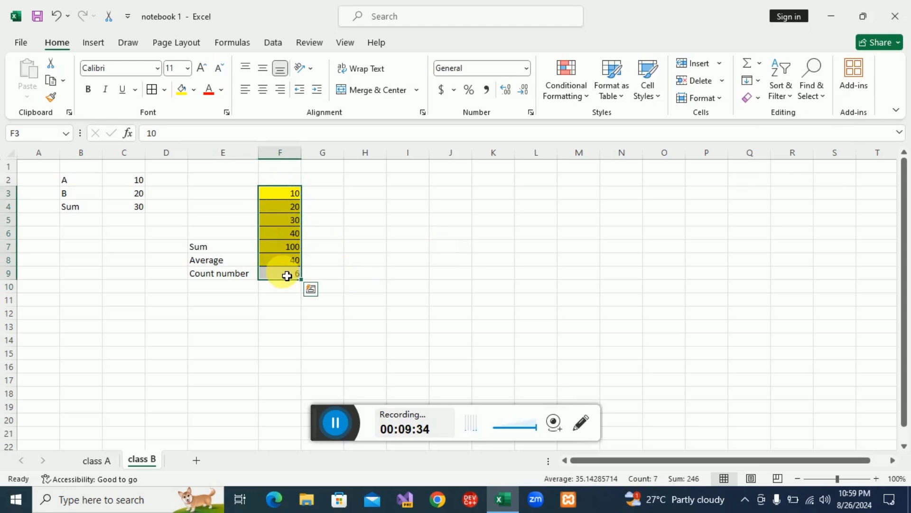
pyautogui.click(762, 62)
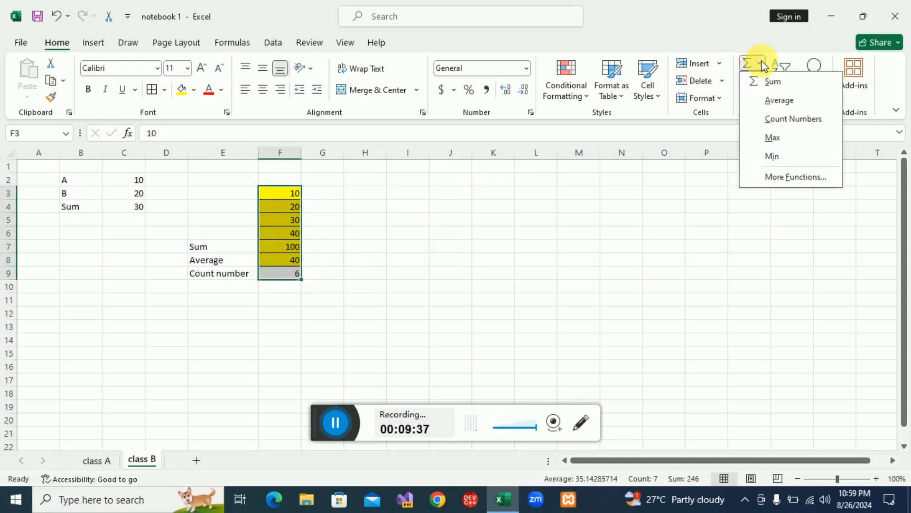
pyautogui.click(773, 138)
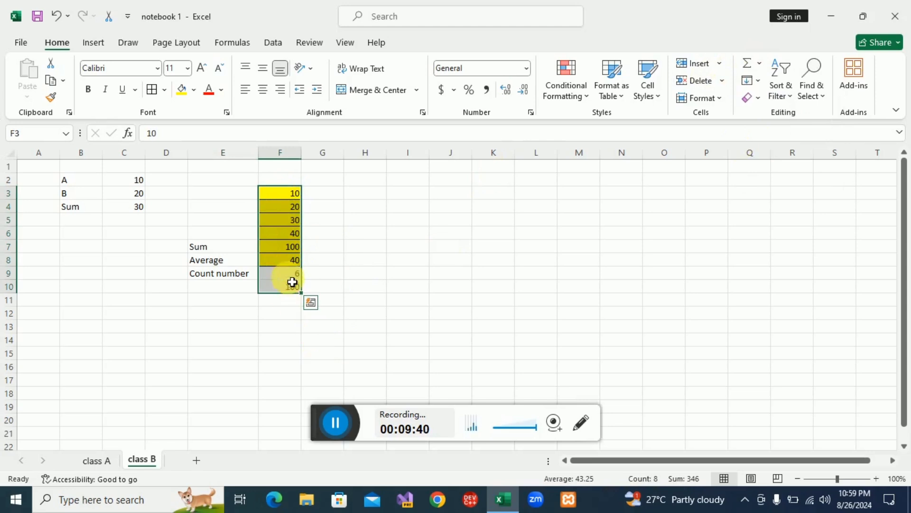
# Step: Enter the label "max" in cell E10 beside the maximum result
pyautogui.click(222, 294)
pyautogui.write('ma')
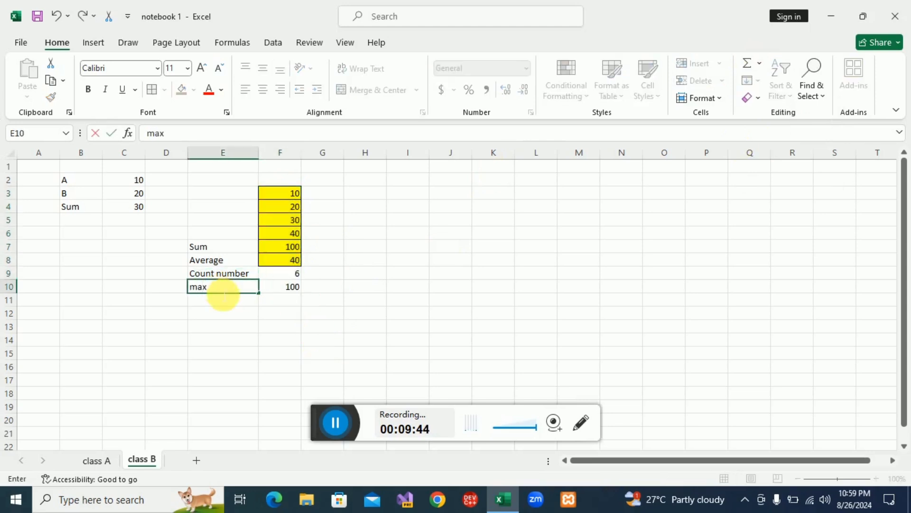
pyautogui.write('x')
pyautogui.press('Return')
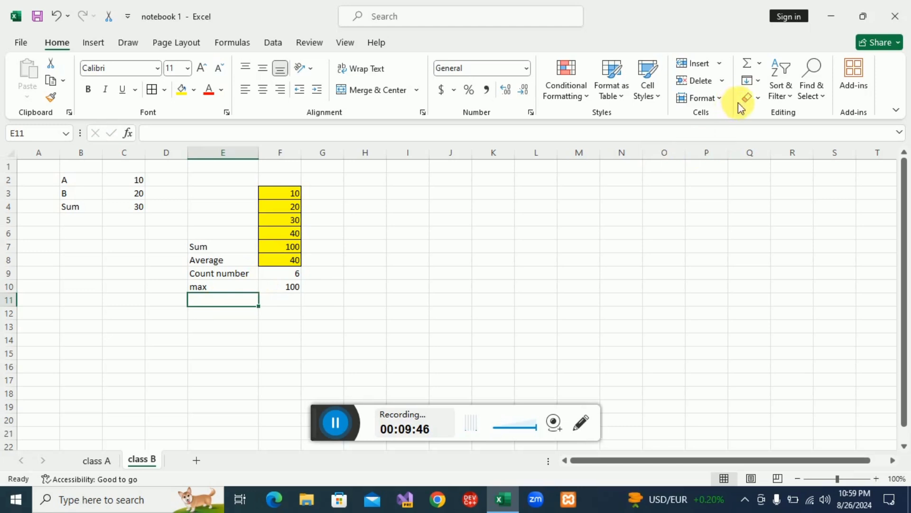
# Step: Find the minimum of cells F3 to F10 with the AutoSum Min function, placing the result in F11
pyautogui.moveTo(282, 200); pyautogui.dragTo(291, 287)
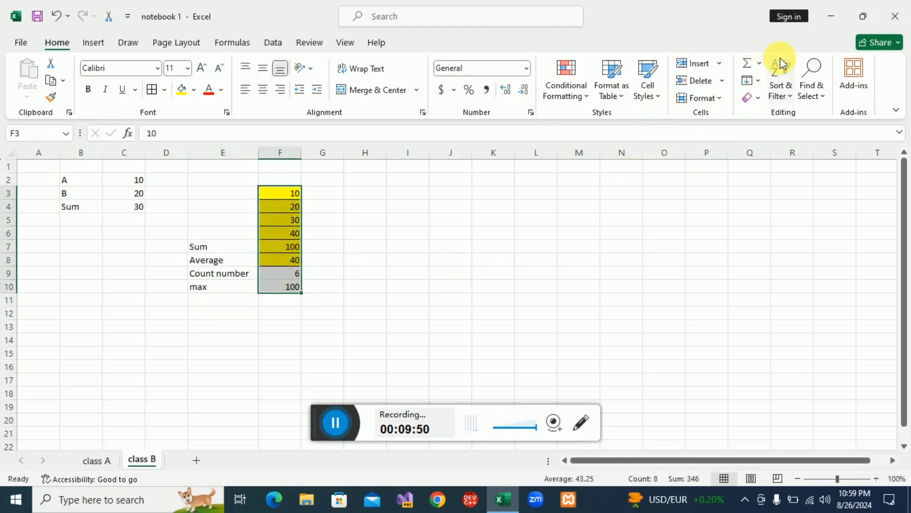
pyautogui.click(759, 63)
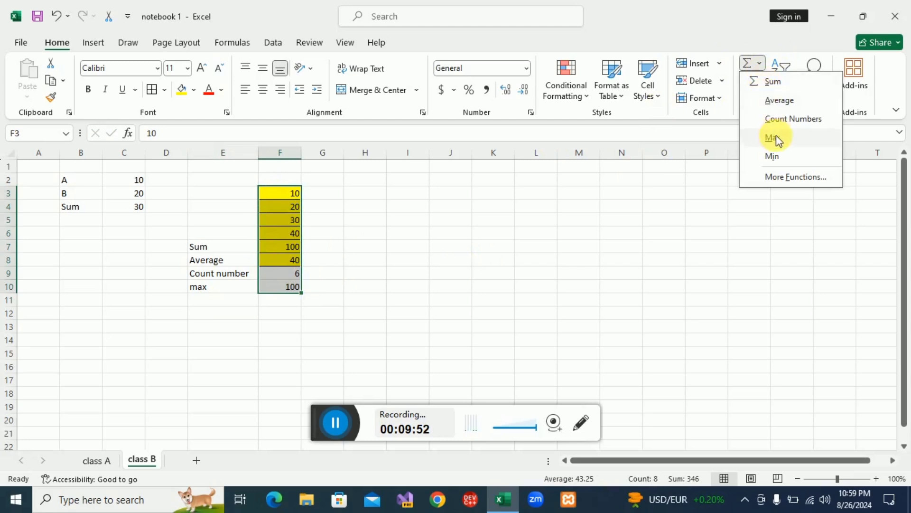
pyautogui.click(776, 155)
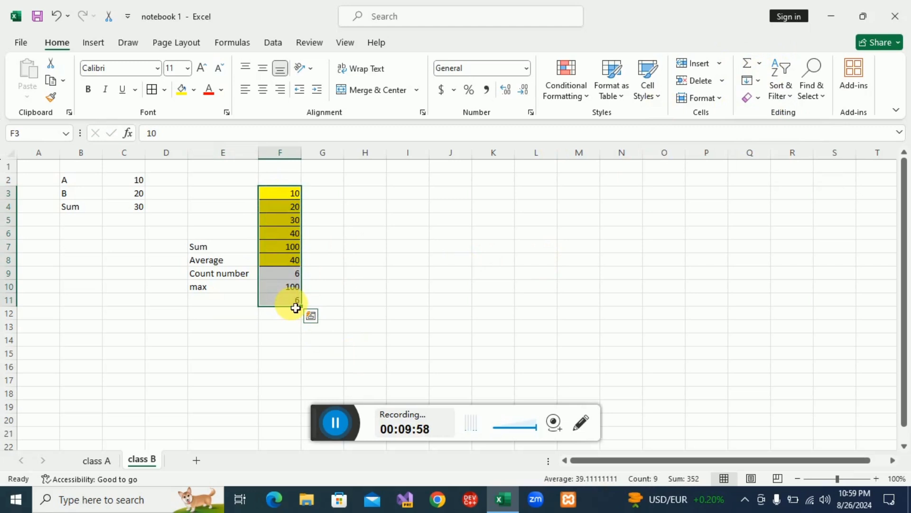
pyautogui.click(371, 260)
pyautogui.click(765, 67)
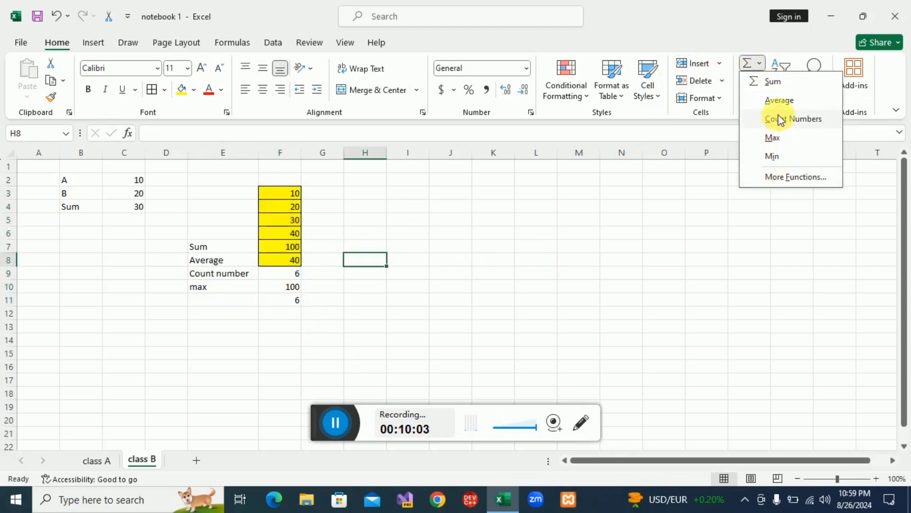
pyautogui.click(547, 256)
pyautogui.click(758, 64)
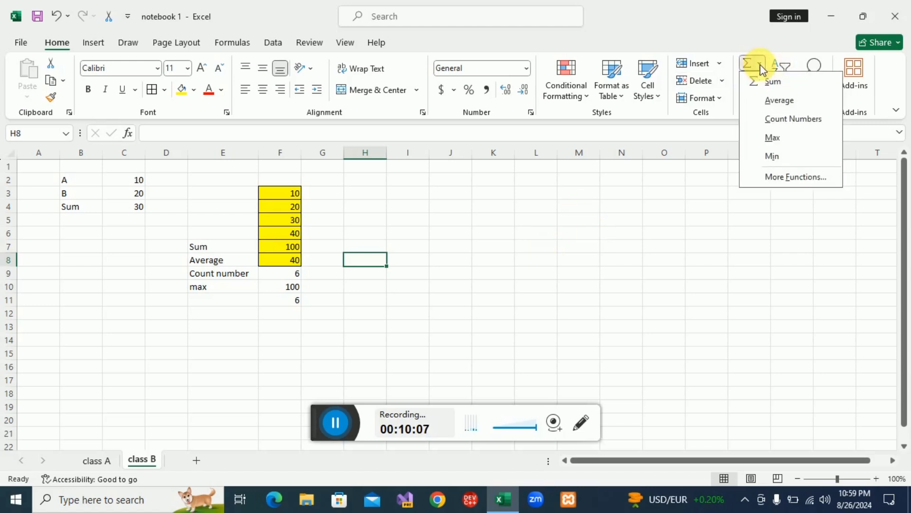
pyautogui.click(449, 317)
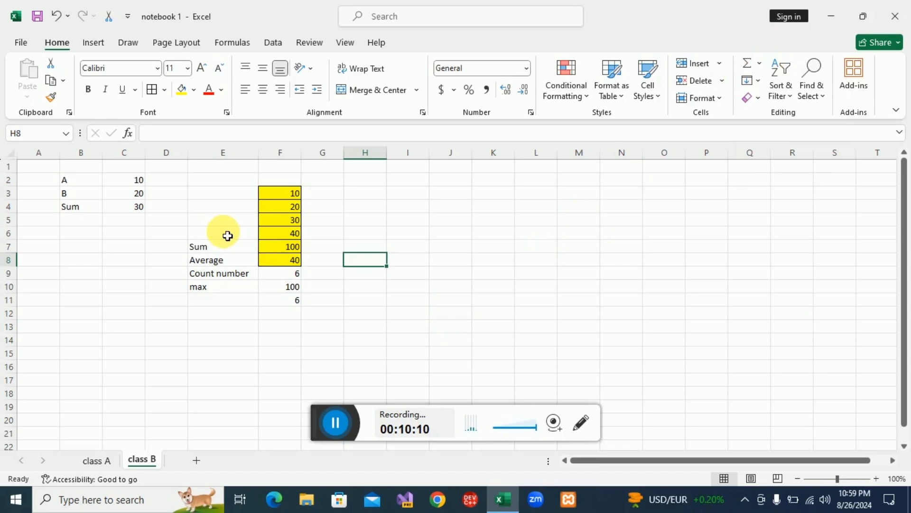
# Step: Start a new table by entering the heading "Name" in cell J5, and select K5
pyautogui.click(451, 225)
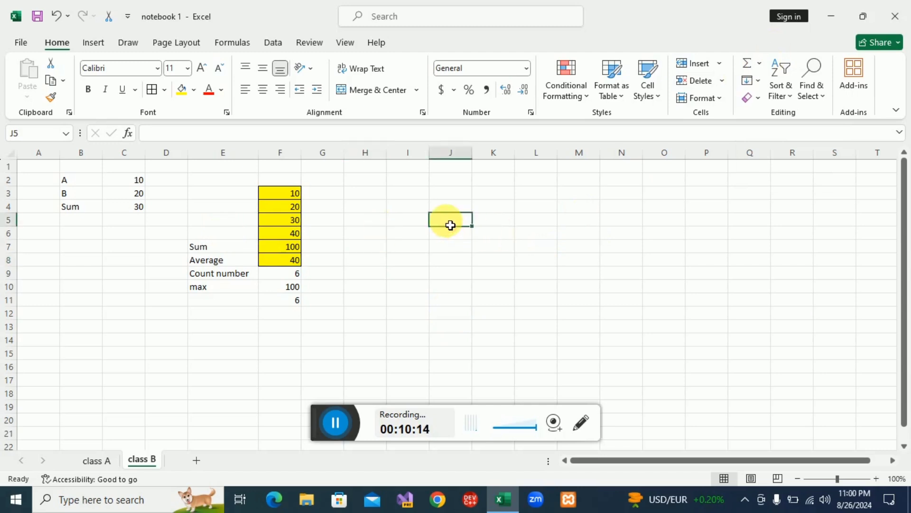
pyautogui.write('N')
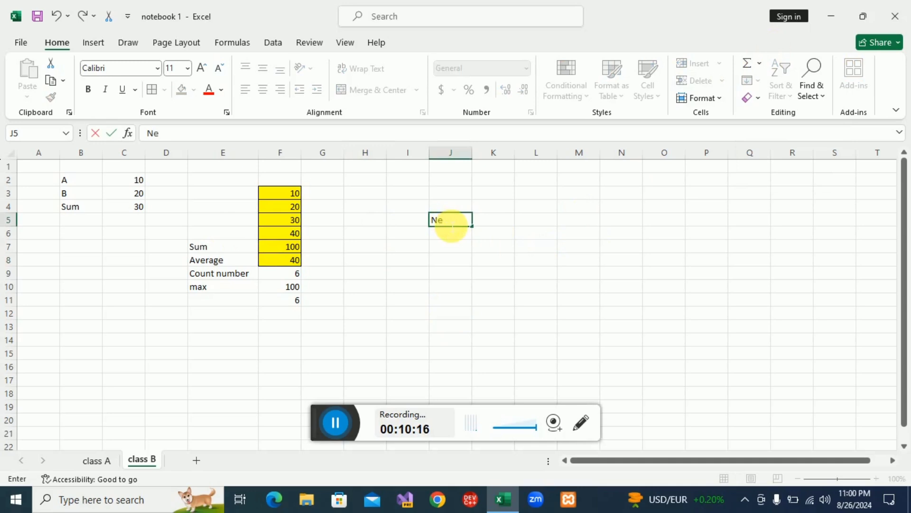
pyautogui.write('ame')
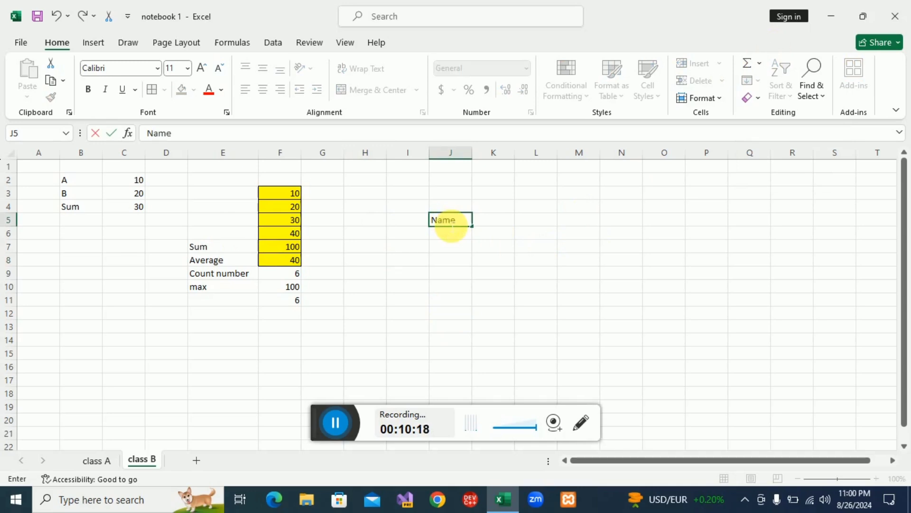
pyautogui.click(500, 222)
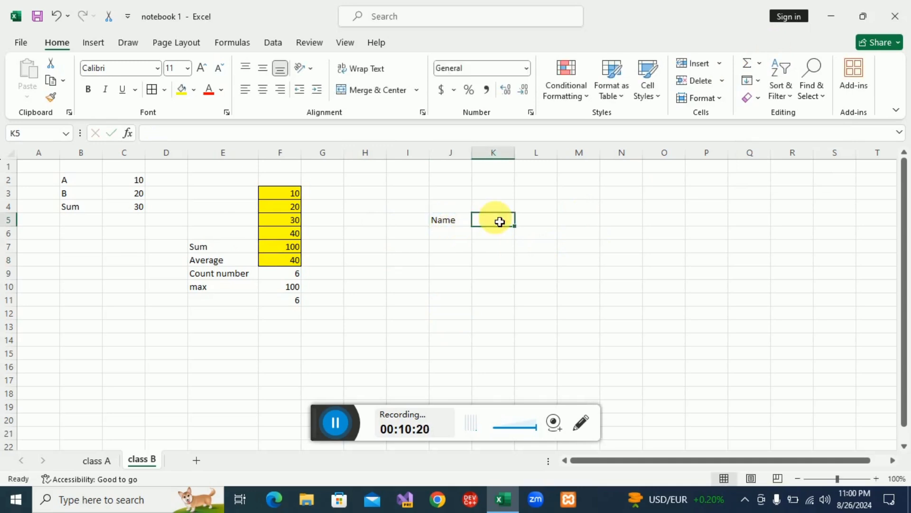
# Step: Add the headings "subjects", "grade" and "marks" in cells K5, L5 and M5 beside the Name heading
pyautogui.write('subjects')
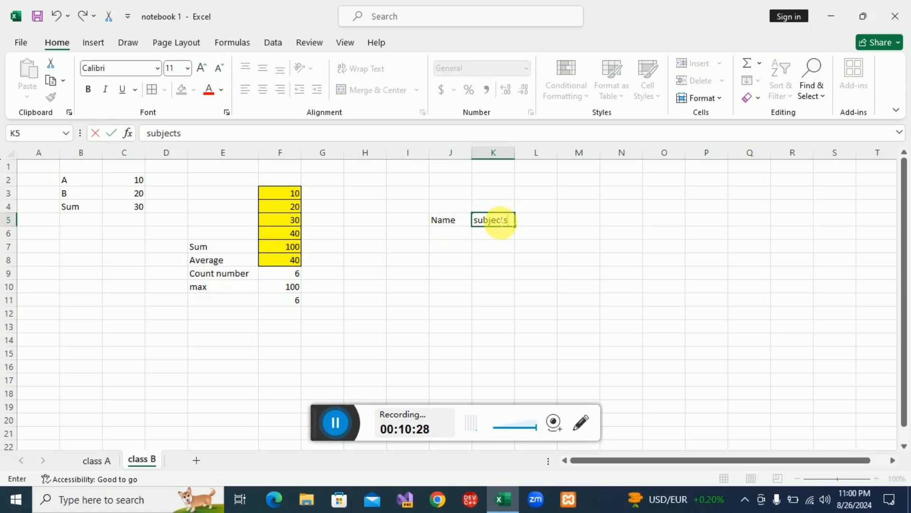
pyautogui.click(536, 225)
pyautogui.write('grade')
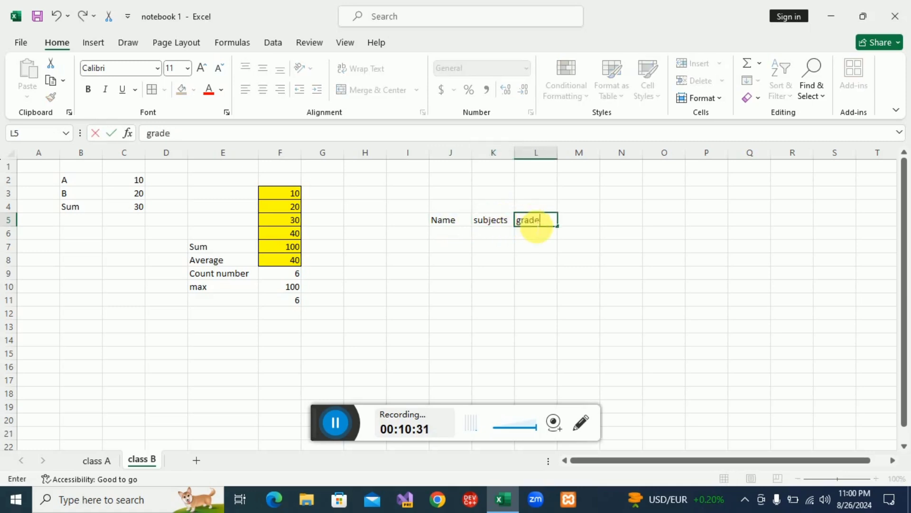
pyautogui.click(578, 225)
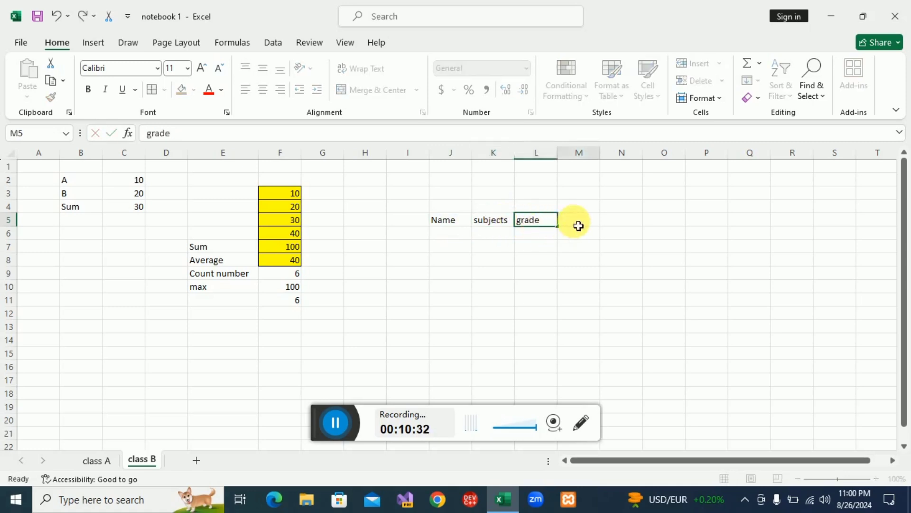
pyautogui.write('marks')
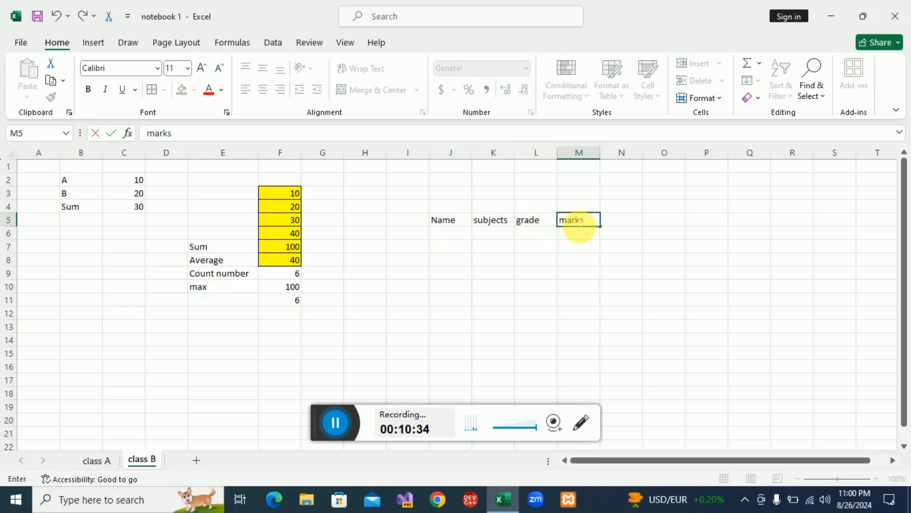
pyautogui.click(617, 226)
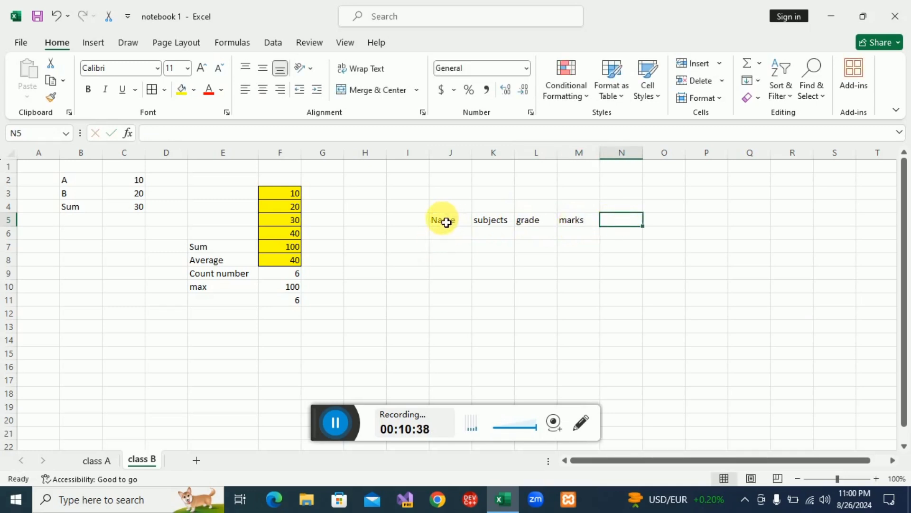
# Step: Make the header cells J5 to M5 bold and apply outside borders around them
pyautogui.moveTo(436, 223); pyautogui.dragTo(591, 222)
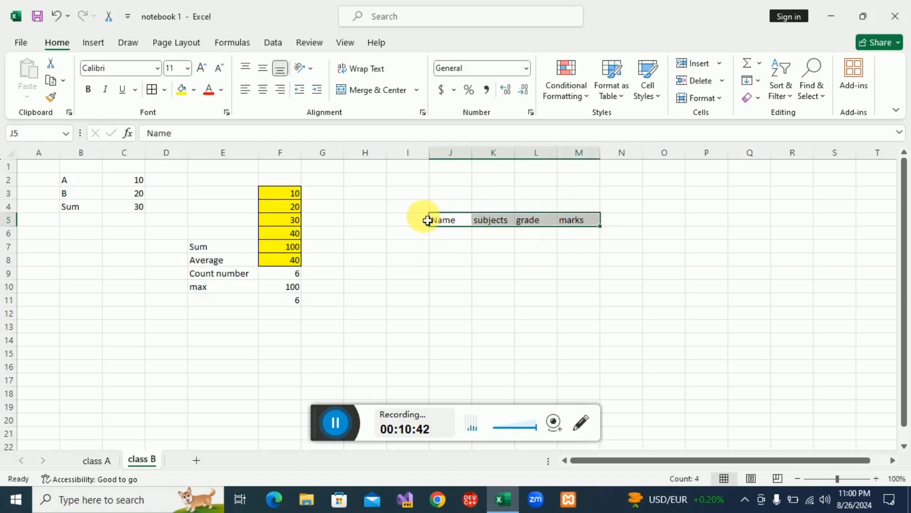
pyautogui.click(89, 90)
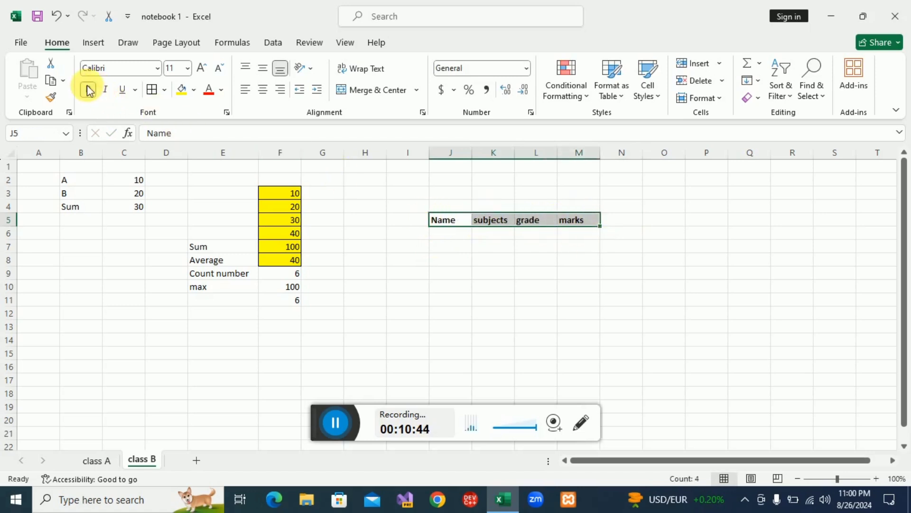
pyautogui.click(164, 90)
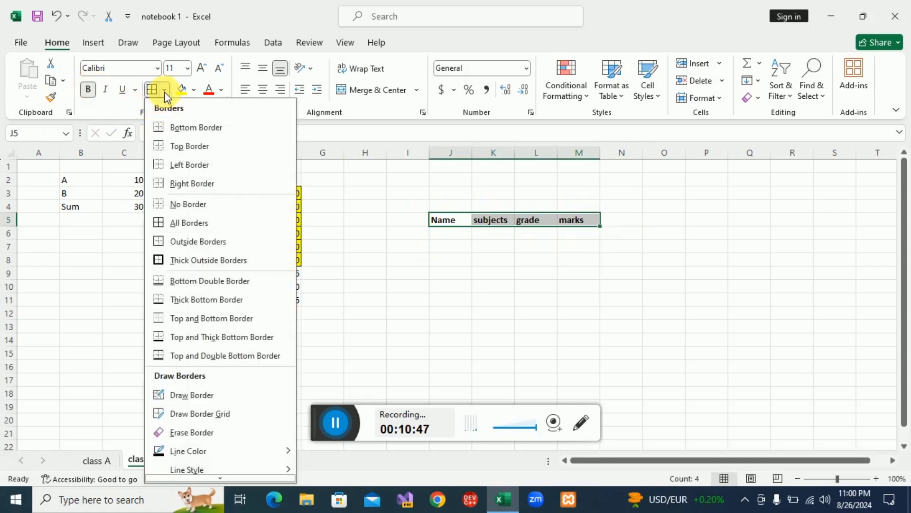
pyautogui.click(206, 242)
pyautogui.click(393, 234)
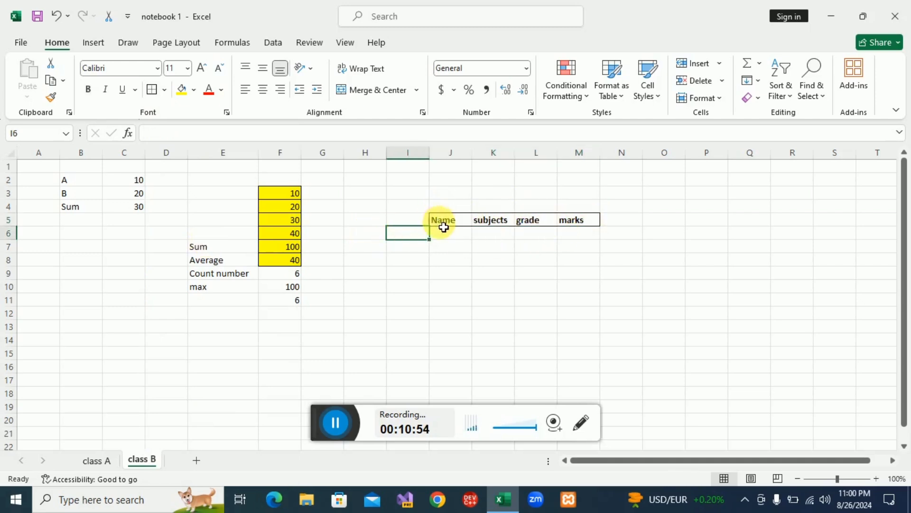
# Step: Set the header row J5 to M5 to font size 16 and widen columns J to M
pyautogui.moveTo(440, 222); pyautogui.dragTo(597, 226)
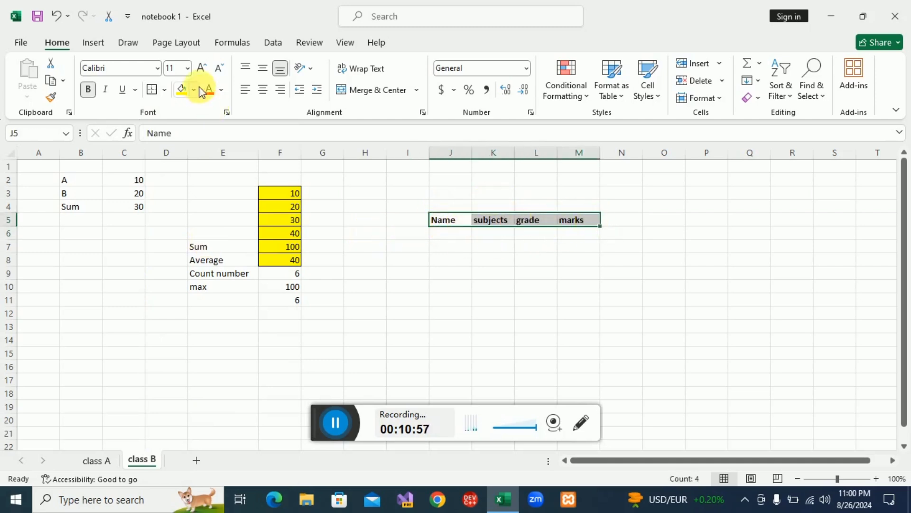
pyautogui.click(188, 68)
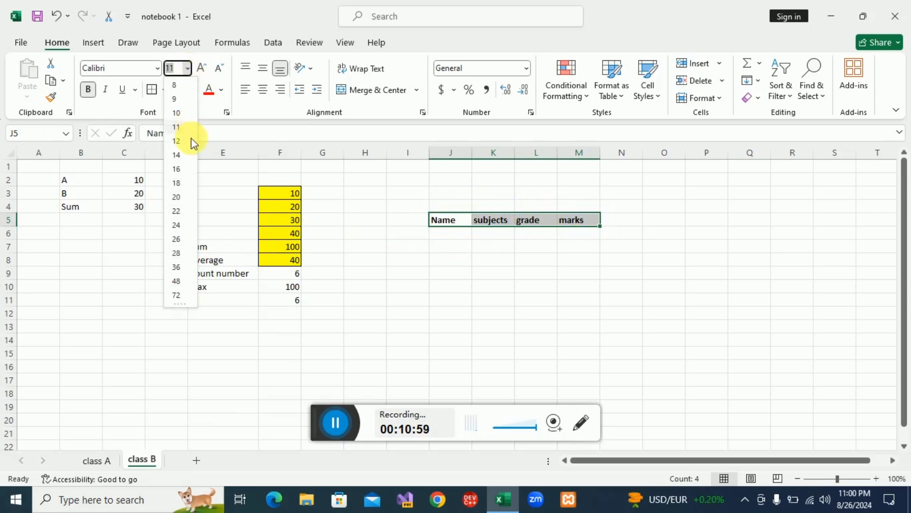
pyautogui.click(178, 168)
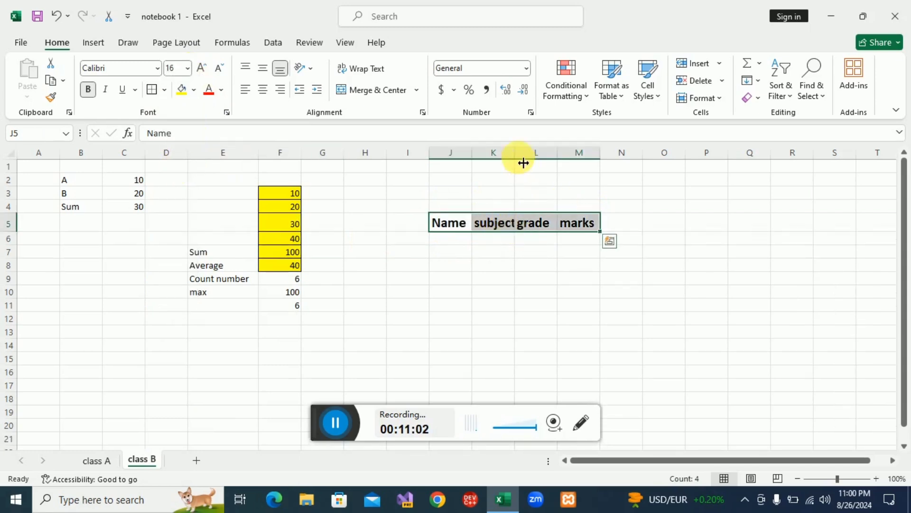
pyautogui.moveTo(519, 160); pyautogui.dragTo(630, 165)
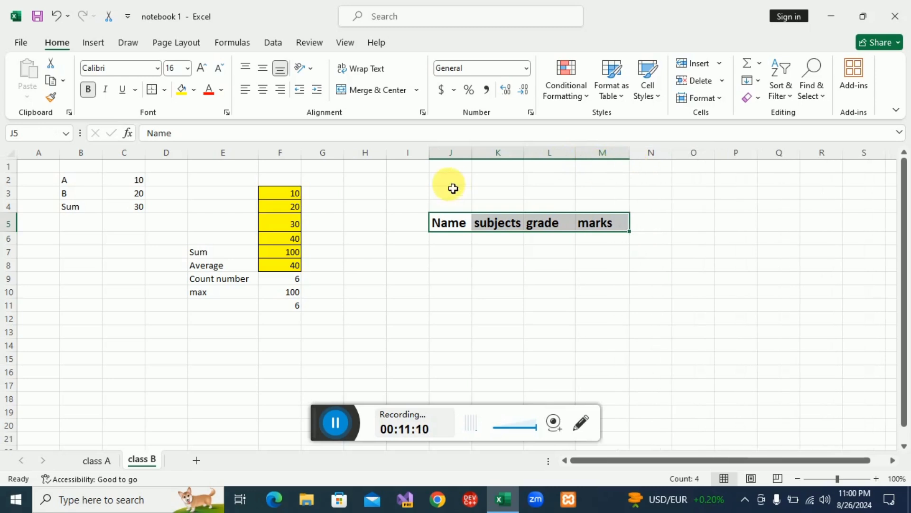
pyautogui.moveTo(473, 160); pyautogui.dragTo(483, 162)
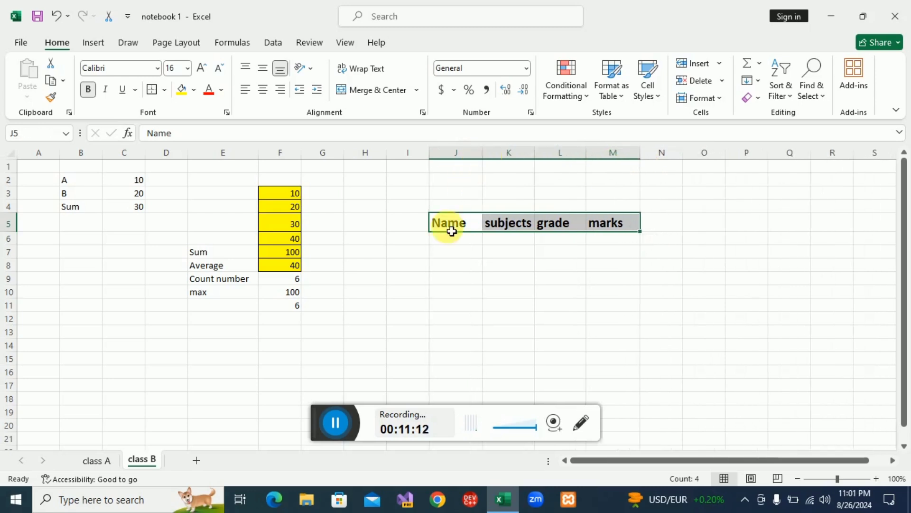
# Step: Fill row 6 of the table with the name abc, subject math, grade A and marks 90
pyautogui.click(459, 249)
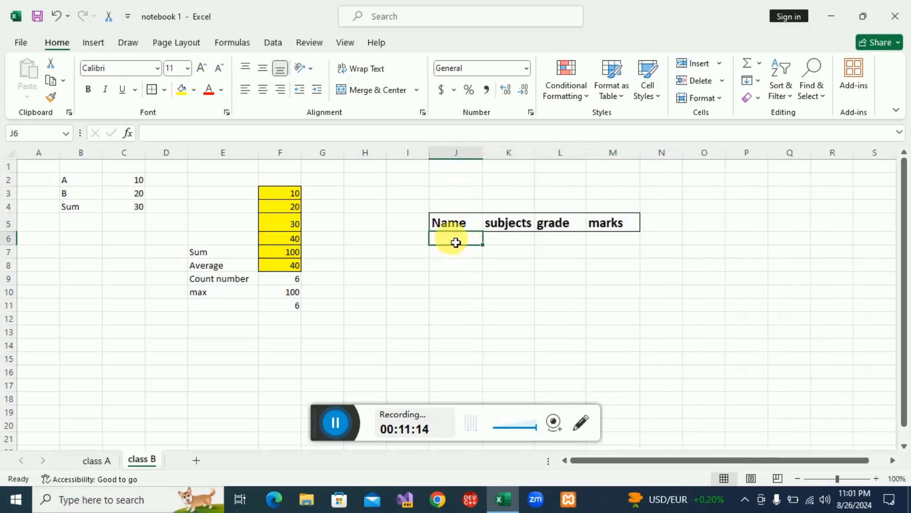
pyautogui.write('abc')
pyautogui.click(510, 240)
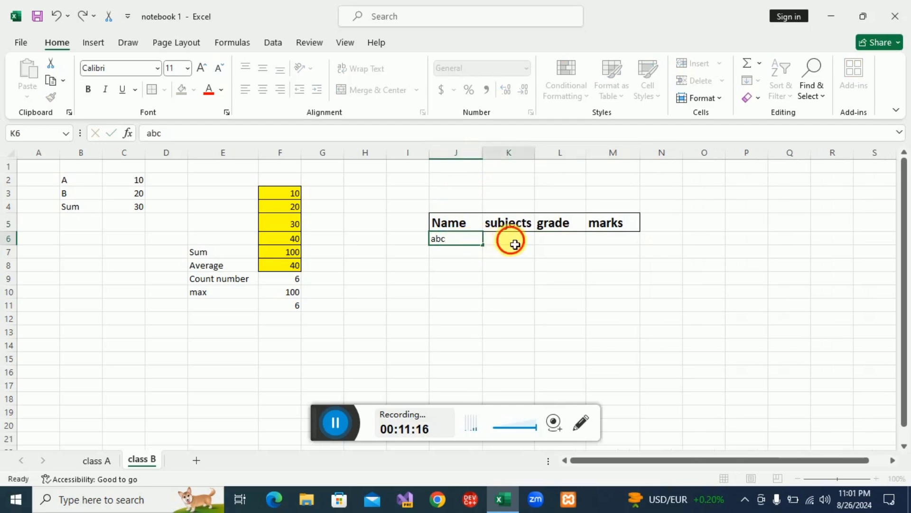
pyautogui.write('math')
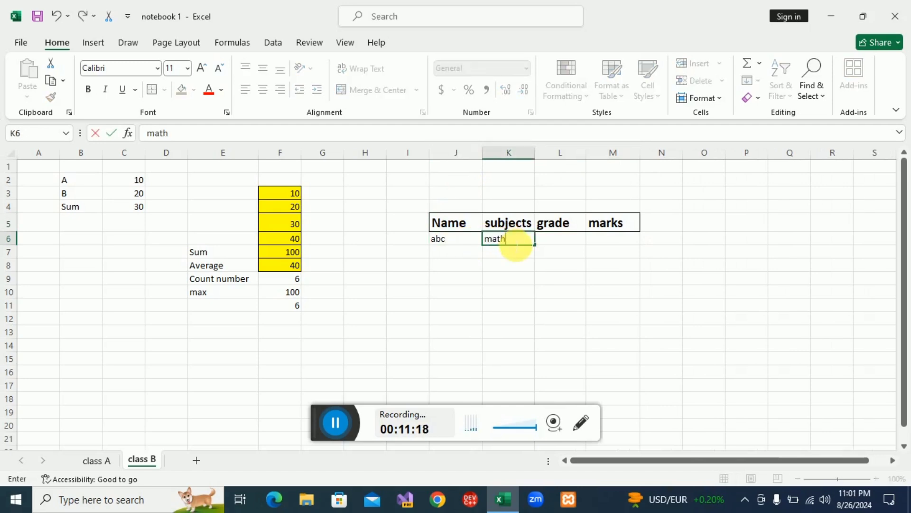
pyautogui.click(587, 242)
pyautogui.write('A')
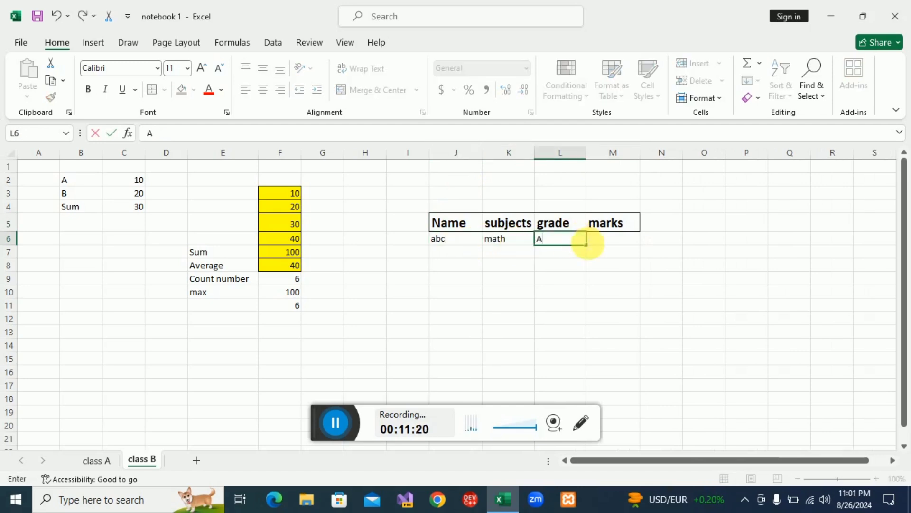
pyautogui.click(621, 248)
pyautogui.write('90')
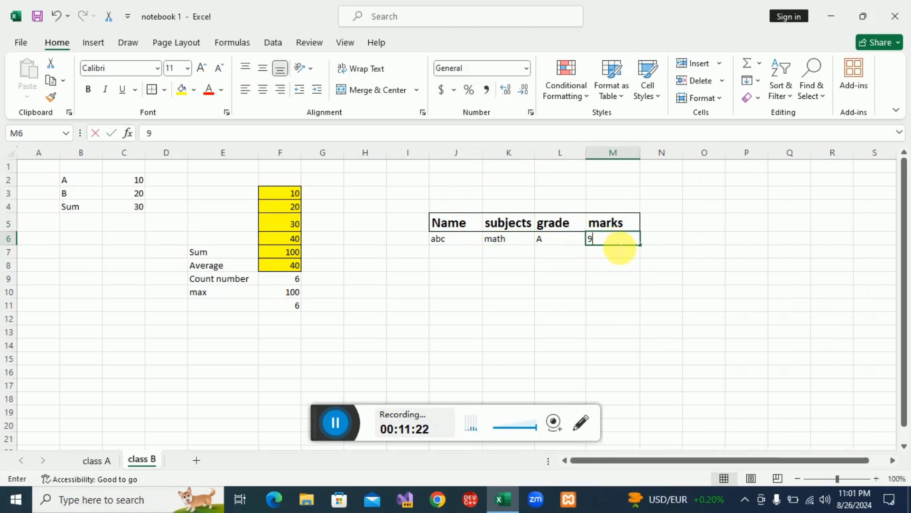
# Step: Fill row 7 of the table with the name xyz, subject math, grade B and marks 75
pyautogui.click(454, 253)
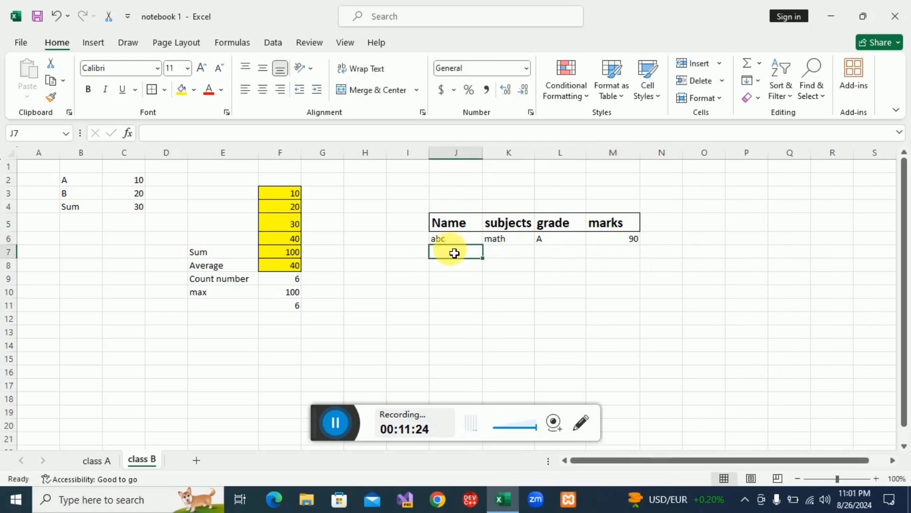
pyautogui.write('x')
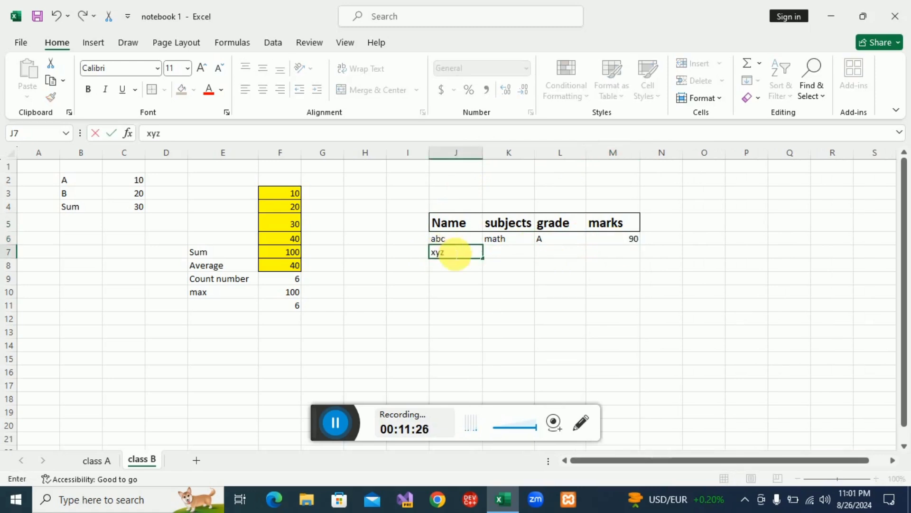
pyautogui.write('yz')
pyautogui.click(515, 255)
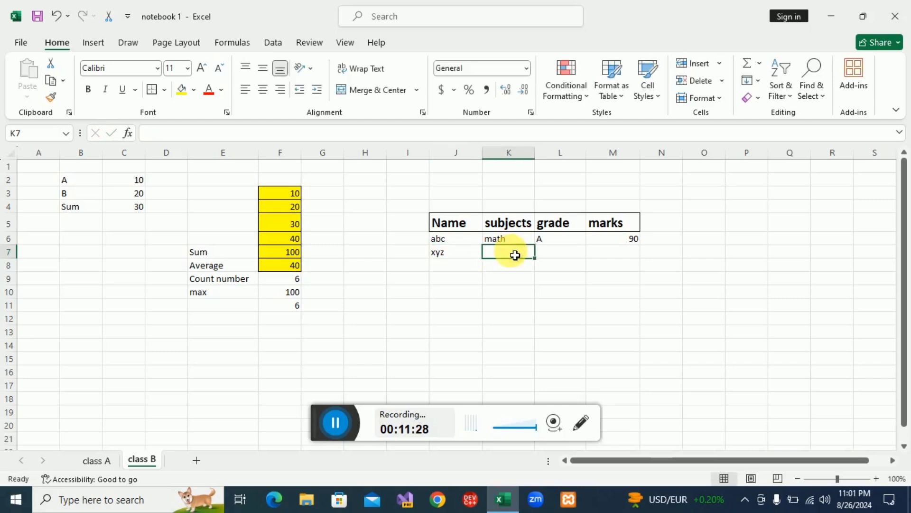
pyautogui.write('math')
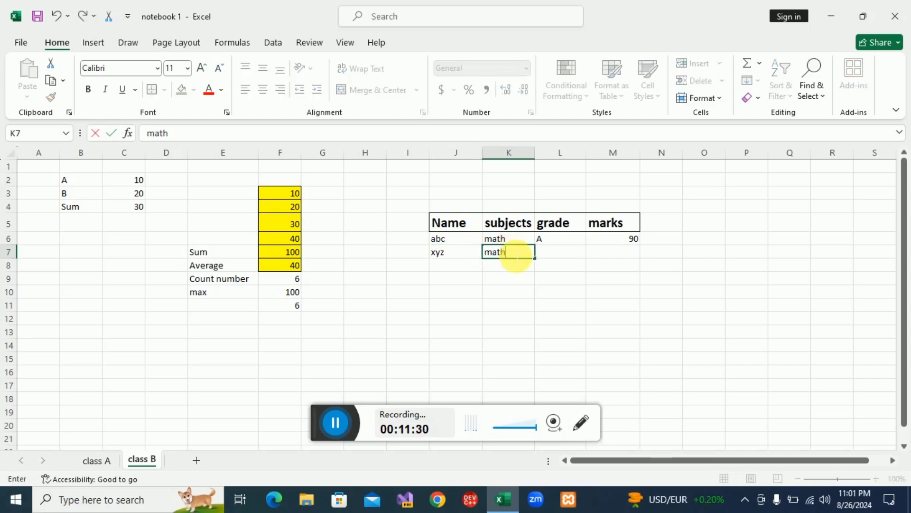
pyautogui.click(580, 255)
pyautogui.write('B')
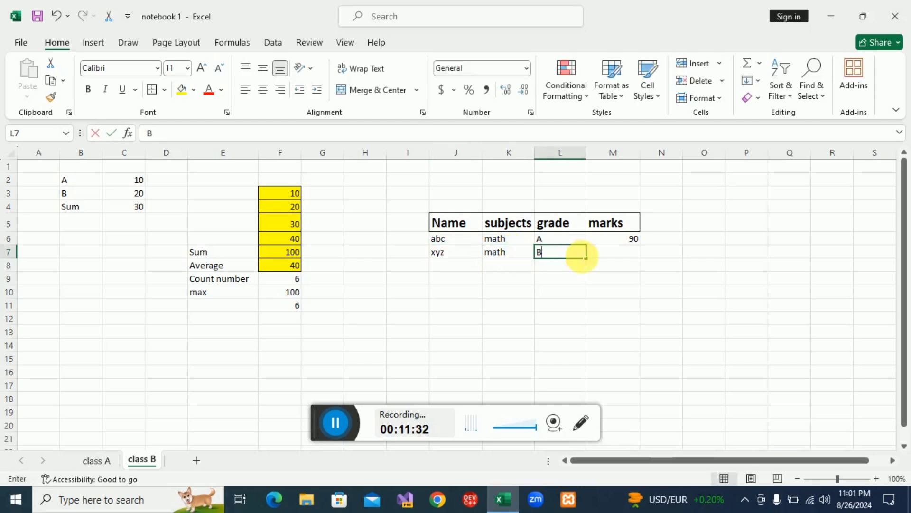
pyautogui.click(626, 257)
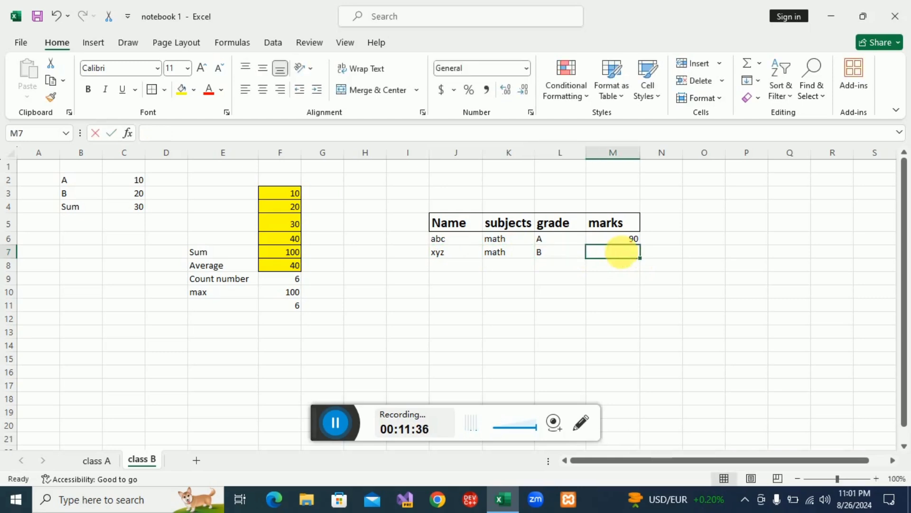
pyautogui.write('75')
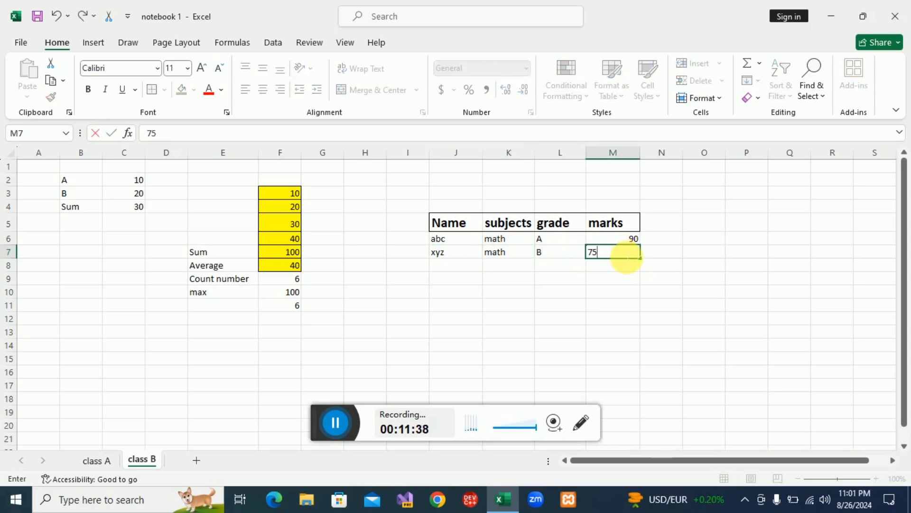
pyautogui.click(677, 262)
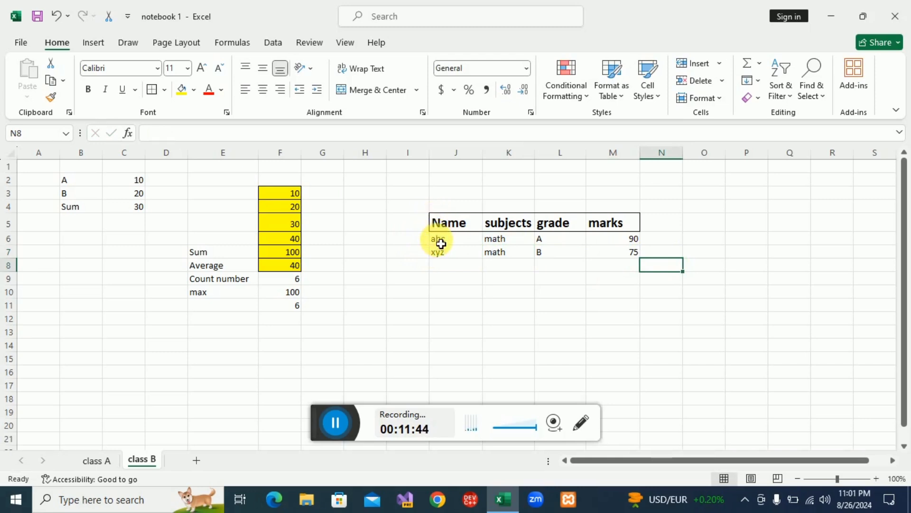
# Step: Apply all borders and a blue fill color to the data cells J6 to M7
pyautogui.moveTo(441, 243); pyautogui.dragTo(611, 252)
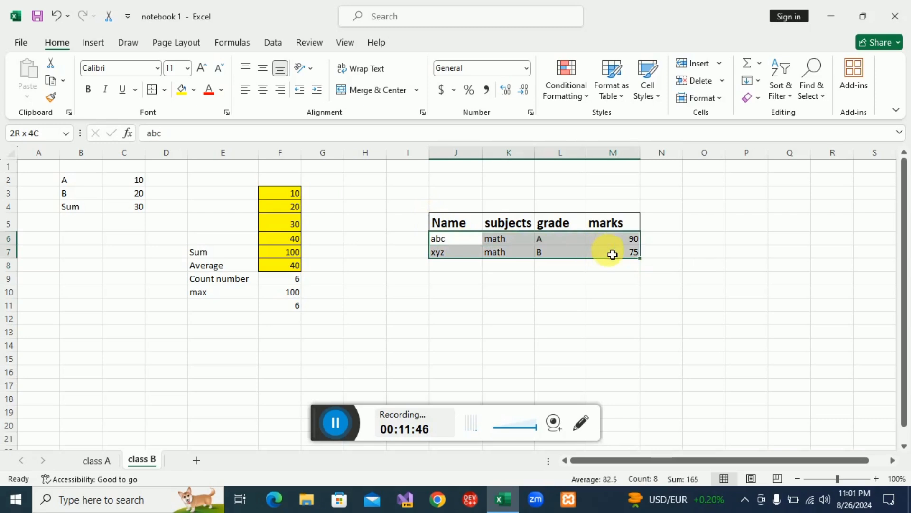
pyautogui.click(166, 91)
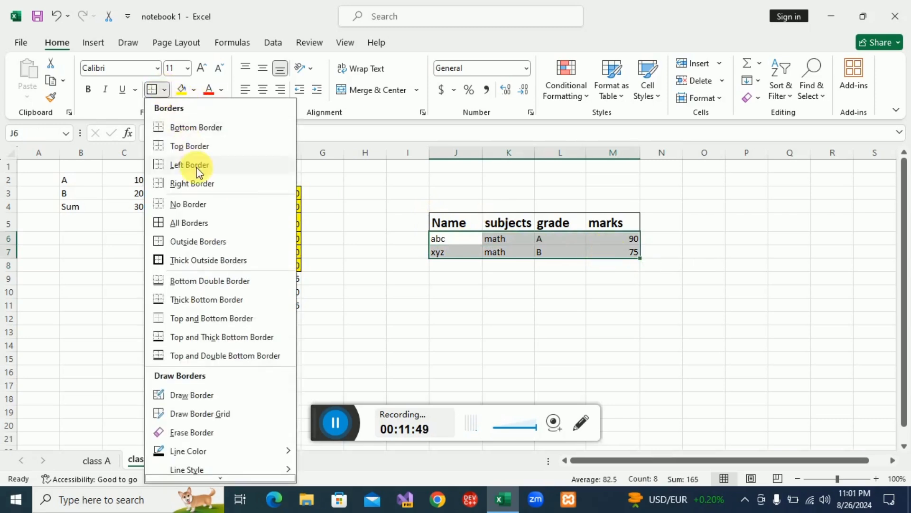
pyautogui.click(204, 228)
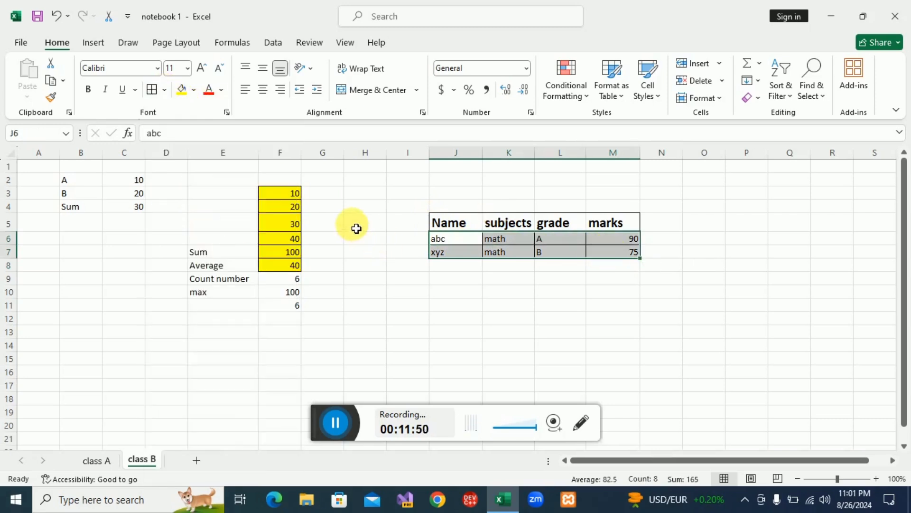
pyautogui.click(195, 92)
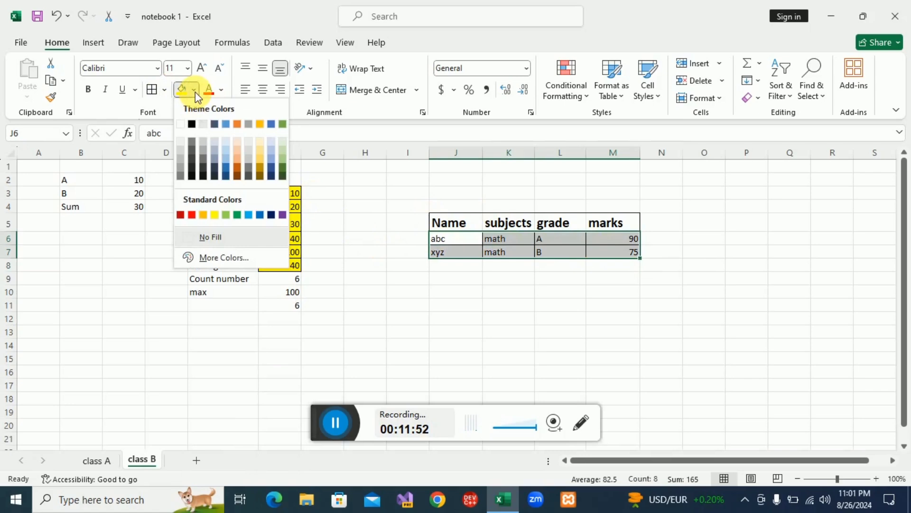
pyautogui.click(213, 123)
pyautogui.click(496, 293)
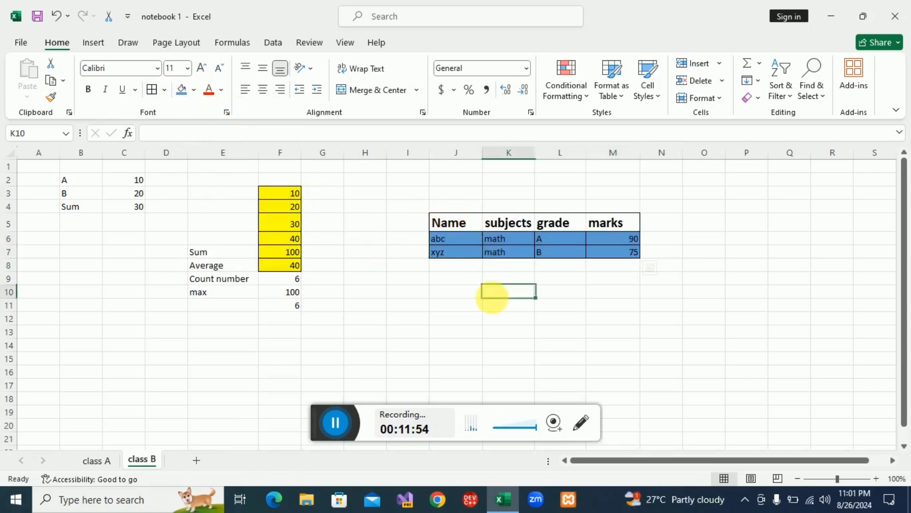
# Step: Apply a gold fill color to the header cells J5 to M5
pyautogui.moveTo(448, 223); pyautogui.dragTo(621, 220)
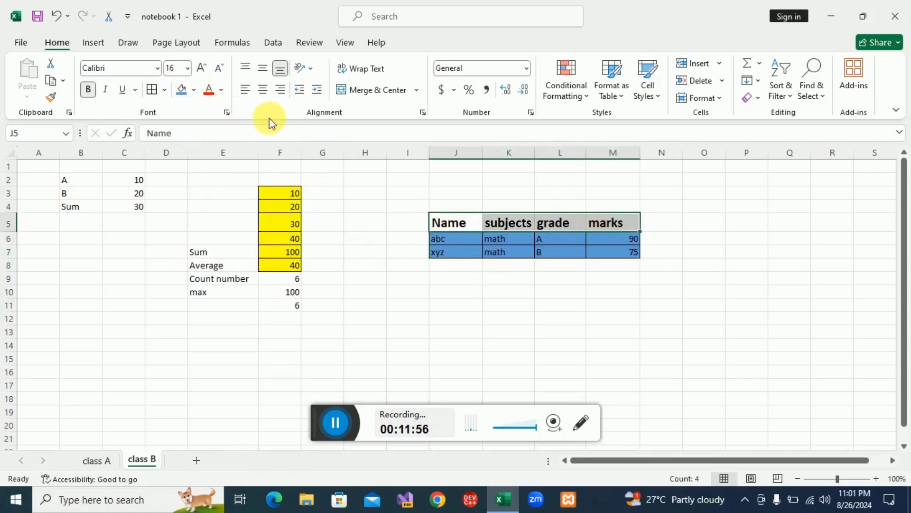
pyautogui.click(195, 89)
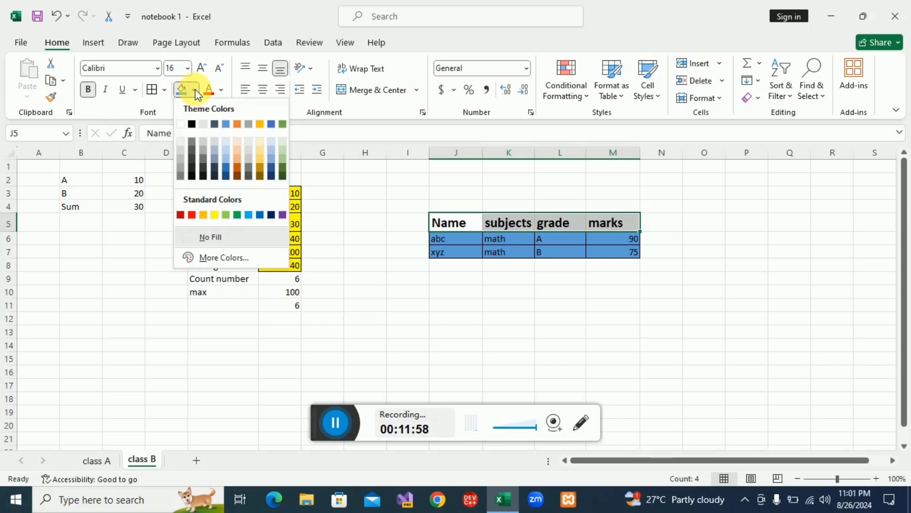
pyautogui.click(262, 126)
pyautogui.click(492, 264)
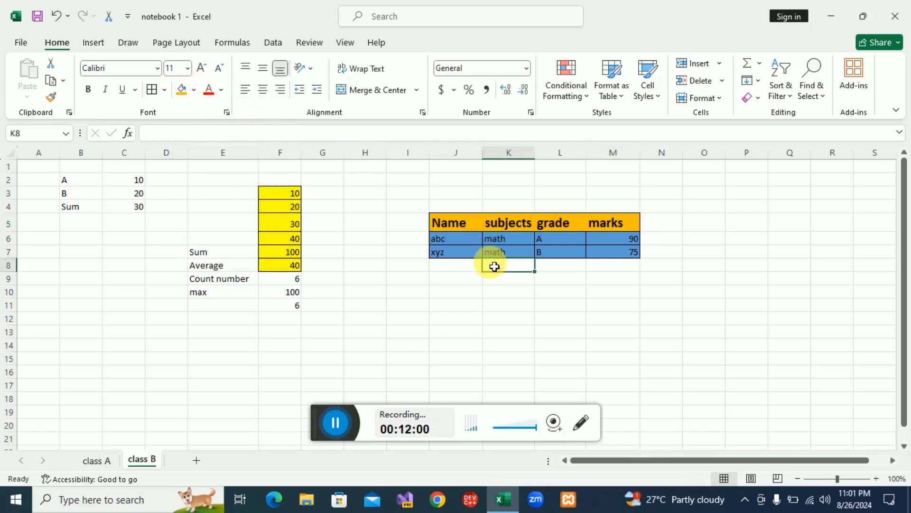
# Step: Set the font size of data cells J6 to M7 to 16 and of header cells J5 to M5 to 18
pyautogui.moveTo(460, 243); pyautogui.dragTo(614, 250)
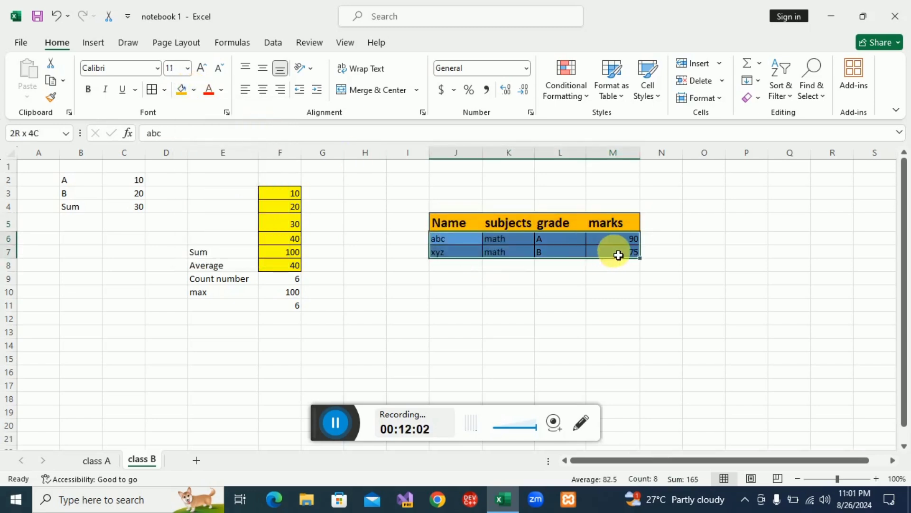
pyautogui.click(201, 68)
pyautogui.click(201, 69)
pyautogui.click(202, 69)
pyautogui.click(202, 69)
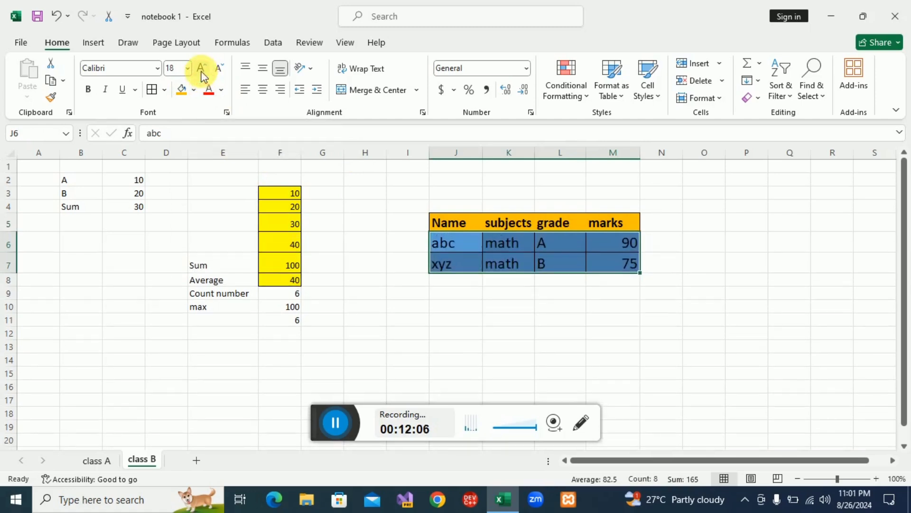
pyautogui.click(202, 69)
pyautogui.click(219, 70)
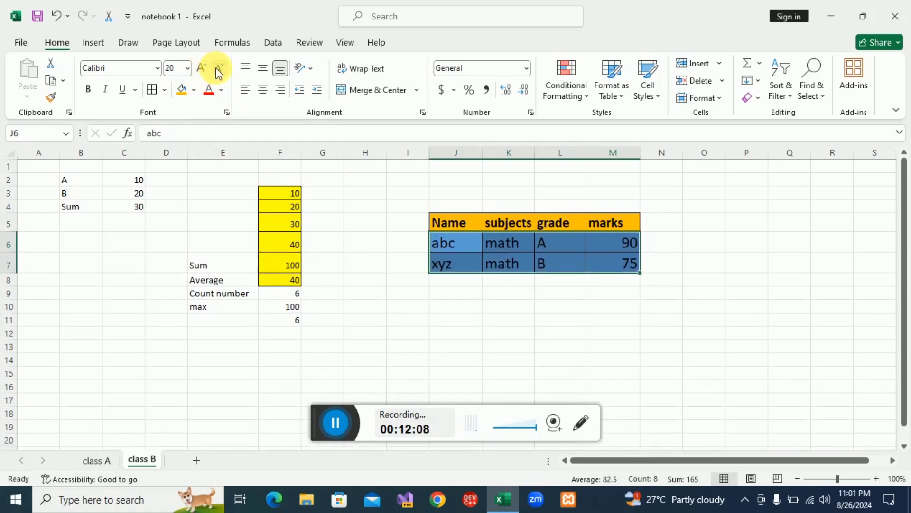
pyautogui.moveTo(451, 223); pyautogui.dragTo(611, 223)
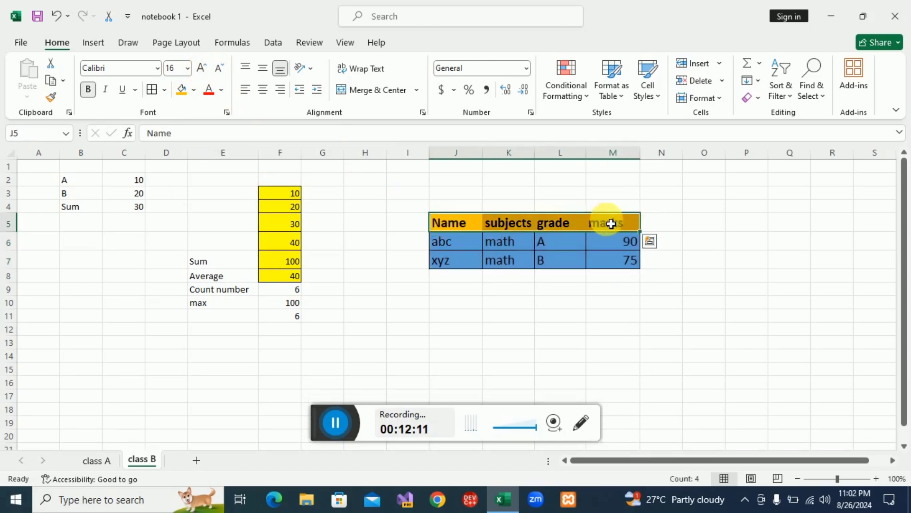
pyautogui.click(204, 71)
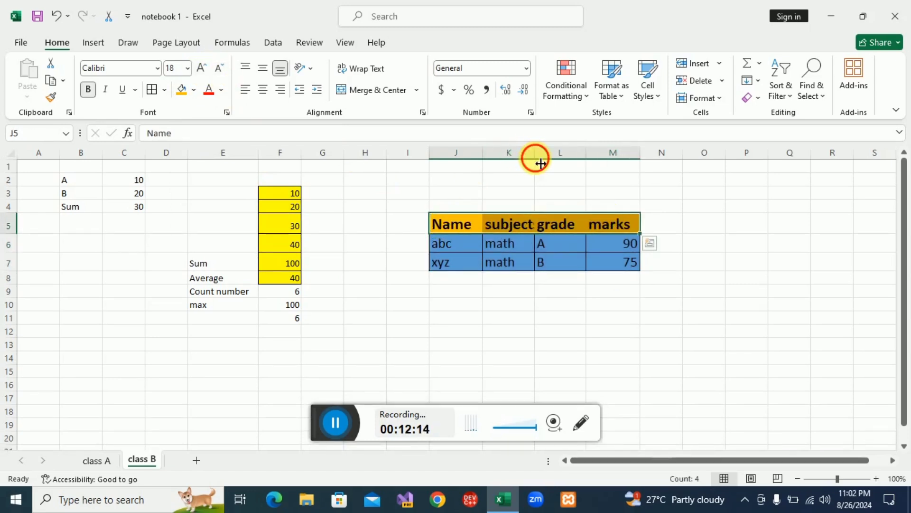
# Step: Widen columns J, K, L and M so the enlarged table headings fit
pyautogui.moveTo(541, 163); pyautogui.dragTo(613, 157)
pyautogui.moveTo(669, 156); pyautogui.dragTo(689, 164)
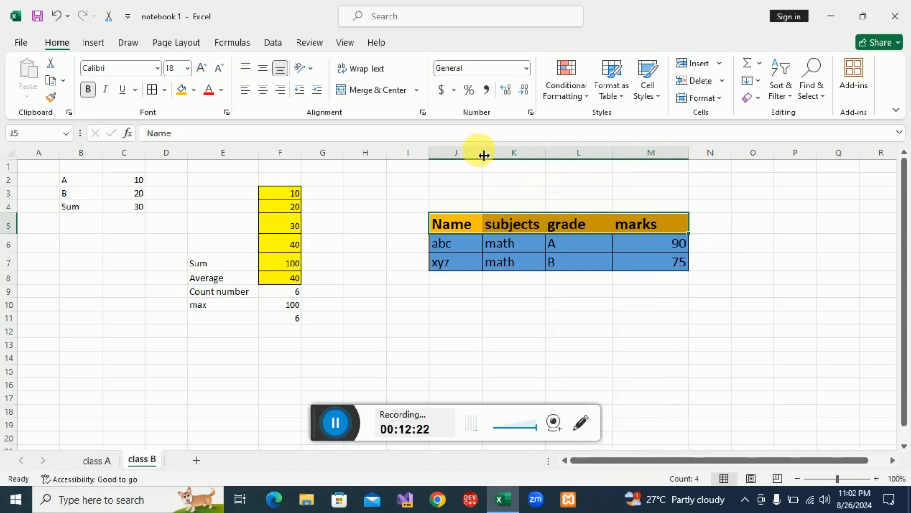
pyautogui.moveTo(490, 158); pyautogui.dragTo(495, 158)
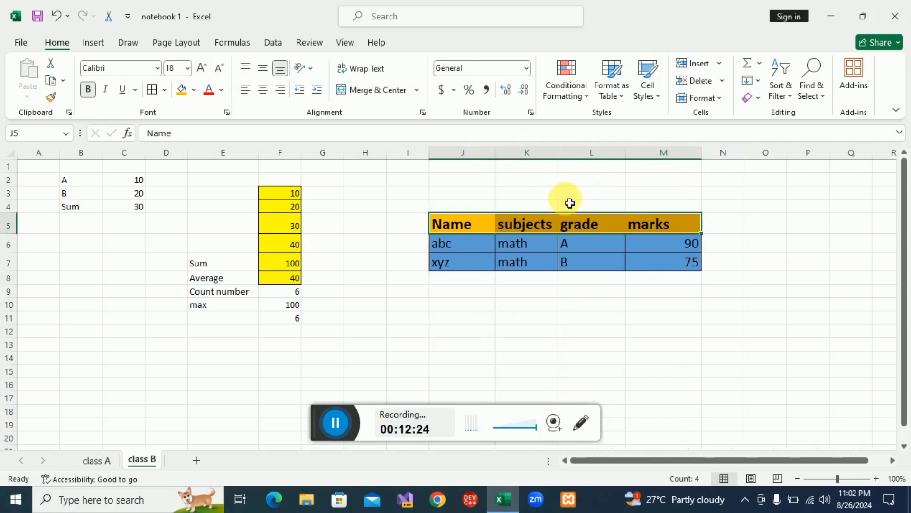
pyautogui.click(666, 306)
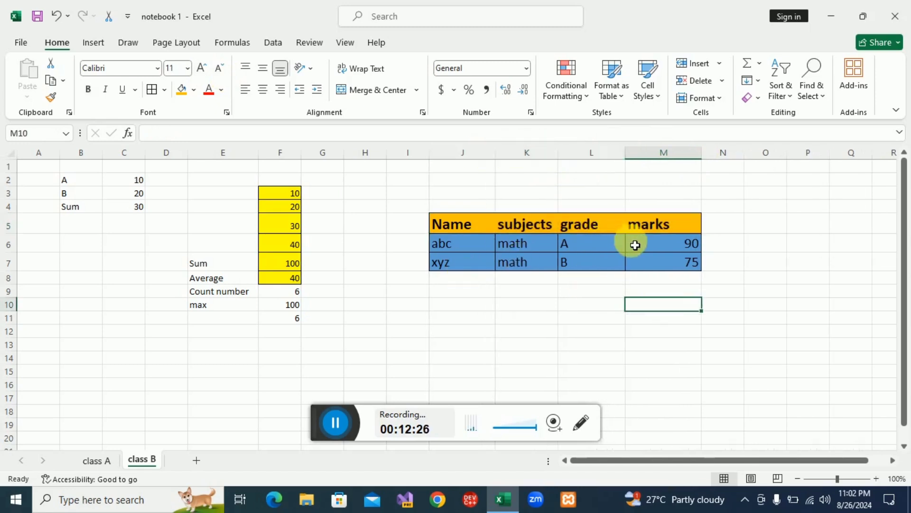
# Step: Calculate the average of the marks in M6 to M7 with the AutoSum Average function, placing it in M8
pyautogui.moveTo(666, 246); pyautogui.dragTo(674, 270)
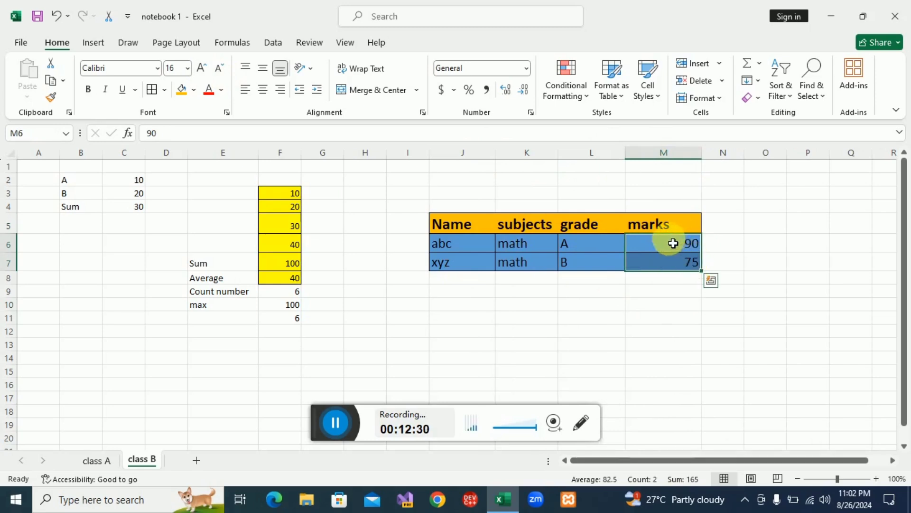
pyautogui.click(663, 292)
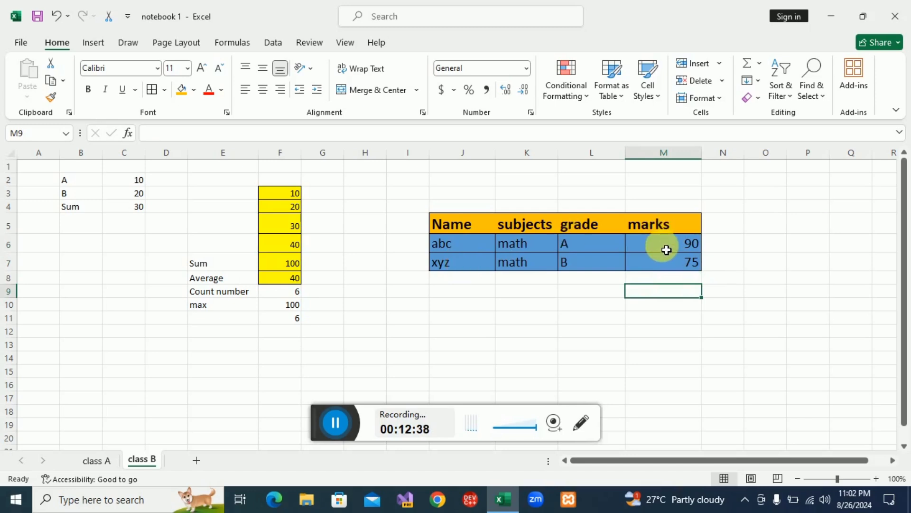
pyautogui.moveTo(666, 250); pyautogui.dragTo(666, 267)
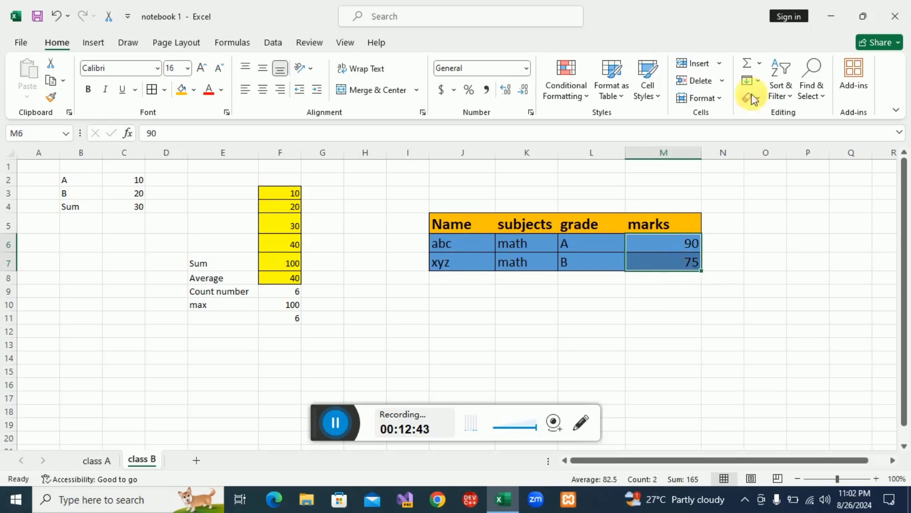
pyautogui.click(759, 64)
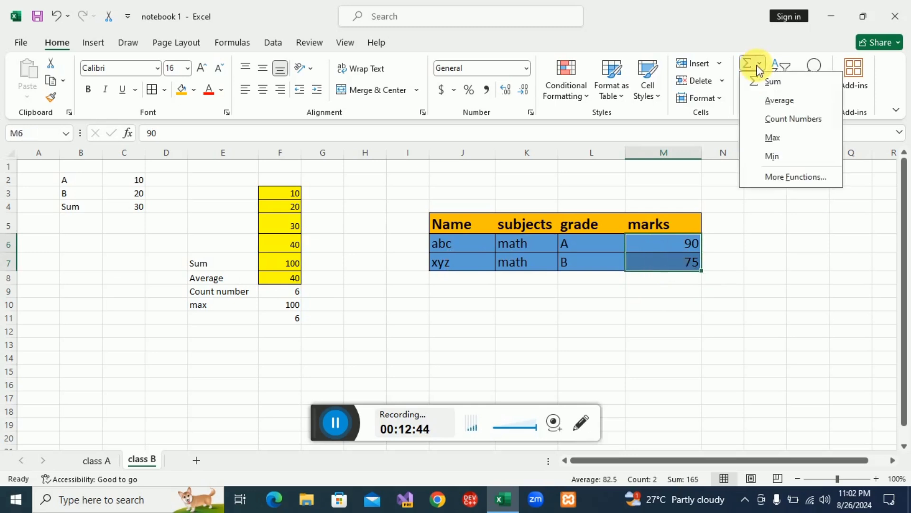
pyautogui.click(763, 98)
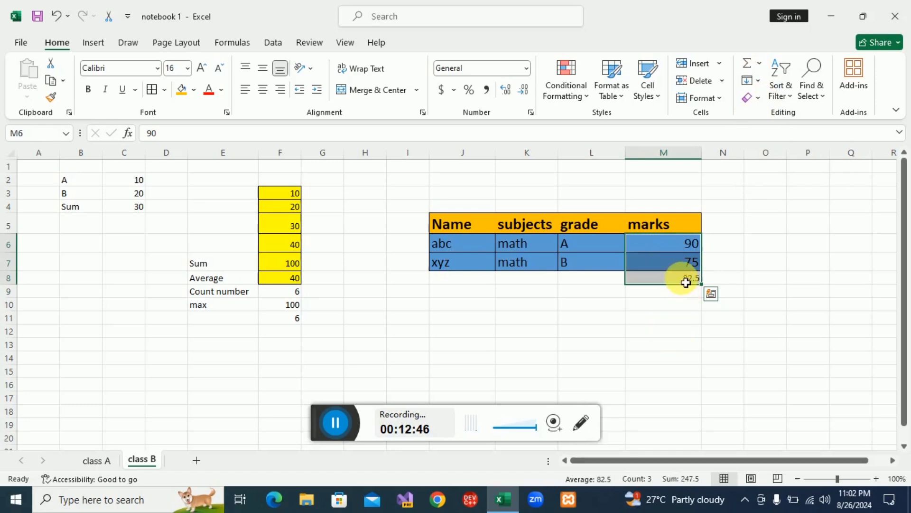
# Step: Enter the label "Average of" in cell L8 and "class" in cell L9
pyautogui.click(596, 282)
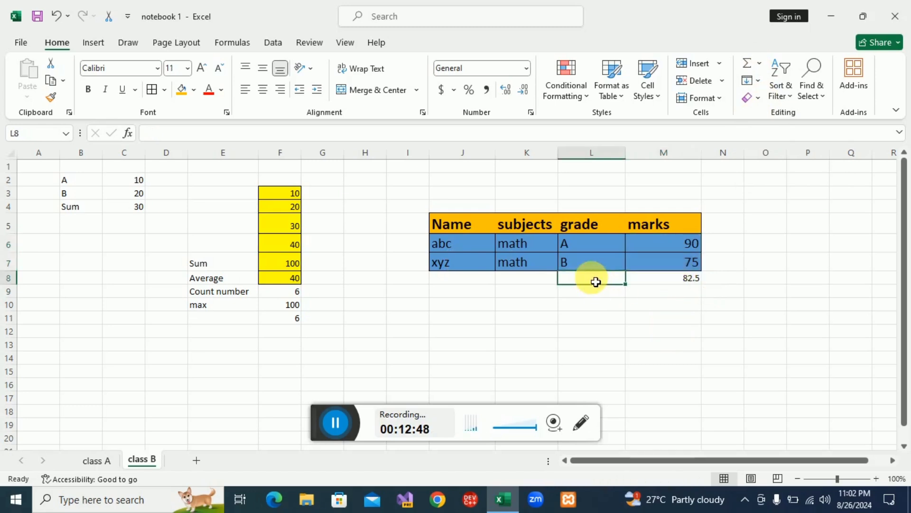
pyautogui.write('Average o')
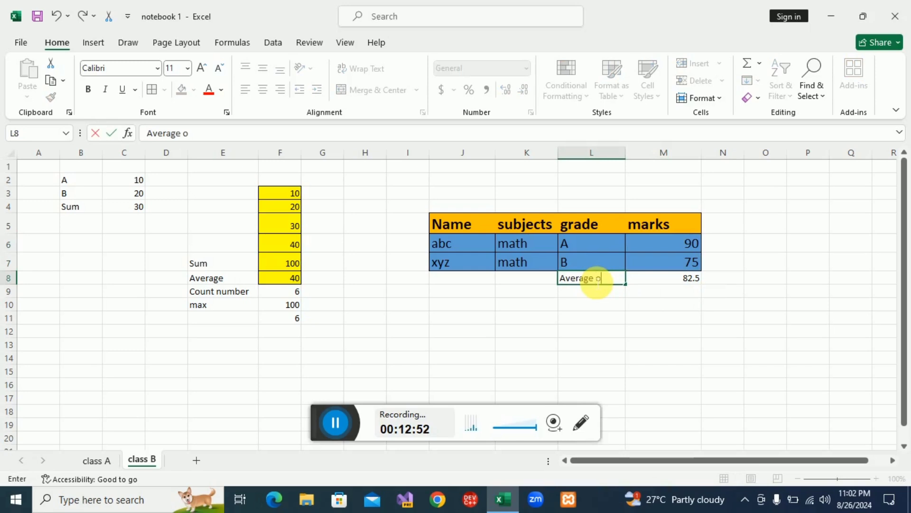
pyautogui.write('f')
pyautogui.press('Return')
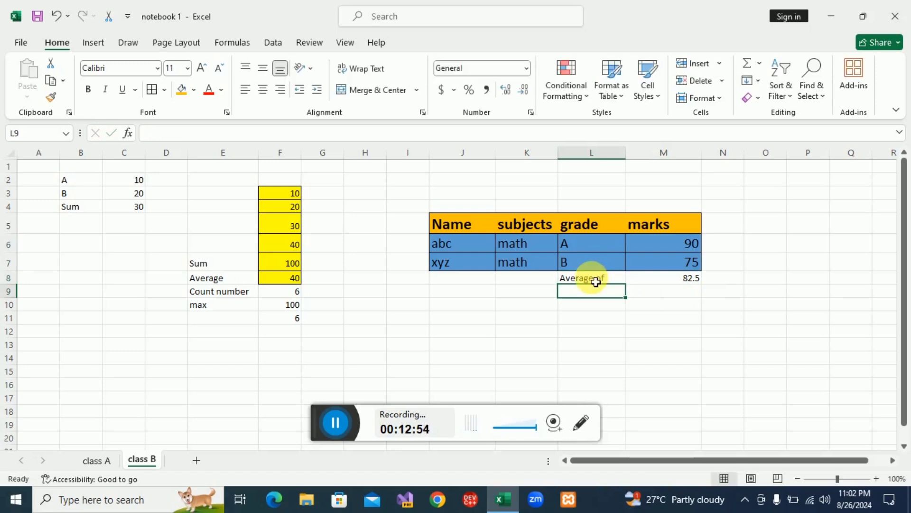
pyautogui.write('cl')
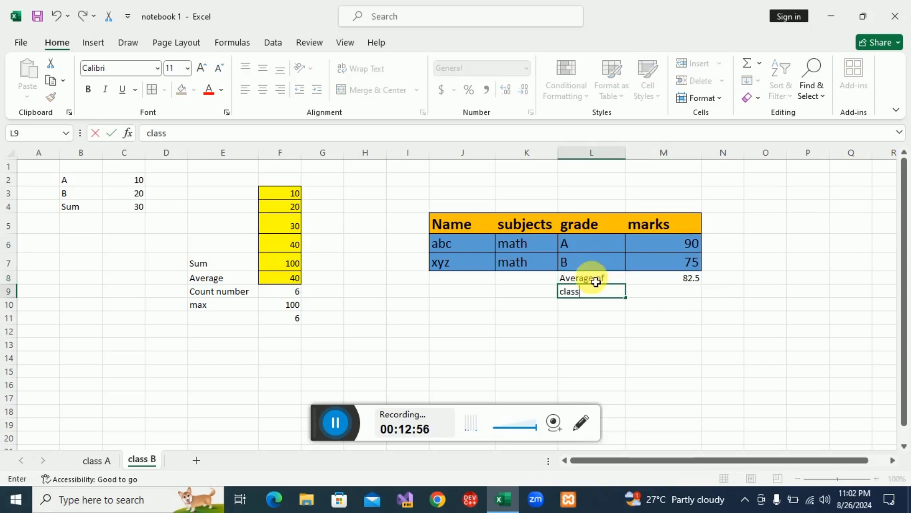
pyautogui.write('ass')
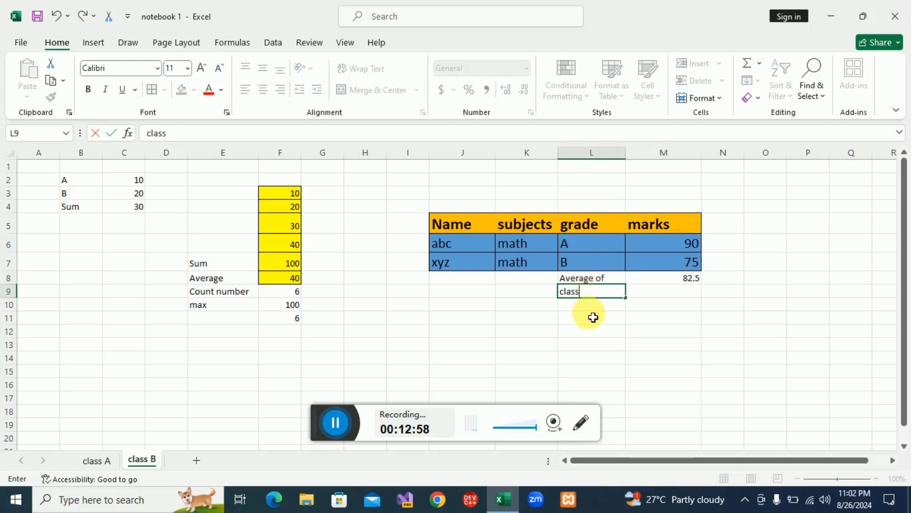
pyautogui.press('Return')
pyautogui.moveTo(590, 311); pyautogui.dragTo(580, 278)
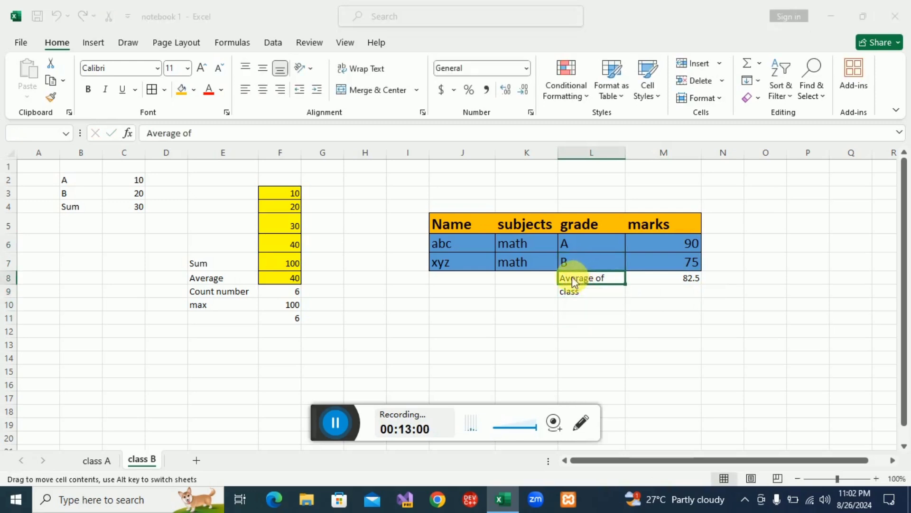
pyautogui.click(567, 232)
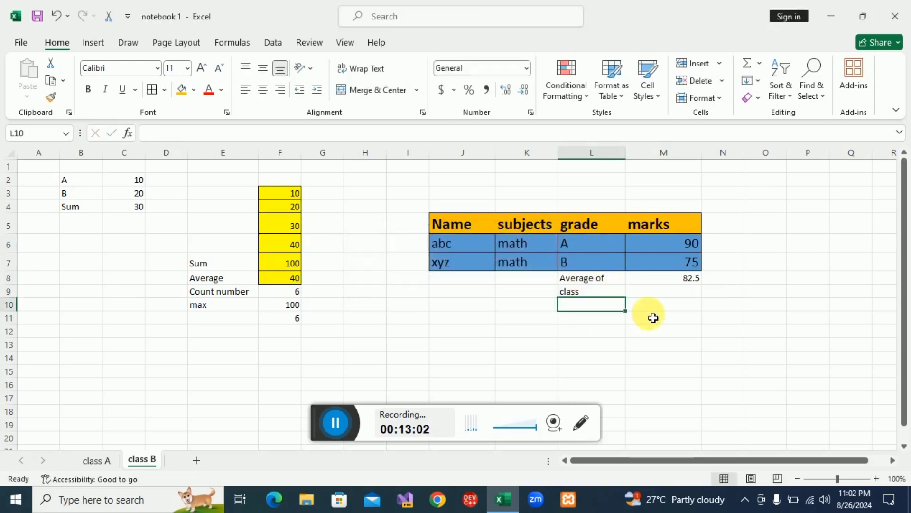
pyautogui.click(647, 315)
# Step: Merge and center label cells L8 and L9, accepting that only the upper value is kept
pyautogui.click(594, 280)
pyautogui.moveTo(594, 290); pyautogui.dragTo(594, 296)
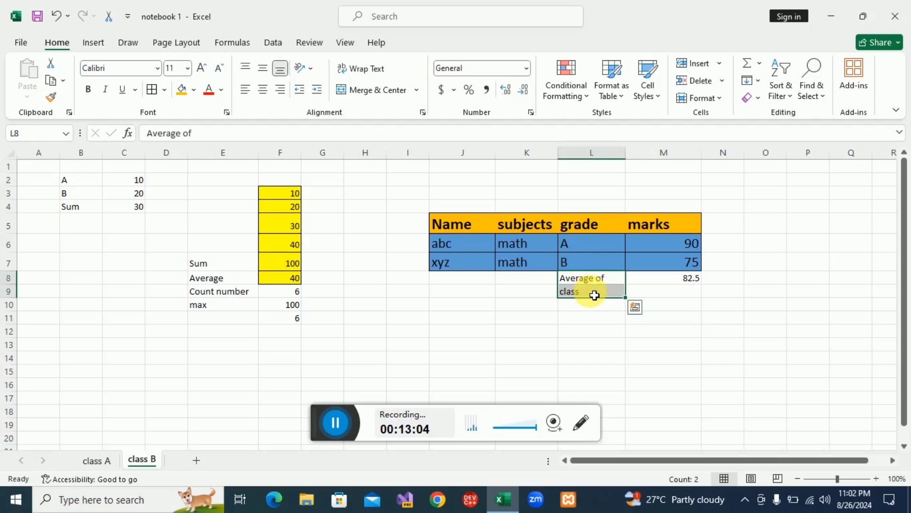
pyautogui.click(379, 90)
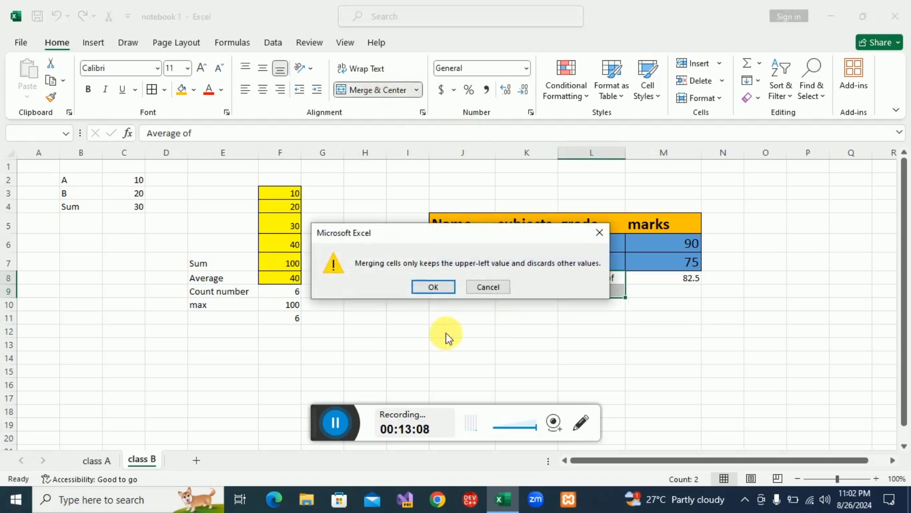
pyautogui.click(435, 287)
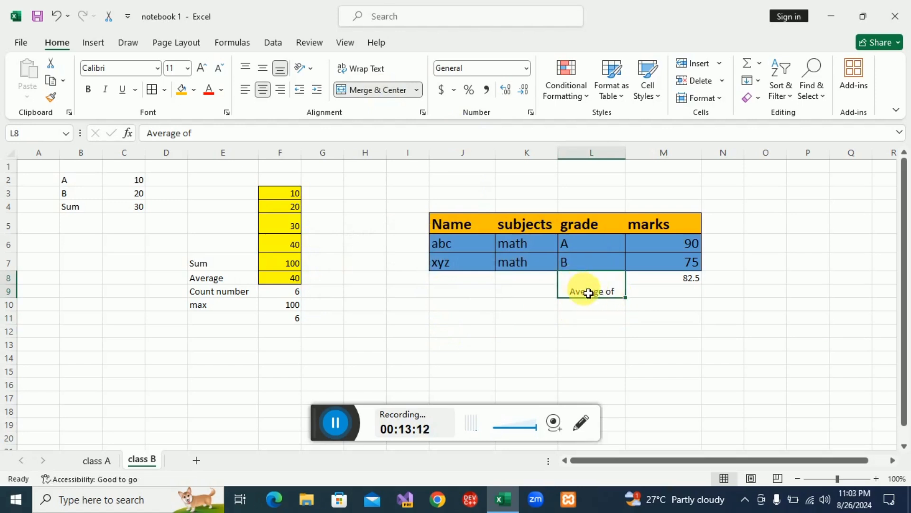
# Step: Extend the text of the merged label cell to "Average of class"
pyautogui.doubleClick(611, 294)
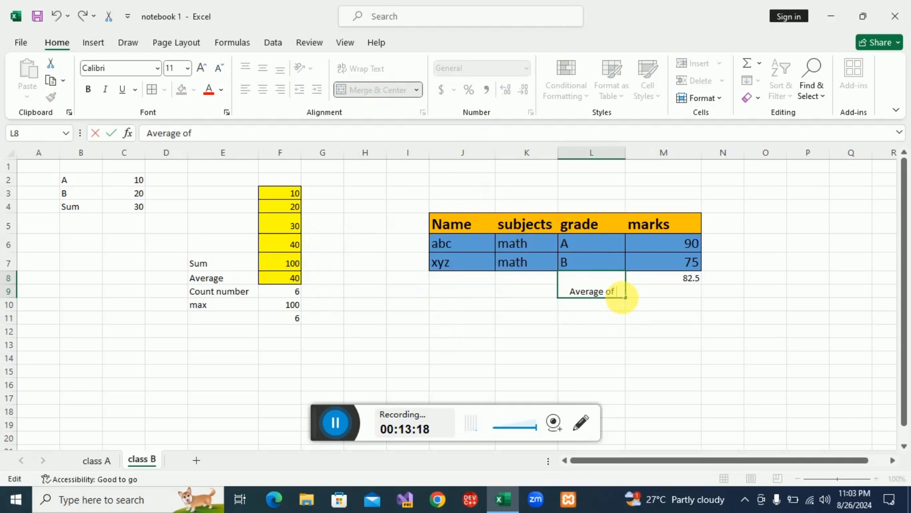
pyautogui.write('class')
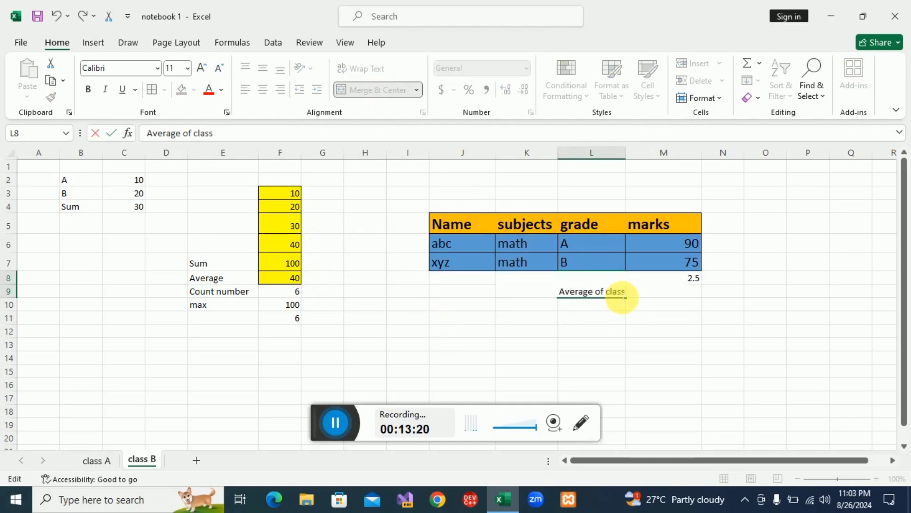
pyautogui.click(699, 330)
pyautogui.click(673, 296)
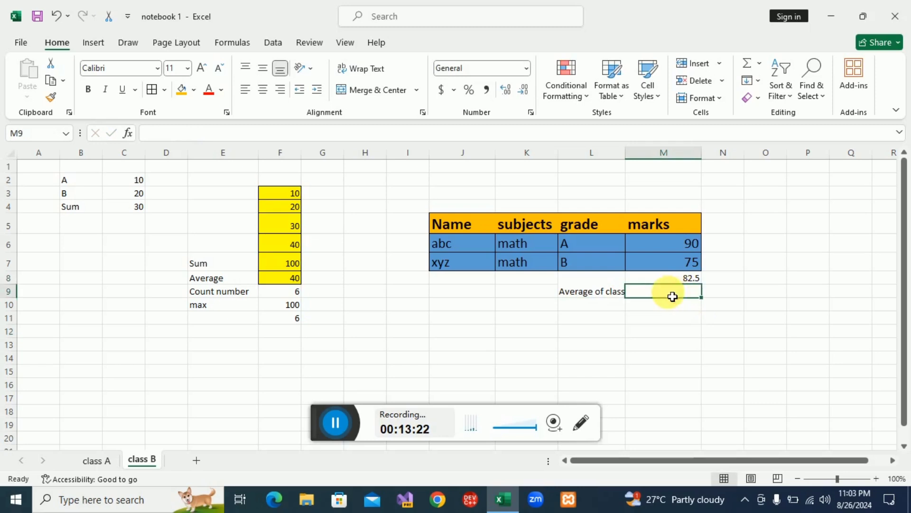
pyautogui.click(682, 281)
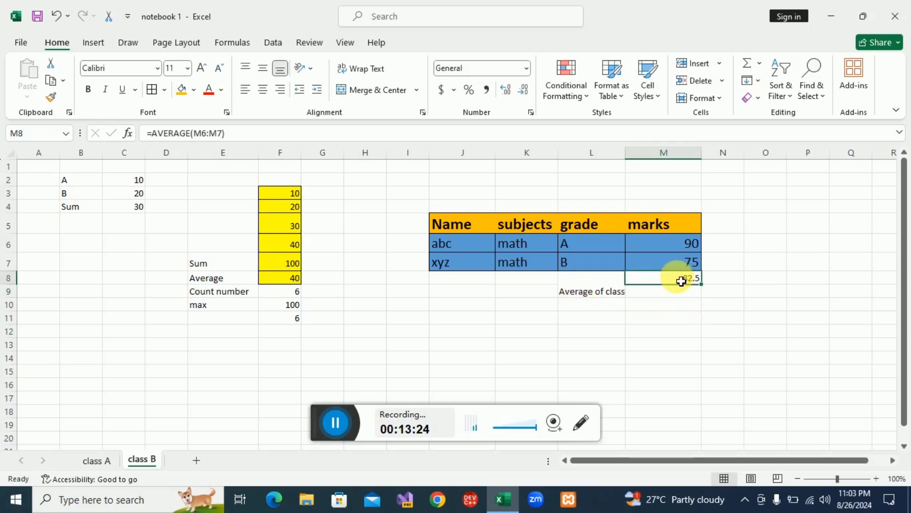
pyautogui.moveTo(681, 281); pyautogui.dragTo(682, 295)
pyautogui.hotkey('ctrl', 'c')
pyautogui.click(682, 296)
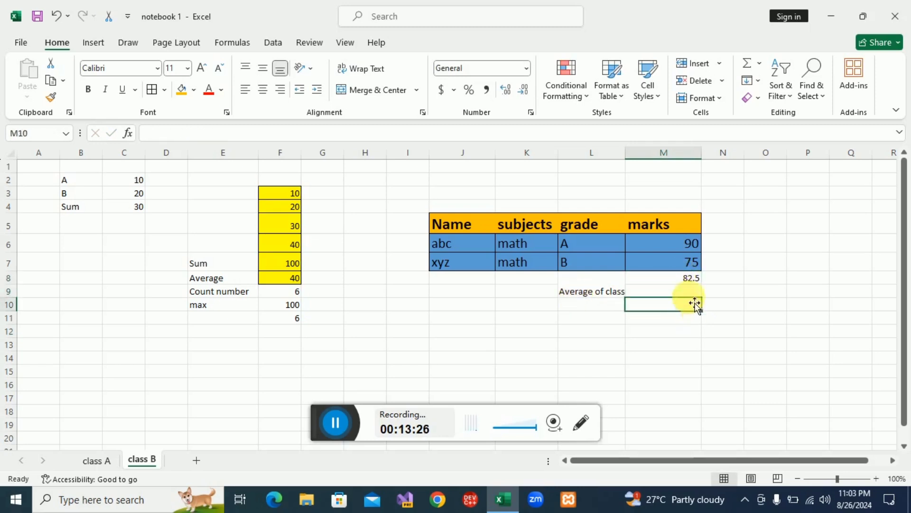
# Step: Cut the average formula from M8 and paste it into M9 beside its label
pyautogui.click(683, 278)
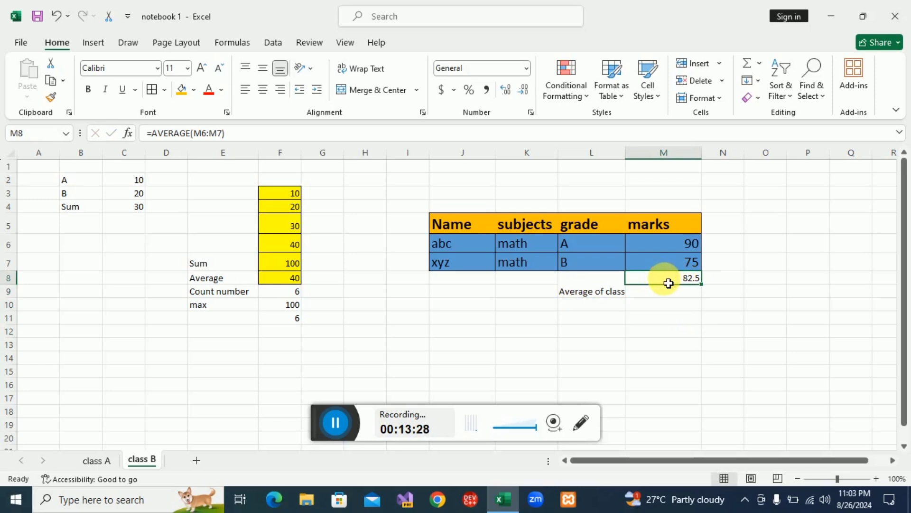
pyautogui.rightClick(692, 282)
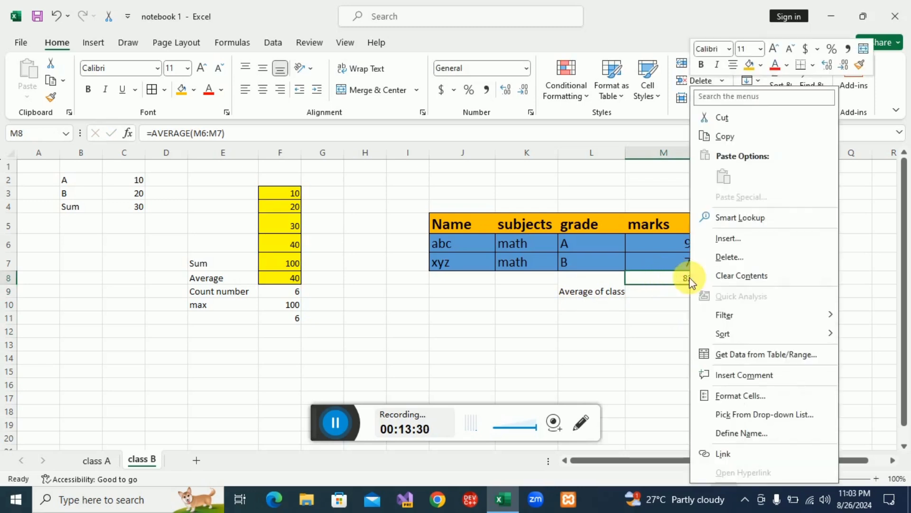
pyautogui.click(720, 119)
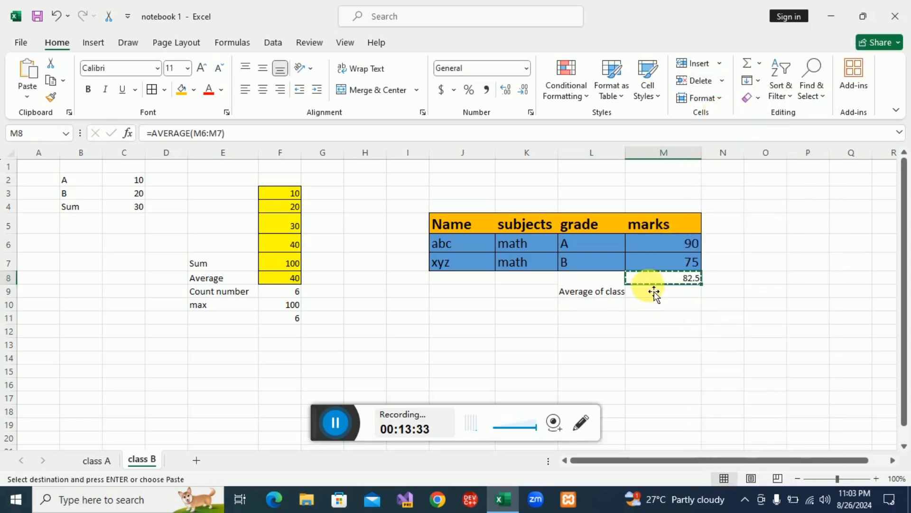
pyautogui.rightClick(650, 291)
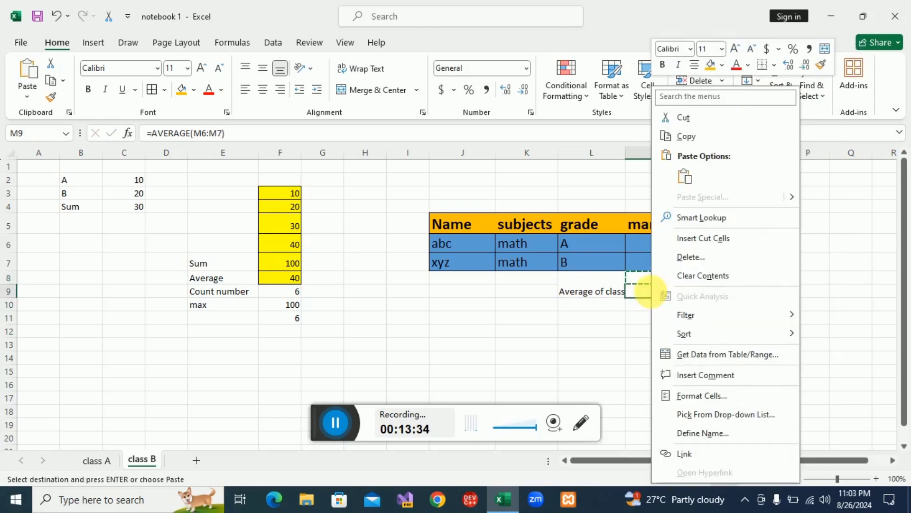
pyautogui.click(689, 175)
pyautogui.click(692, 315)
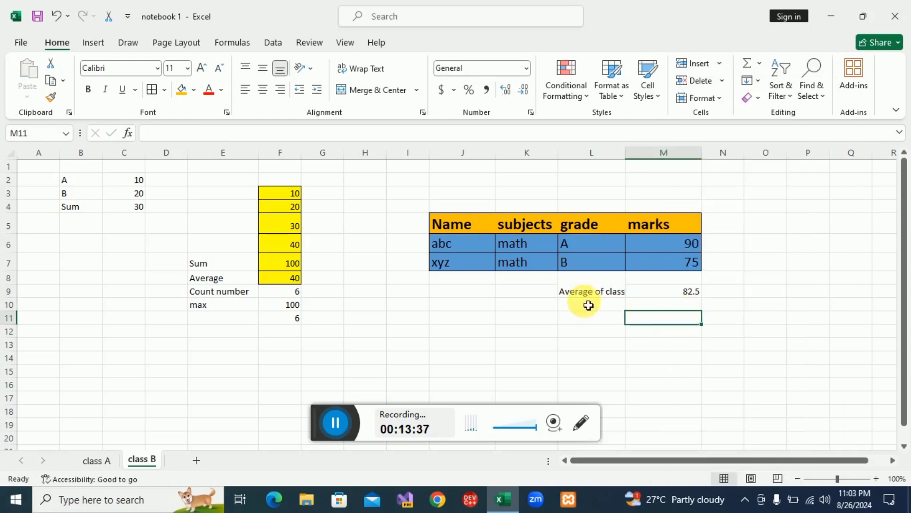
# Step: Fill the "Average of class" label and its value, cells L8 to M9, with light blue-gray
pyautogui.moveTo(593, 292); pyautogui.dragTo(674, 299)
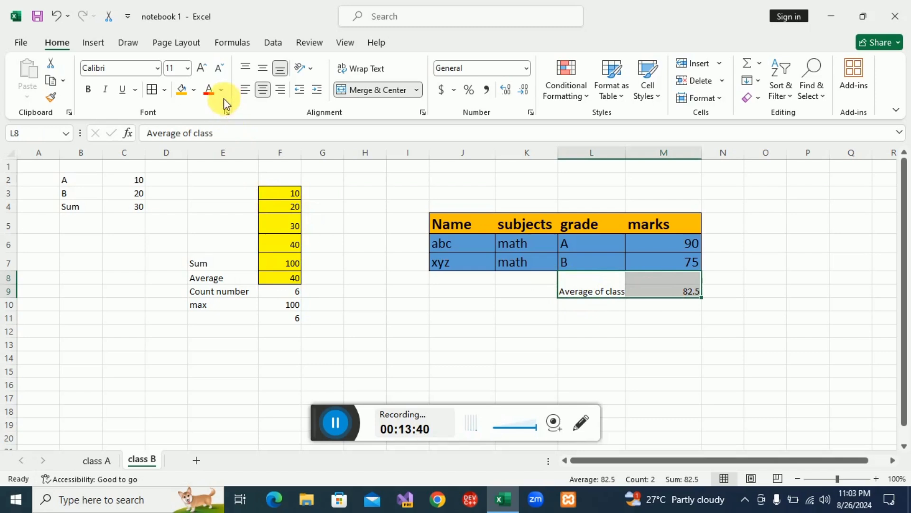
pyautogui.click(194, 90)
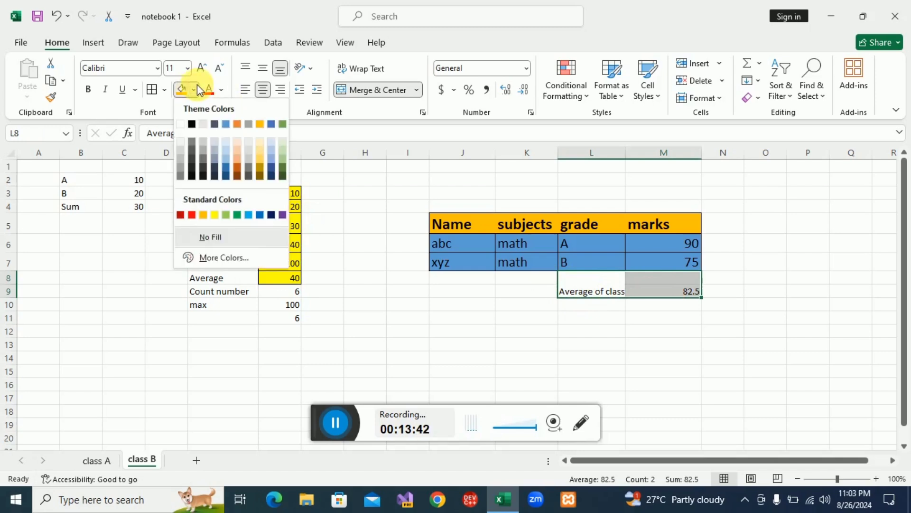
pyautogui.click(215, 138)
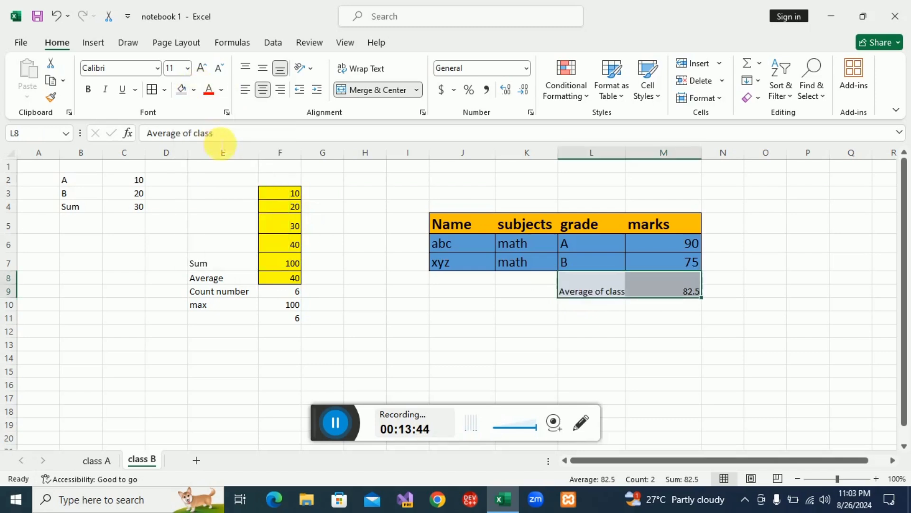
pyautogui.click(449, 332)
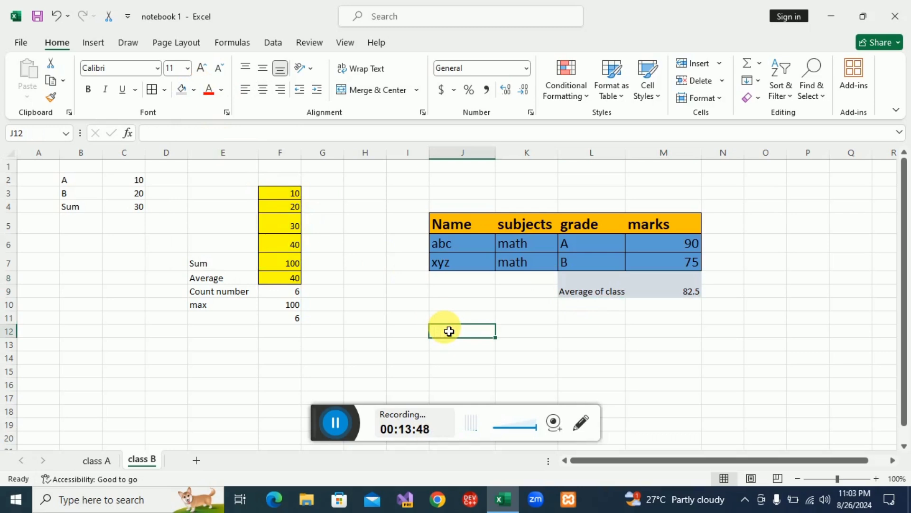
# Step: Apply all borders to the small sum table in cells B2 to C4
pyautogui.moveTo(76, 179); pyautogui.dragTo(140, 212)
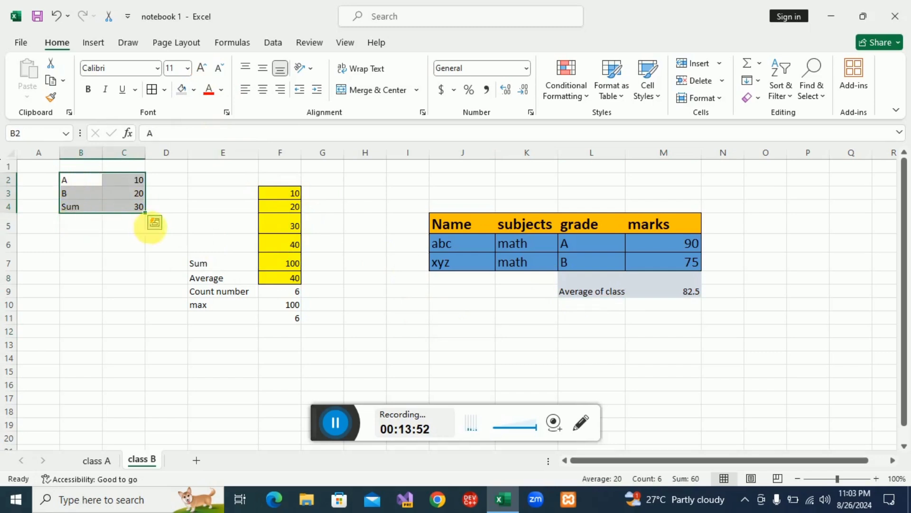
pyautogui.click(164, 90)
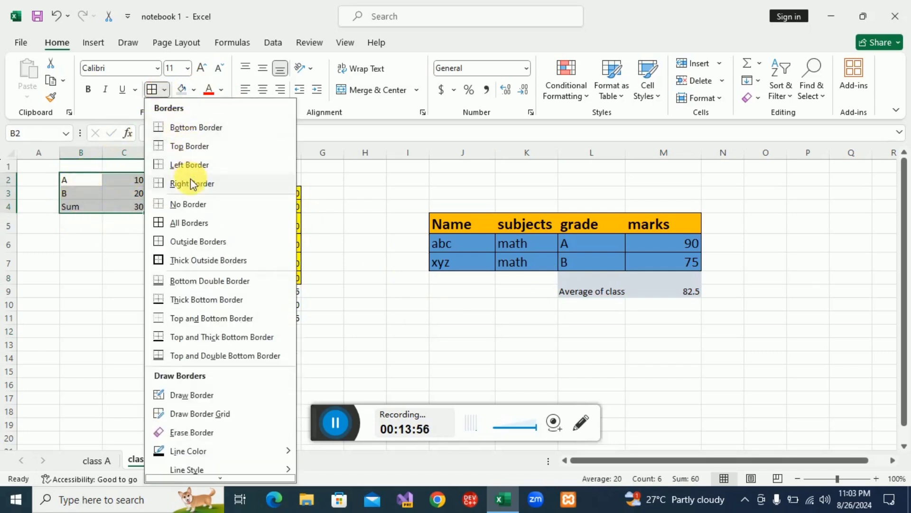
pyautogui.click(200, 224)
pyautogui.click(86, 243)
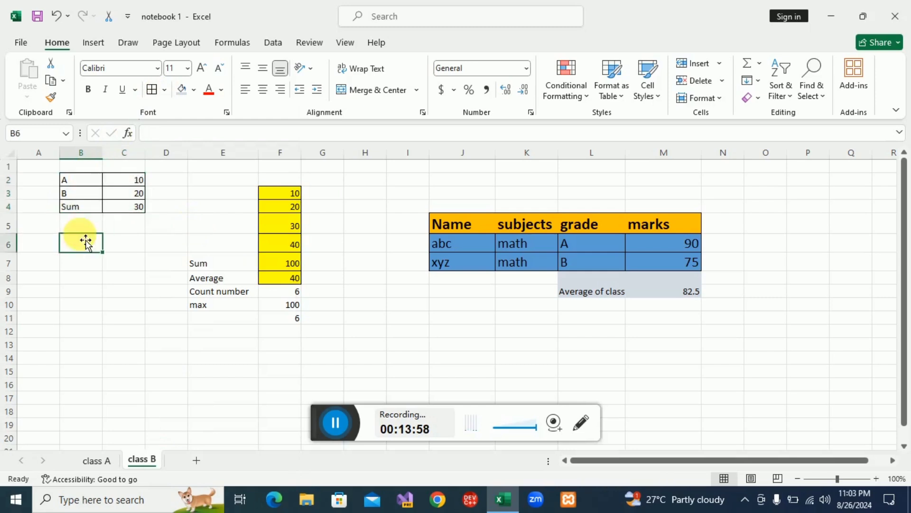
# Step: Change the font color of the Sum row, cells B4 and C4, to orange
pyautogui.click(69, 206)
pyautogui.moveTo(116, 213); pyautogui.dragTo(137, 209)
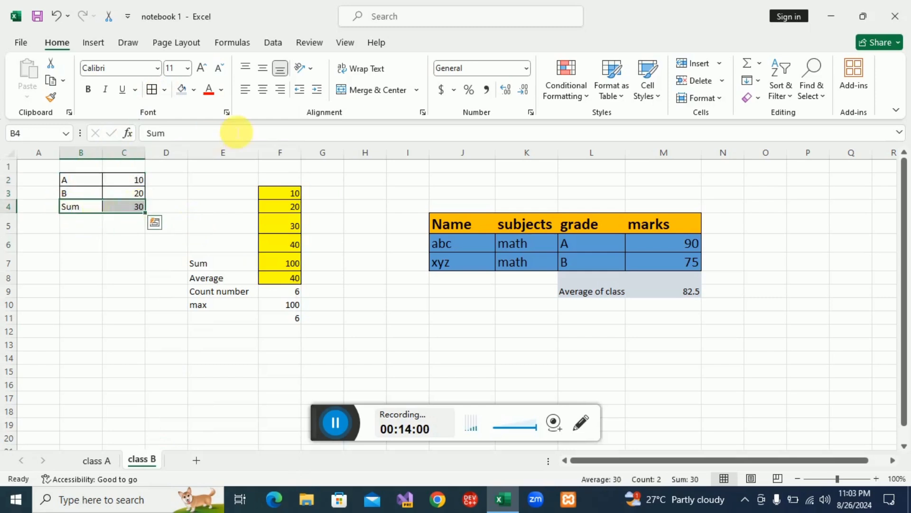
pyautogui.click(225, 93)
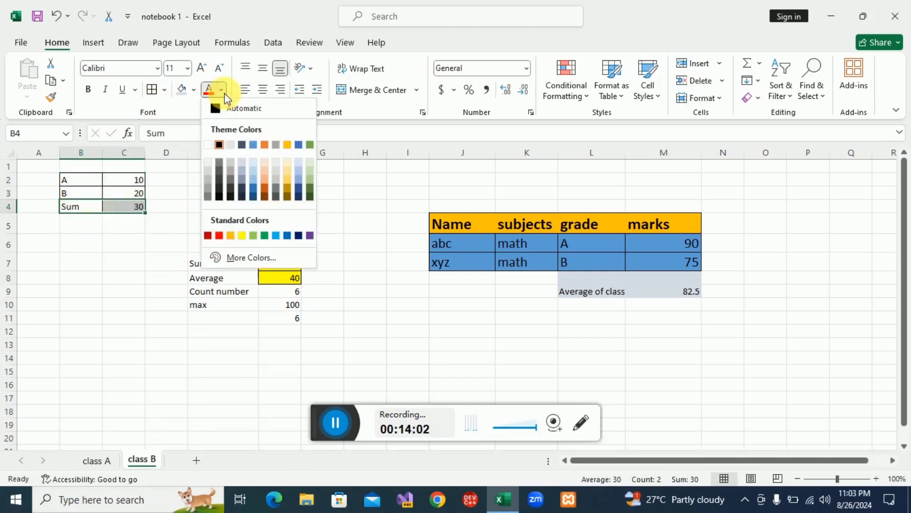
pyautogui.click(264, 144)
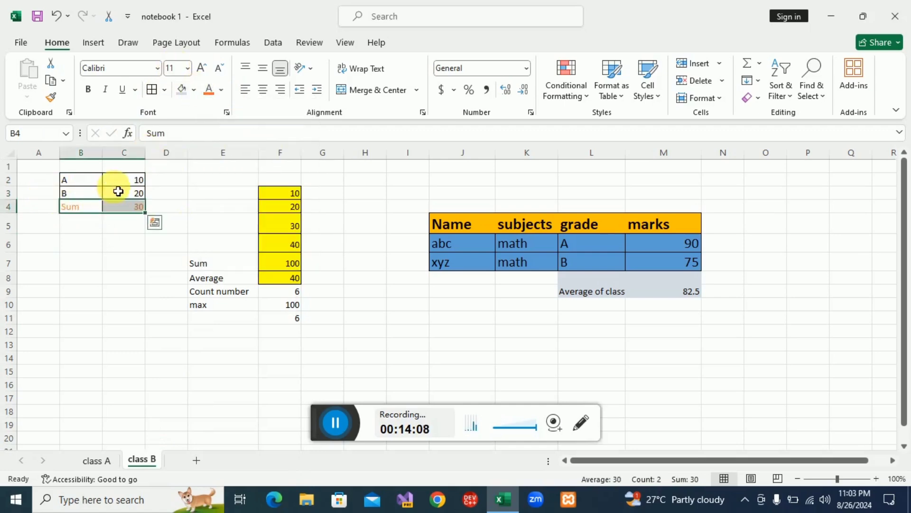
# Step: Fill the whole small sum table, cells B2 to C4, with the same light blue-gray
pyautogui.click(184, 89)
pyautogui.moveTo(67, 183); pyautogui.dragTo(132, 195)
pyautogui.click(184, 90)
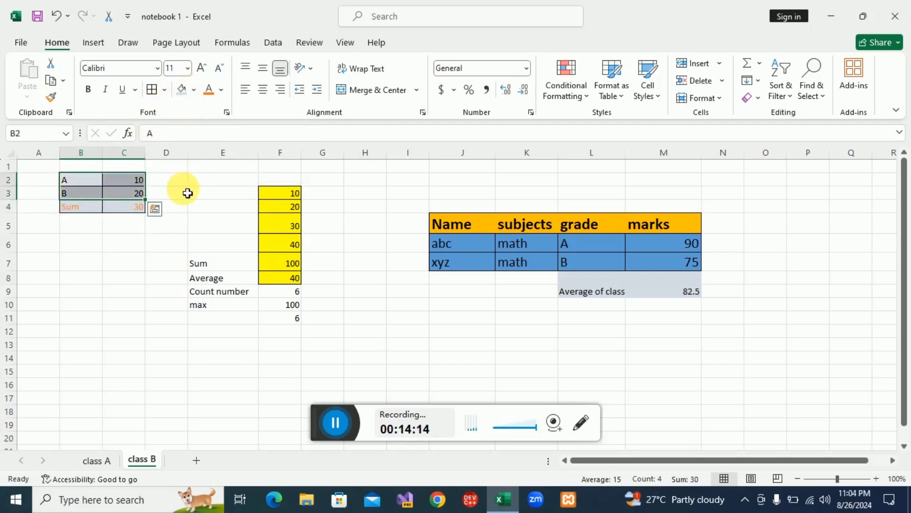
pyautogui.click(186, 190)
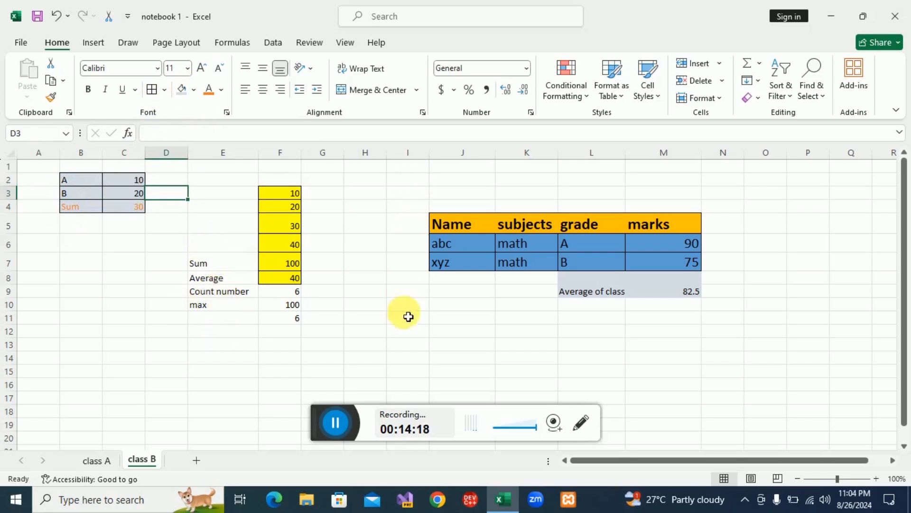
# Step: Enter the title "Result of the grade 8" in cell K3 above the marks table
pyautogui.click(523, 194)
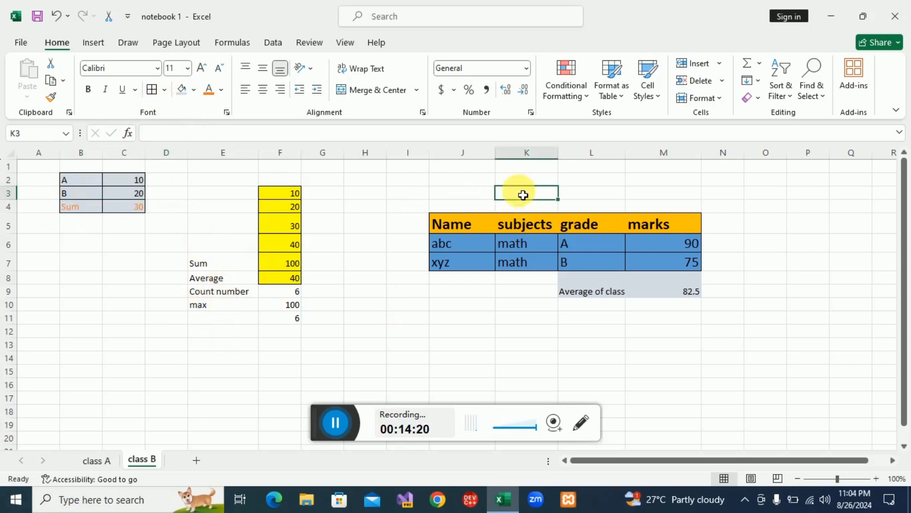
pyautogui.write('Re')
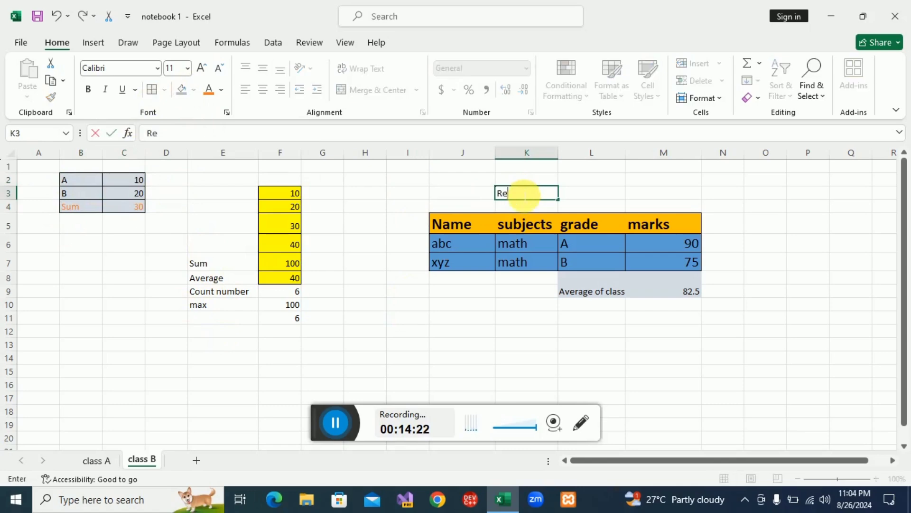
pyautogui.write('lt o')
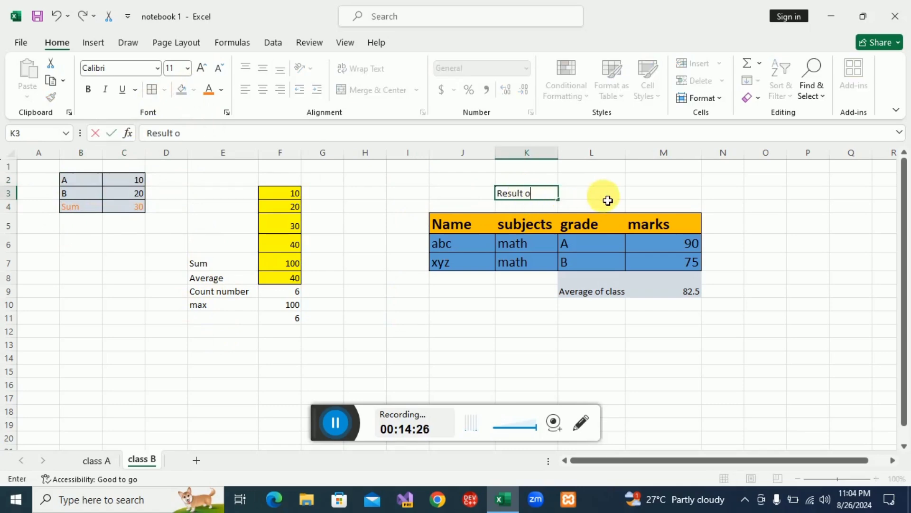
pyautogui.write('f the ck')
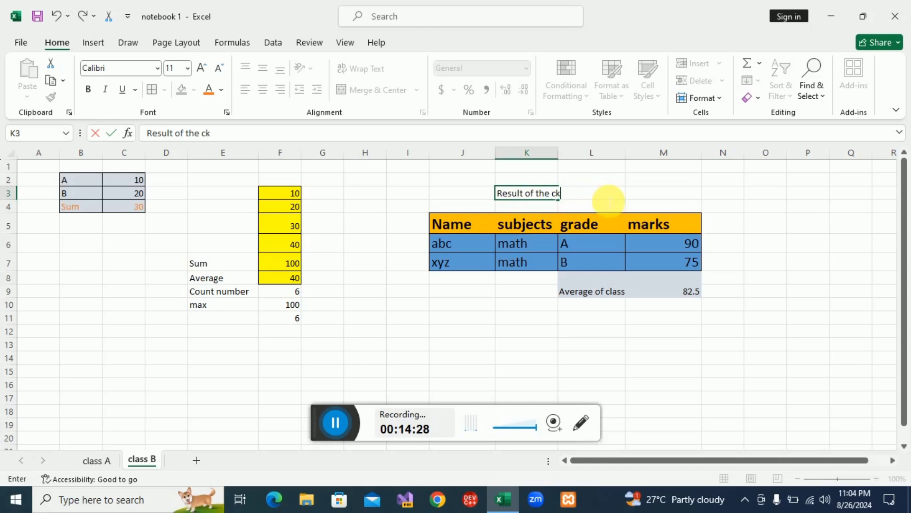
pyautogui.press('BackSpace')
pyautogui.write('lass 8')
pyautogui.doubleClick(558, 198)
pyautogui.write('gr')
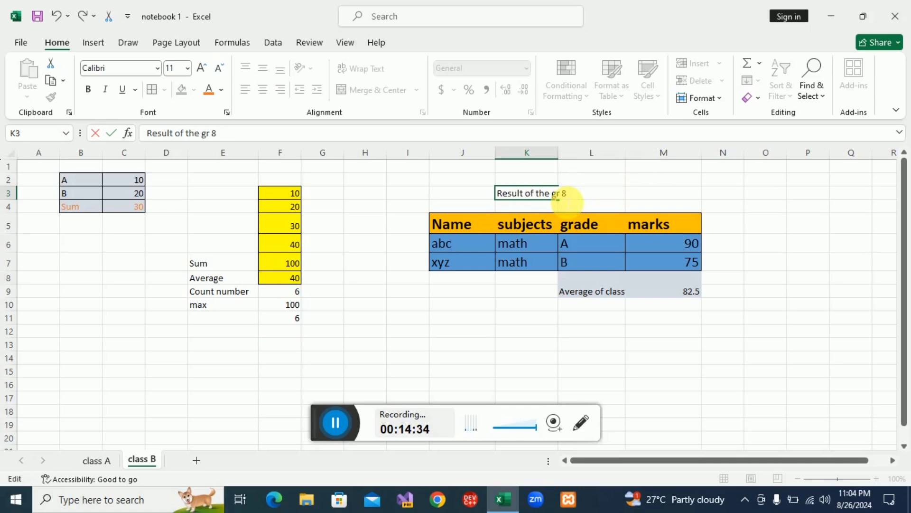
pyautogui.write('ade')
pyautogui.click(615, 183)
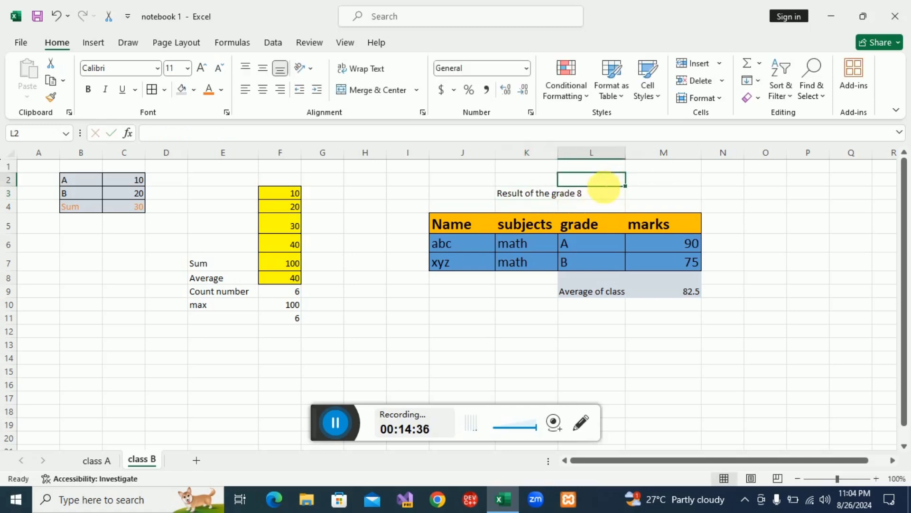
# Step: Enlarge the title in K3 to font size 16 and merge and center it across K3 and L3
pyautogui.click(503, 197)
pyautogui.keyDown('shift'); pyautogui.click(575, 198); pyautogui.keyUp('shift')
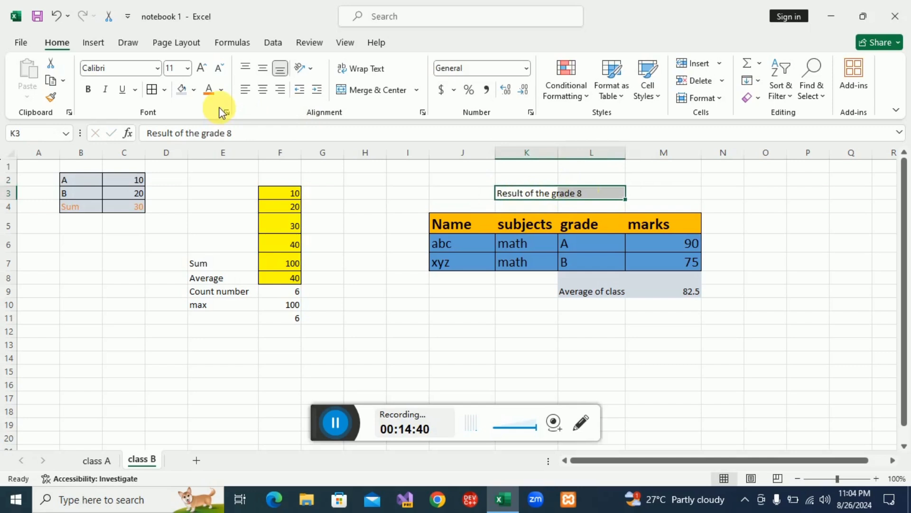
pyautogui.click(203, 72)
pyautogui.click(203, 73)
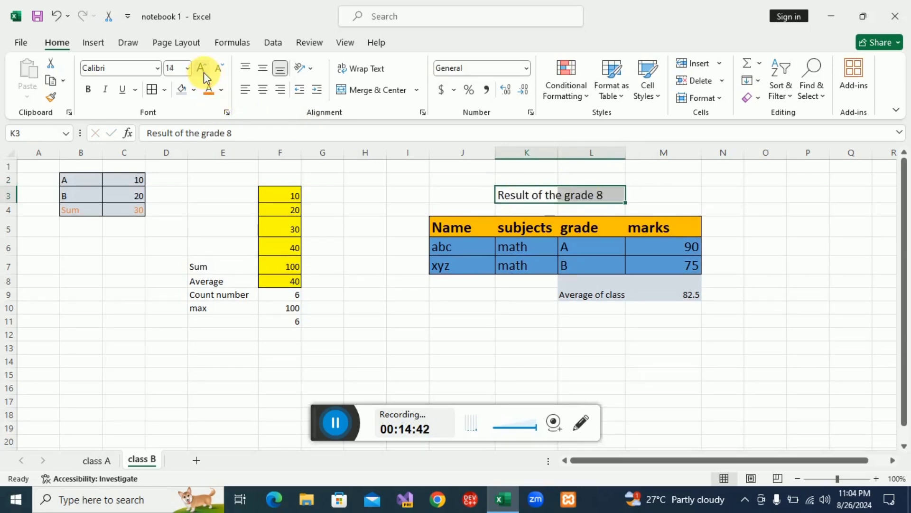
pyautogui.click(204, 73)
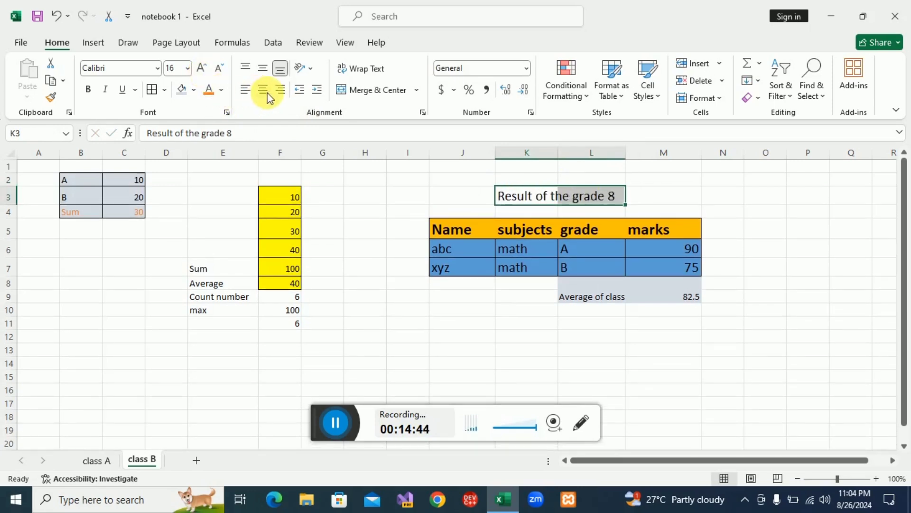
pyautogui.click(392, 90)
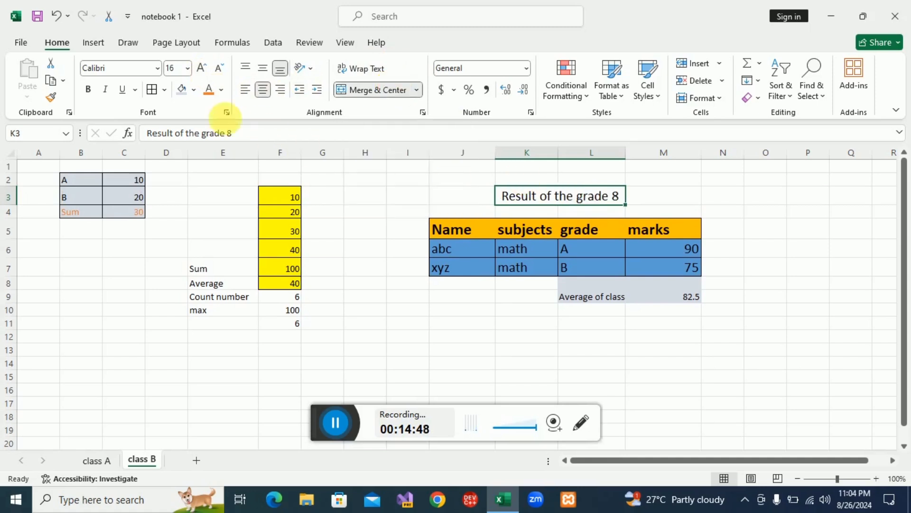
# Step: Make the marks table title bold, italic and underlined, and fill its cell with light blue-gray
pyautogui.click(88, 89)
pyautogui.click(106, 91)
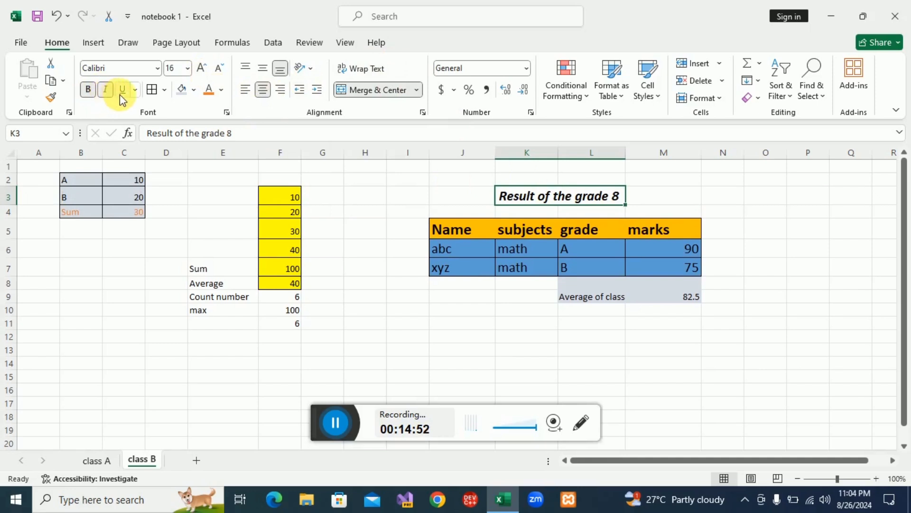
pyautogui.click(119, 95)
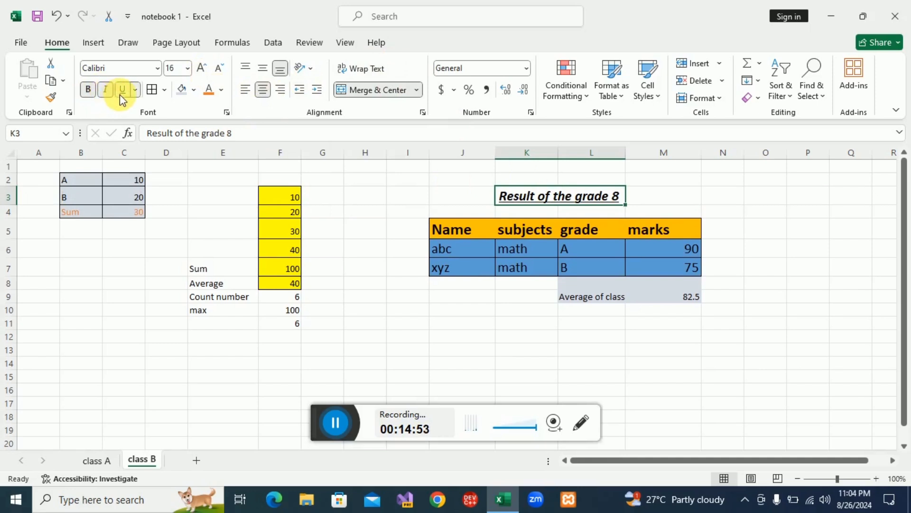
pyautogui.click(186, 97)
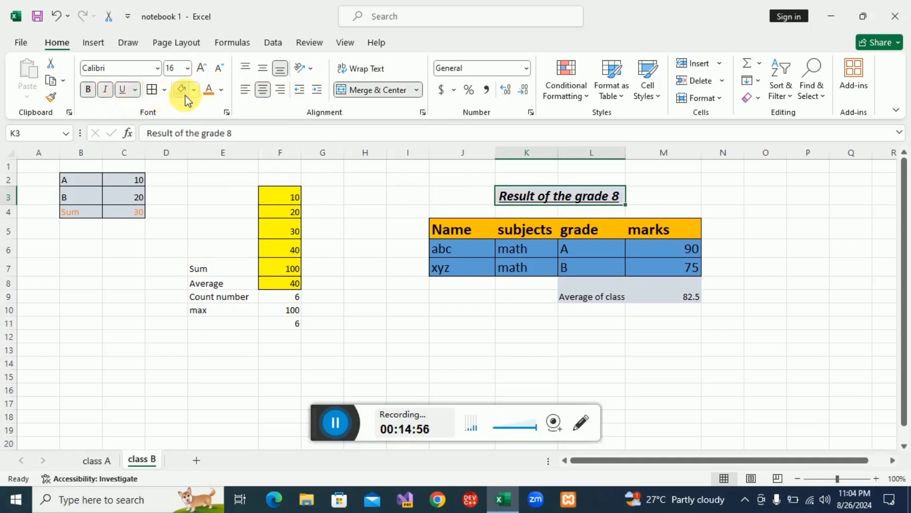
pyautogui.click(408, 221)
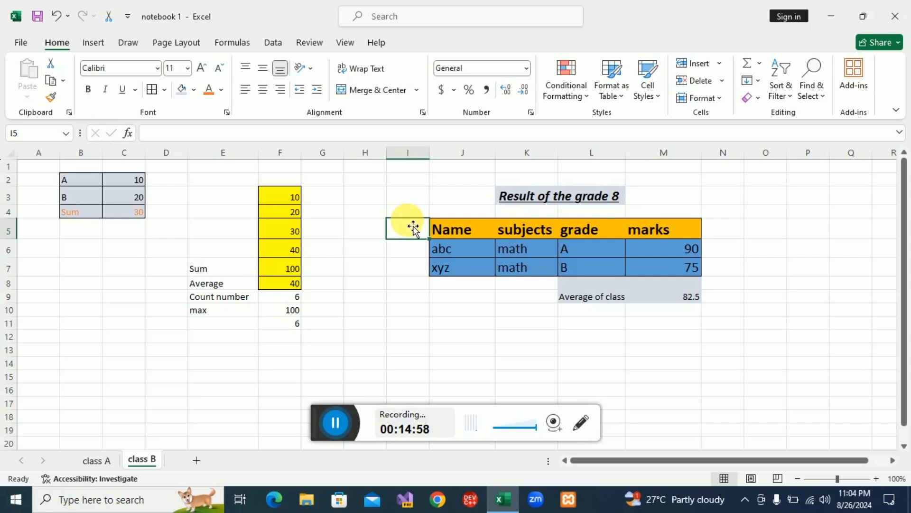